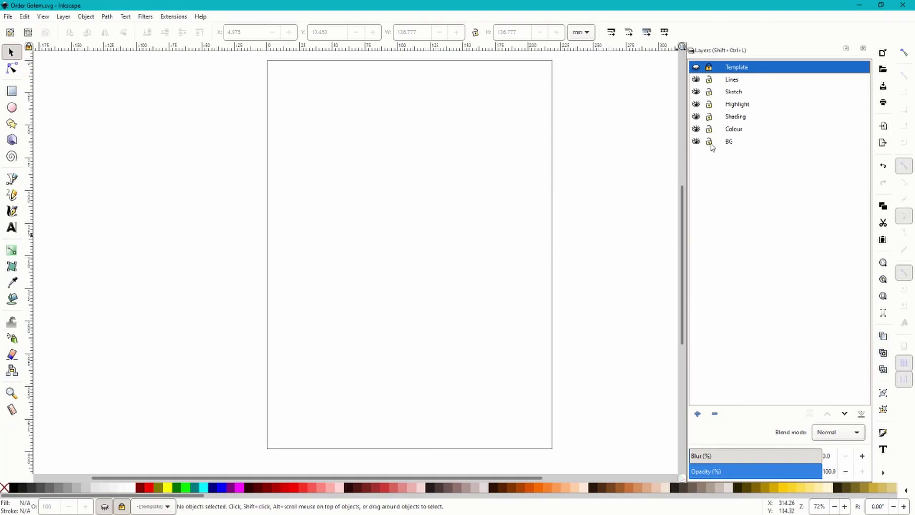
Check the card layout on the Template layer by showing it briefly and hiding it again.
click(696, 67)
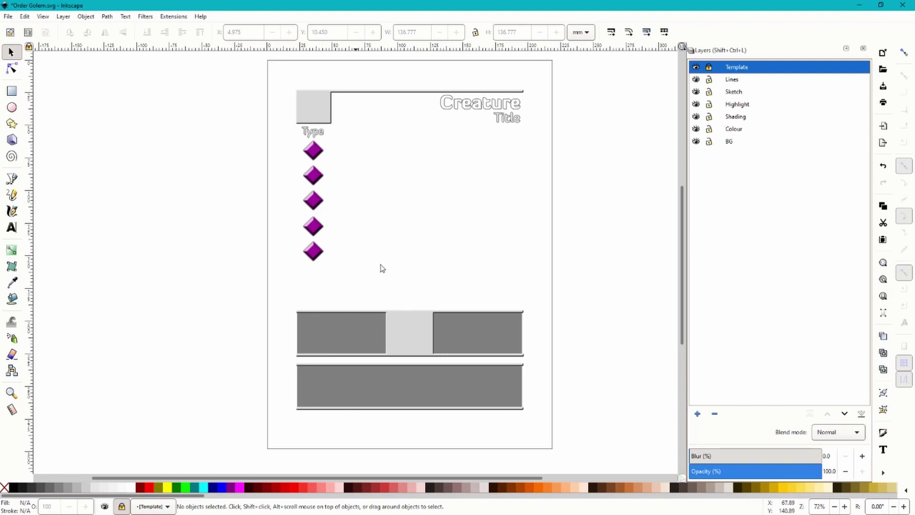
click(696, 68)
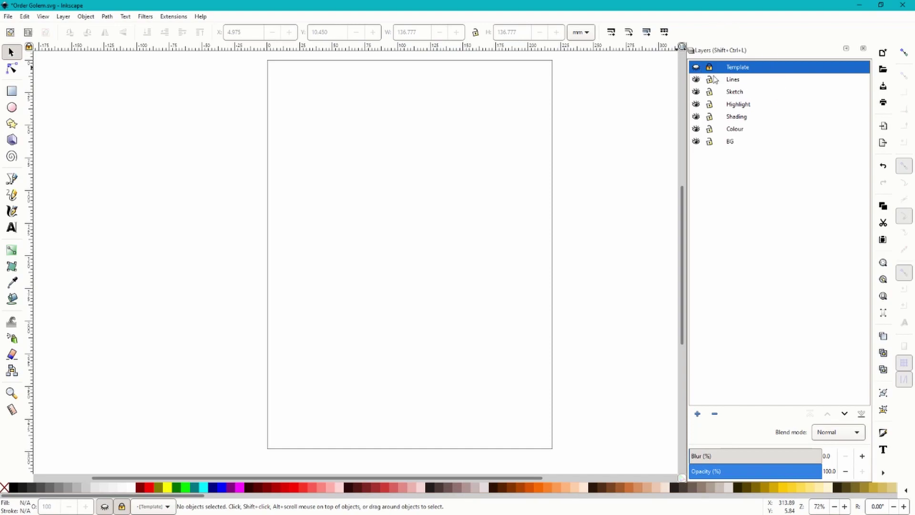
click(735, 81)
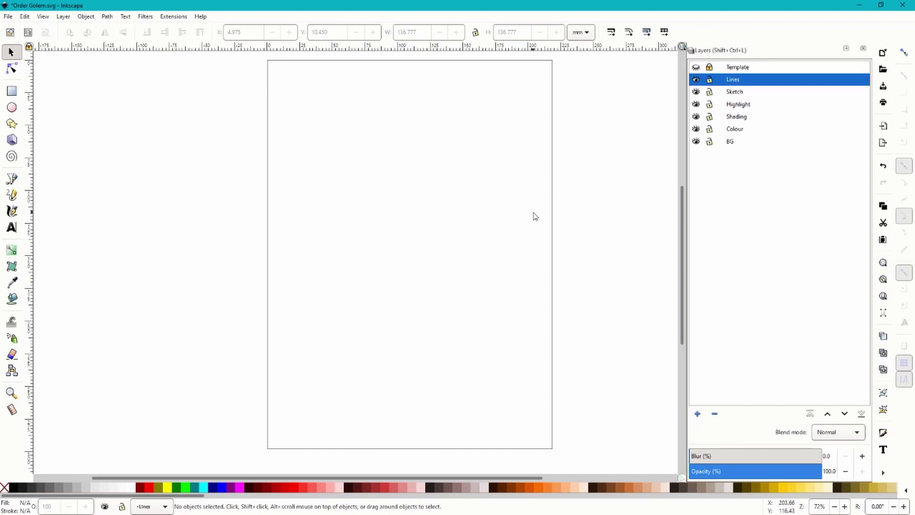
Draw a circle on the Sketch layer and, with the Template layer visible, scale it to about 109 mm beneath the creature title.
click(734, 93)
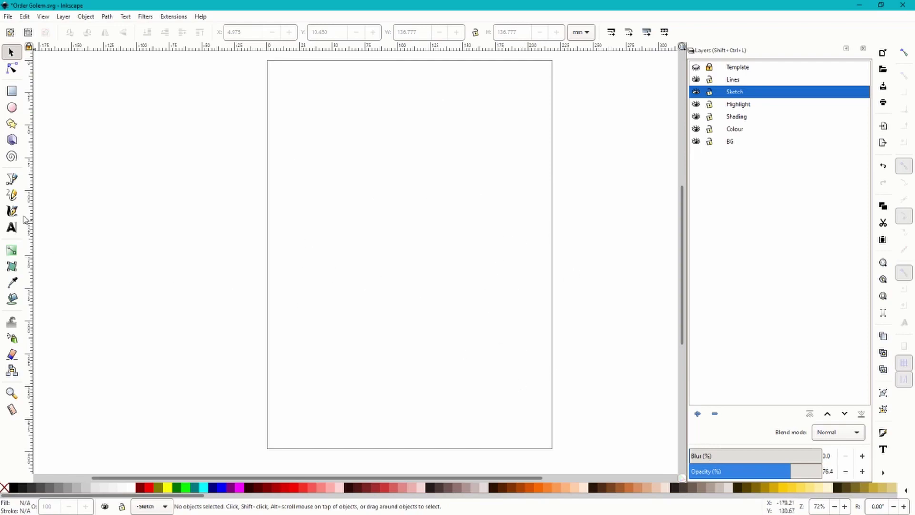
click(11, 108)
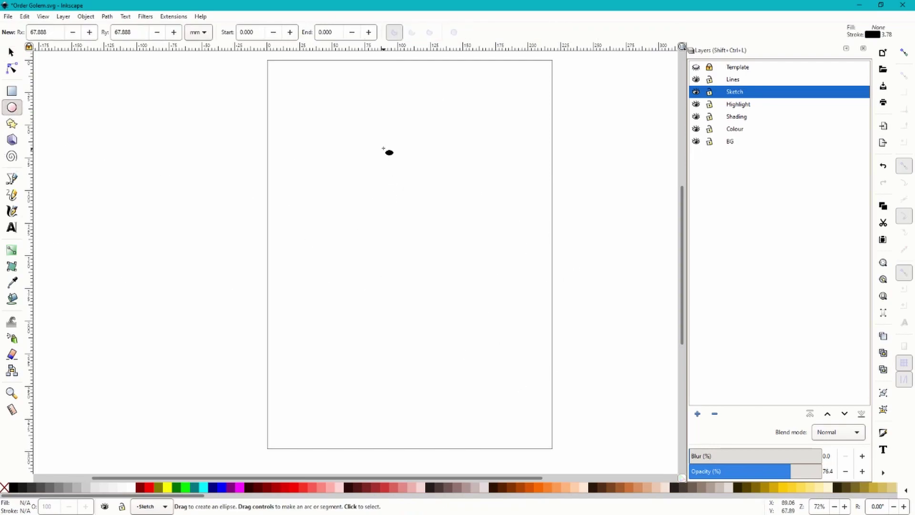
drag(383, 149, 479, 242)
click(12, 52)
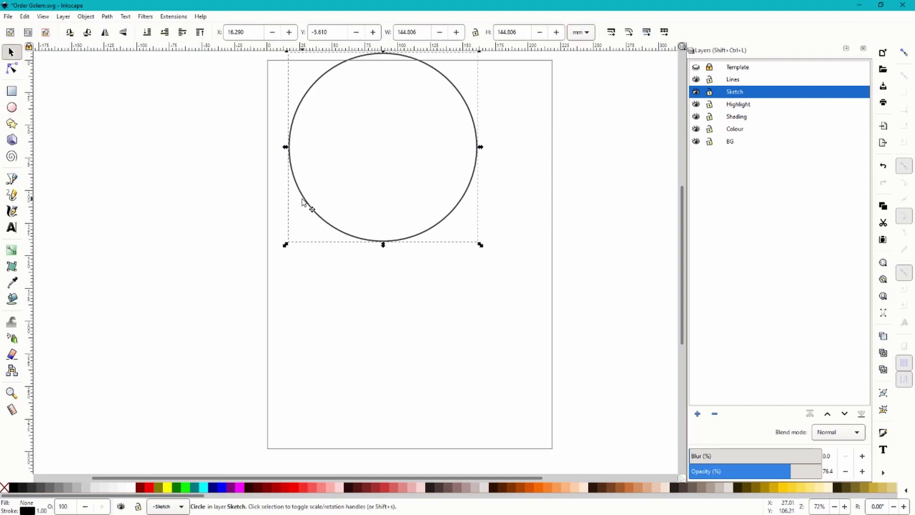
drag(302, 199, 335, 249)
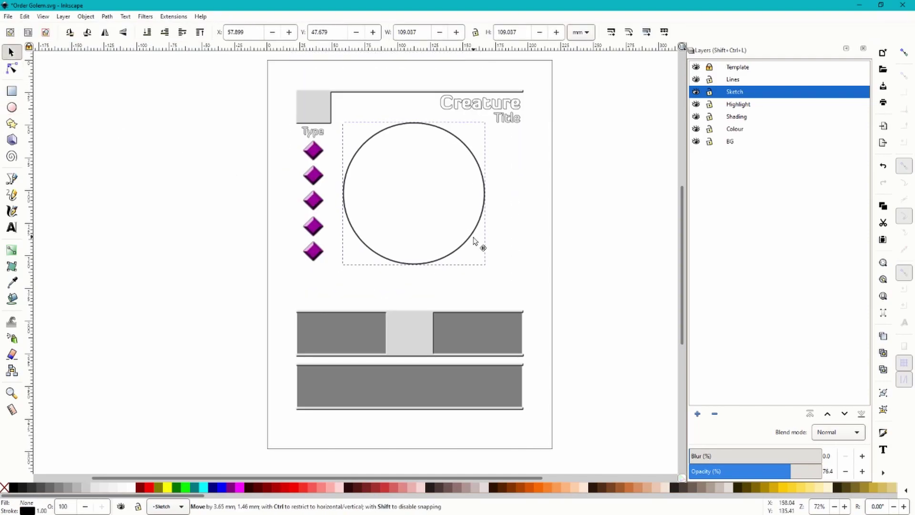
drag(476, 239, 473, 244)
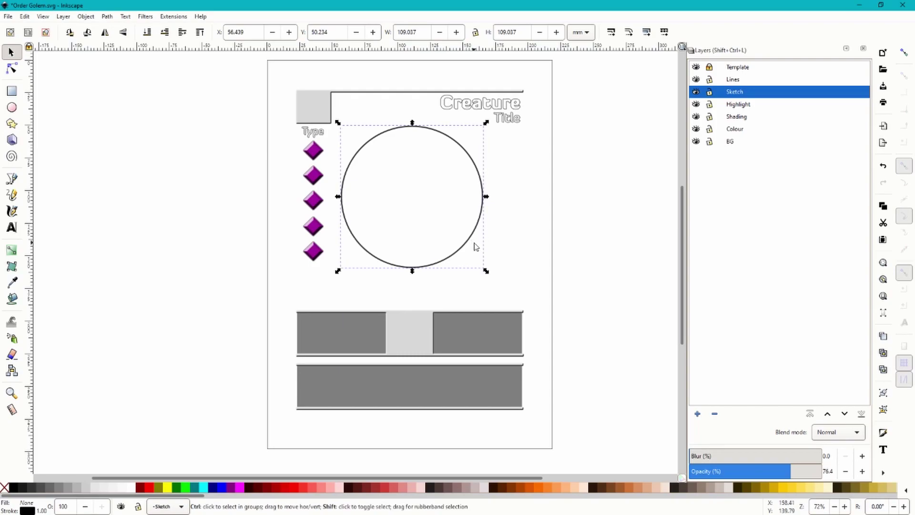
Centre the circle horizontally relative to the page and hide the Template layer.
key(ctrl+shift+a)
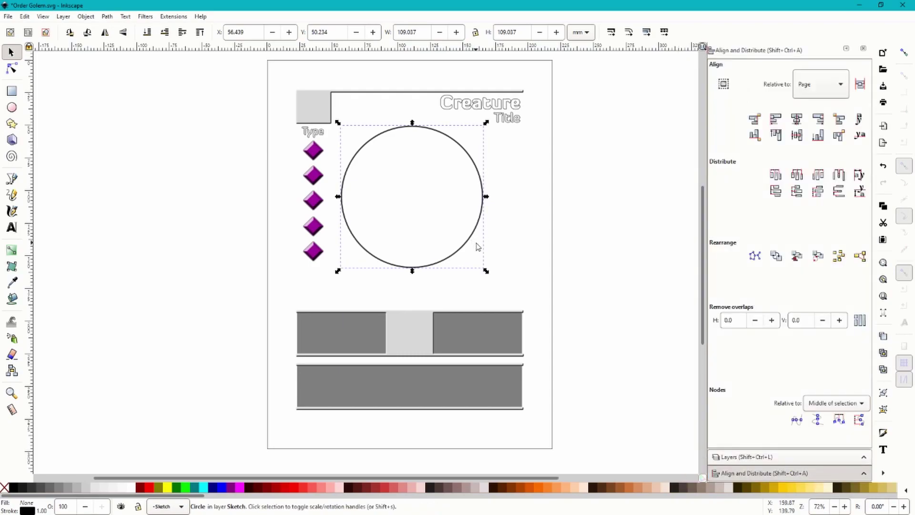
click(800, 124)
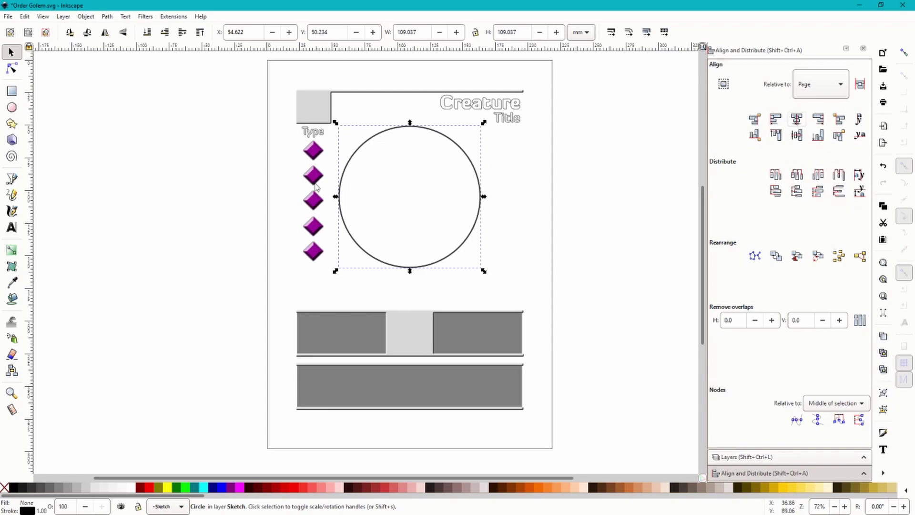
key(ctrl+shift+l)
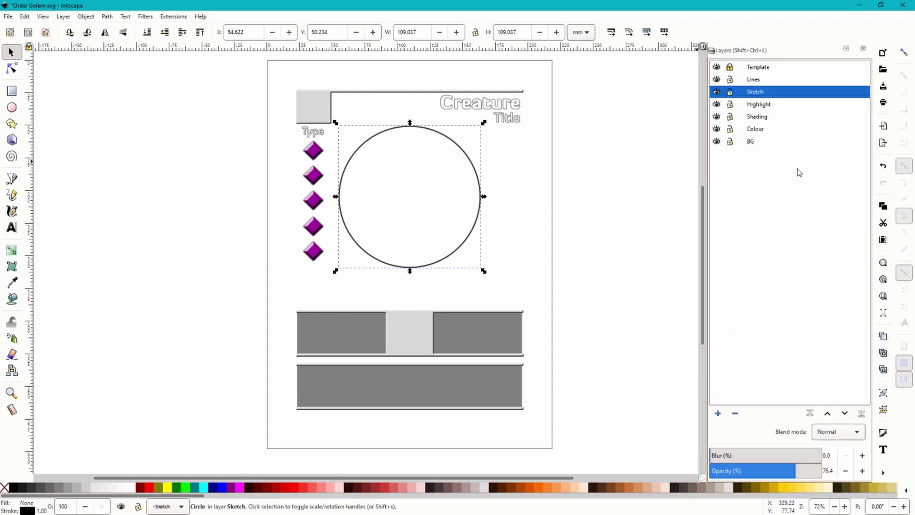
click(716, 67)
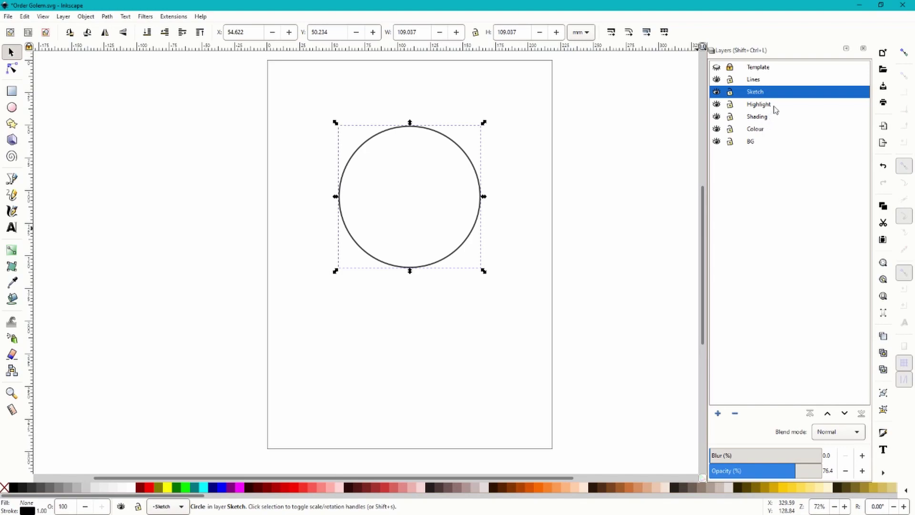
click(772, 128)
click(766, 103)
click(772, 116)
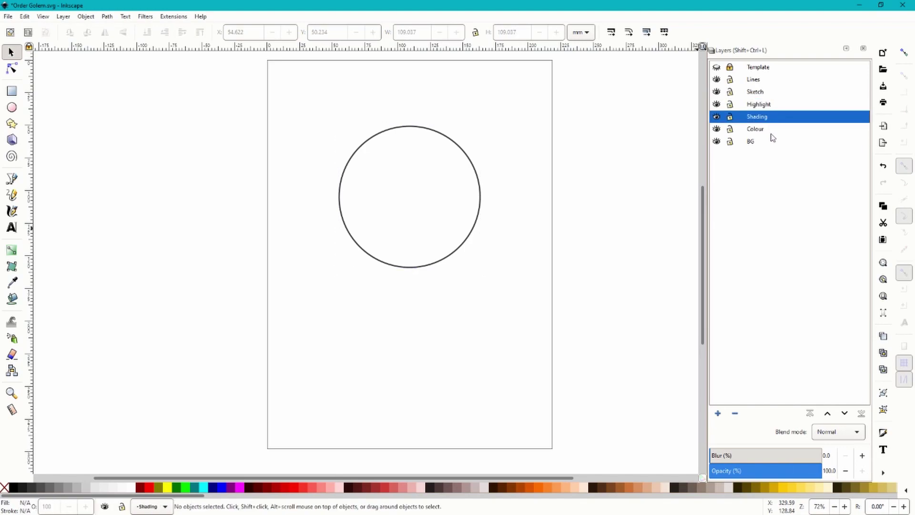
click(771, 129)
click(762, 146)
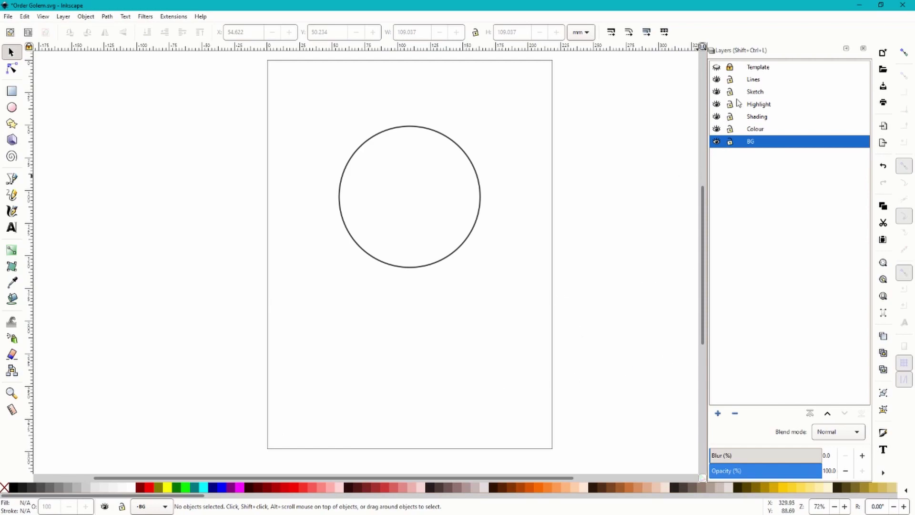
On the Sketch layer, draw a second, smaller circle centred over the lower edge of the large circle.
click(756, 93)
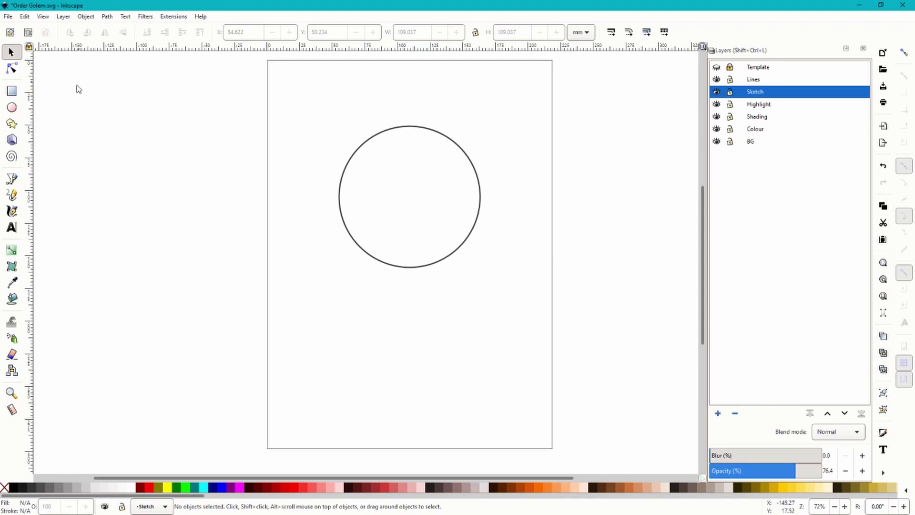
click(21, 108)
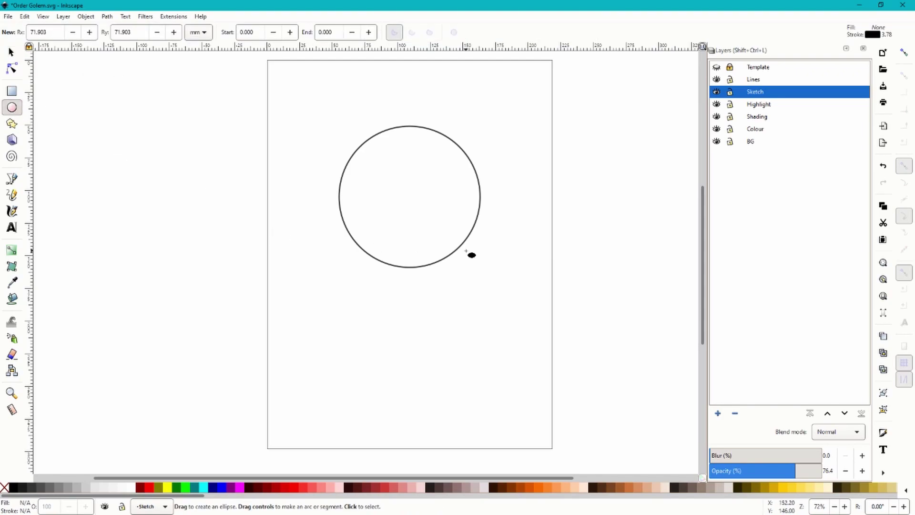
scroll(466, 251, up, 1)
scroll(448, 264, down, 1)
scroll(431, 252, up, 1)
drag(345, 233, 455, 325)
Draw an upright ellipse about 37 × 59 mm overlapping the upper left edge of the large circle.
scroll(351, 98, up, 1)
drag(355, 89, 260, 243)
click(11, 52)
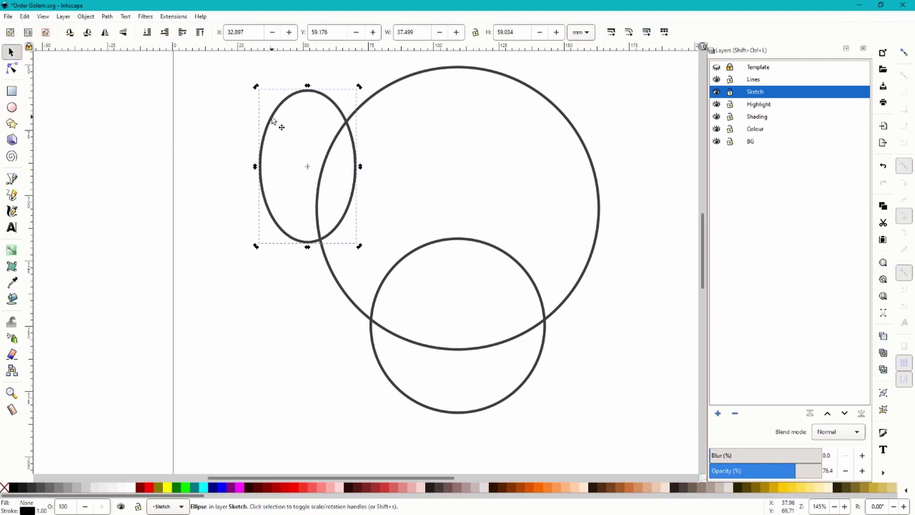
Tilt the shoulder ellipse towards the large circle, enlarge it to about 52 × 63 mm, and place a mirrored copy on the opposite side.
drag(360, 87, 400, 127)
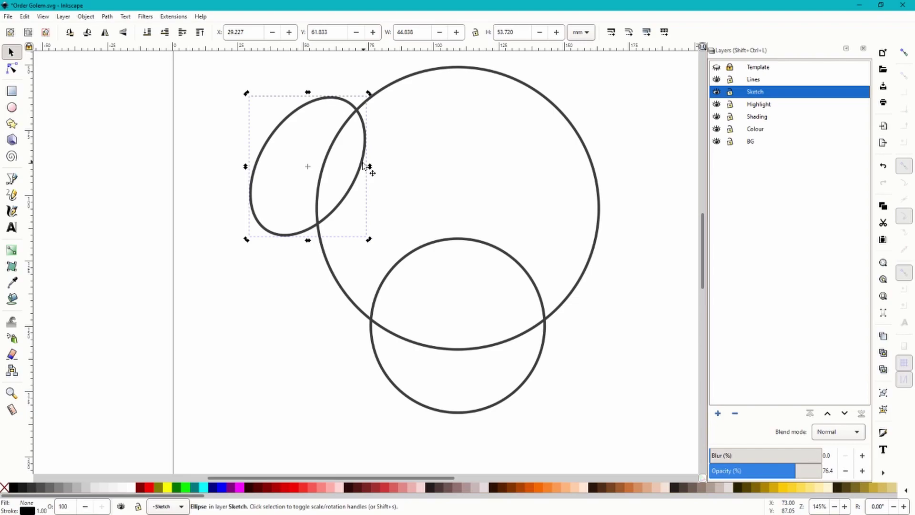
drag(354, 174, 356, 150)
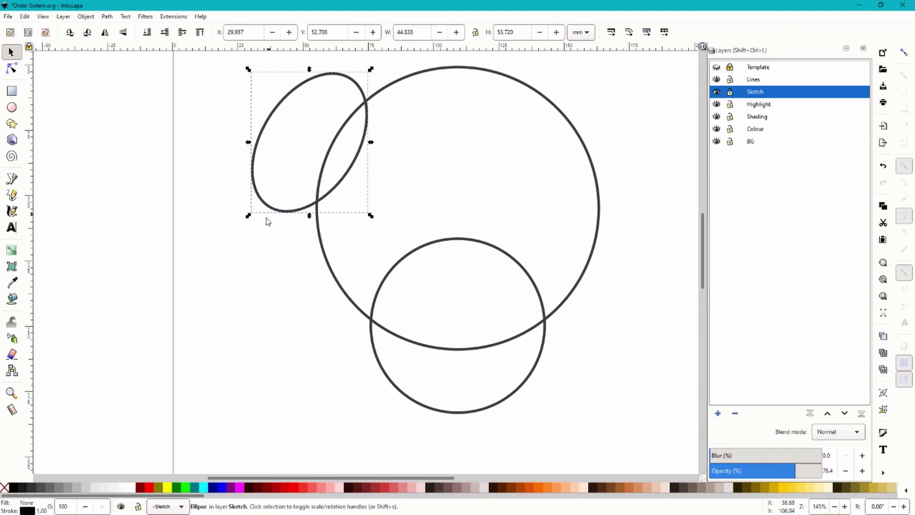
mouse_move(248, 217)
mouse_down()
mouse_move(218, 253)
mouse_move(244, 216)
mouse_up()
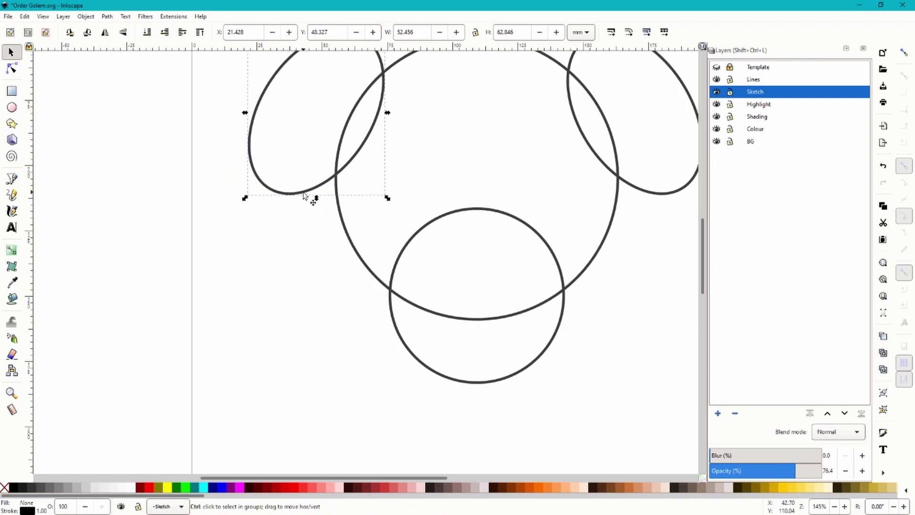
Paste a copy of the left shoulder ellipse, reduce and rotate it to about 32 × 42 mm, and place it beneath the shoulder as the upper arm.
key(ctrl+v)
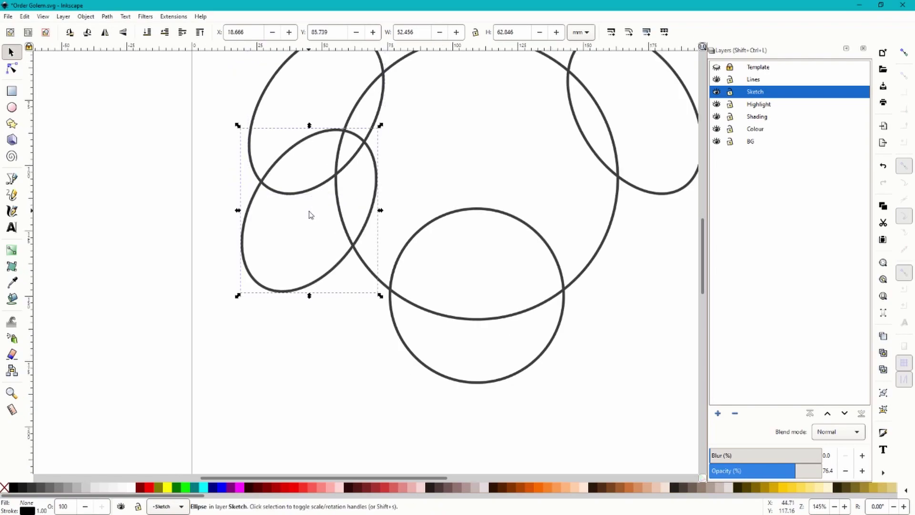
mouse_move(379, 295)
mouse_down()
mouse_move(357, 286)
mouse_move(356, 267)
mouse_move(305, 236)
mouse_up()
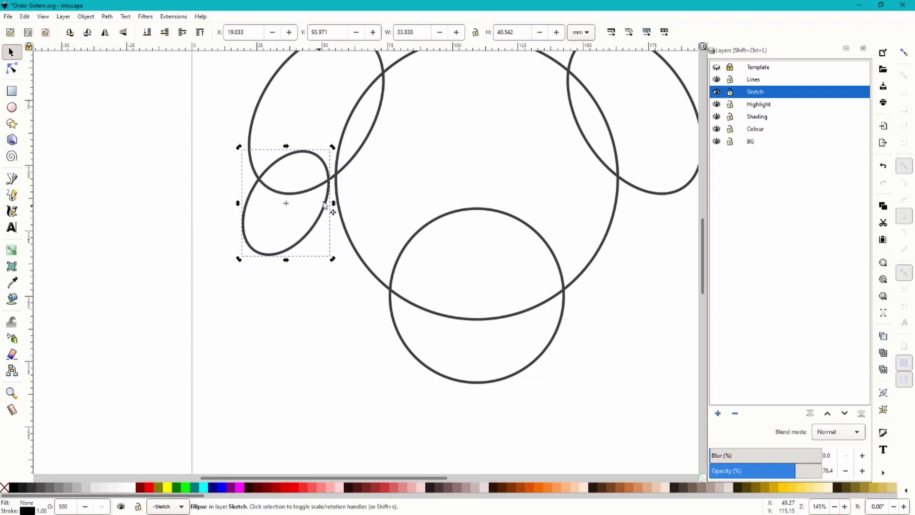
drag(333, 146, 330, 144)
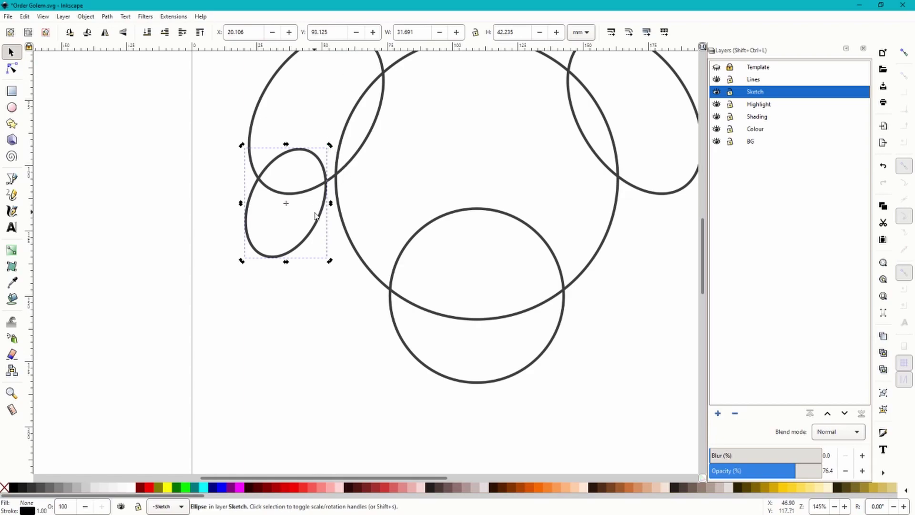
drag(309, 235, 314, 241)
scroll(287, 252, down, 2)
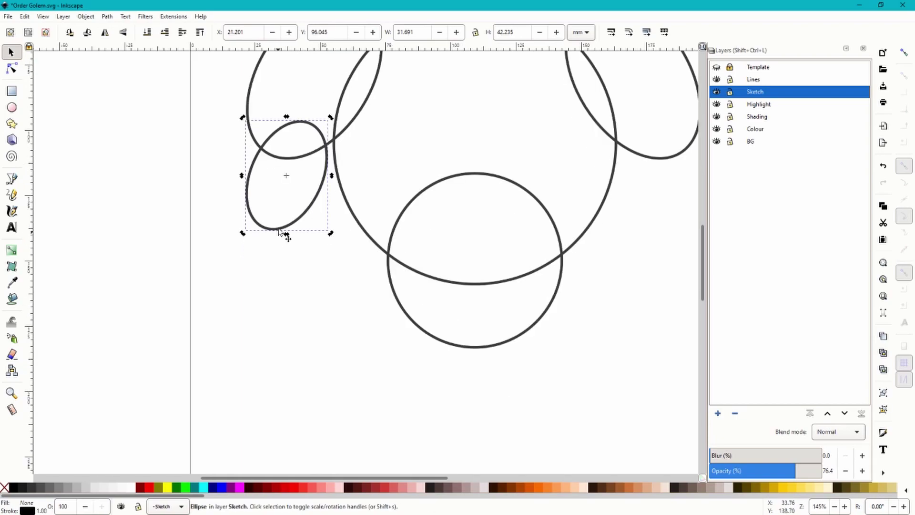
Duplicate the left upper-arm ellipse, enlarge and rotate the copy to about 39 × 61 mm, and place it below as the forearm.
key(ctrl+c)
key(ctrl+v)
drag(309, 195, 310, 138)
drag(319, 195, 303, 241)
click(308, 231)
drag(317, 195, 320, 196)
drag(311, 237, 309, 236)
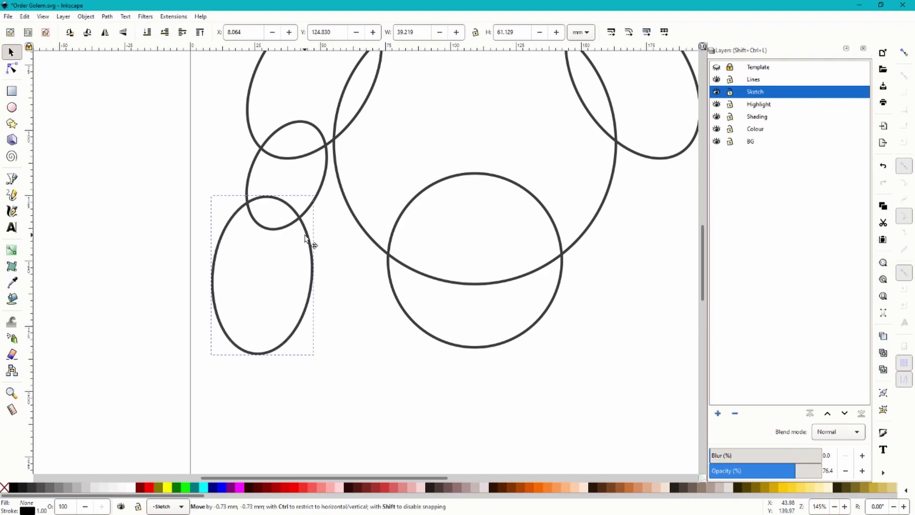
Copy the three left arm ellipses, flip the copy horizontally, and position it symmetrically on the right side of the large circle.
scroll(446, 142, down, 1)
scroll(243, 257, down, 2)
scroll(219, 205, up, 1)
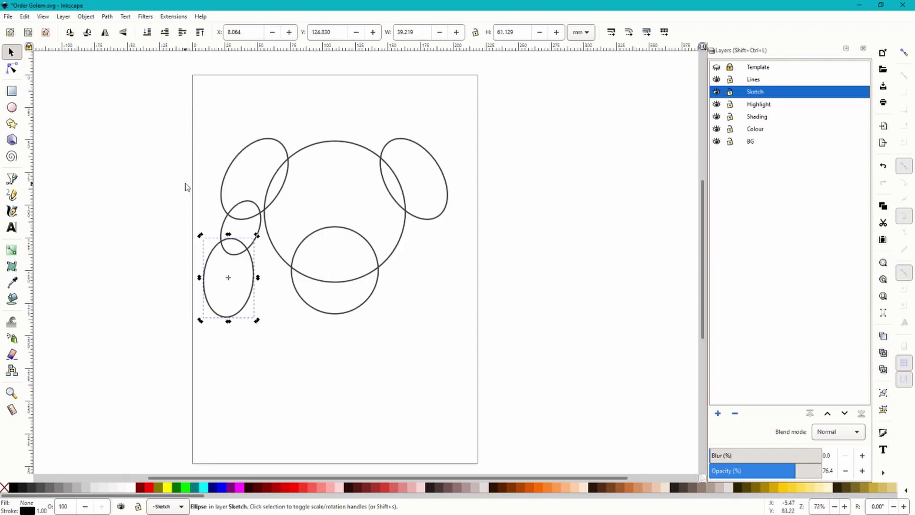
drag(141, 109, 305, 426)
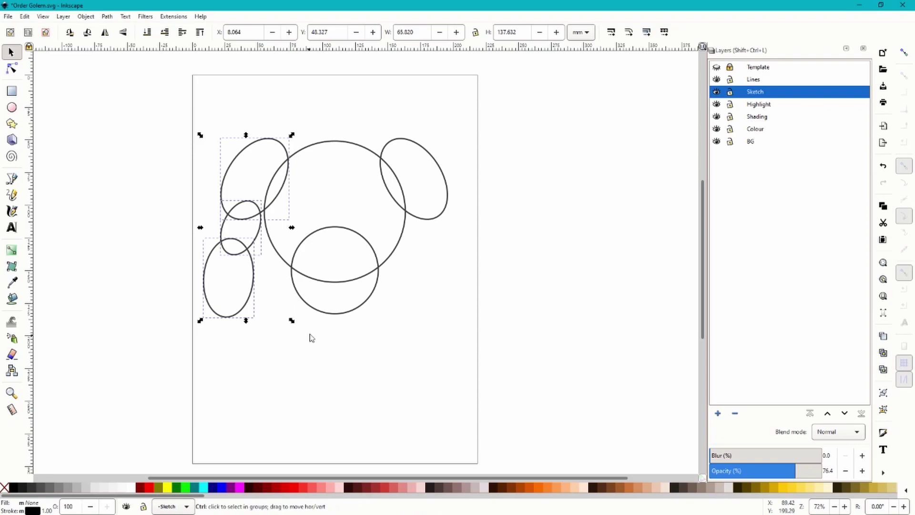
key(ctrl+c)
key(ctrl+v)
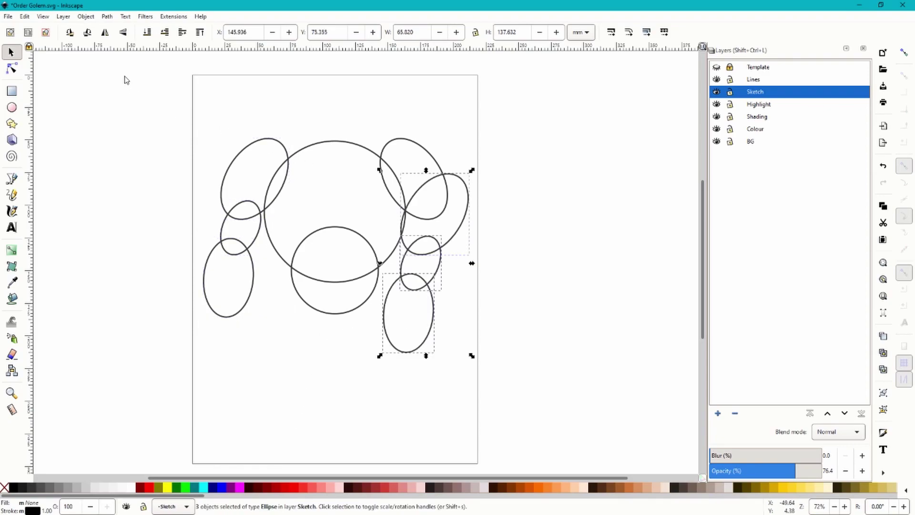
click(105, 32)
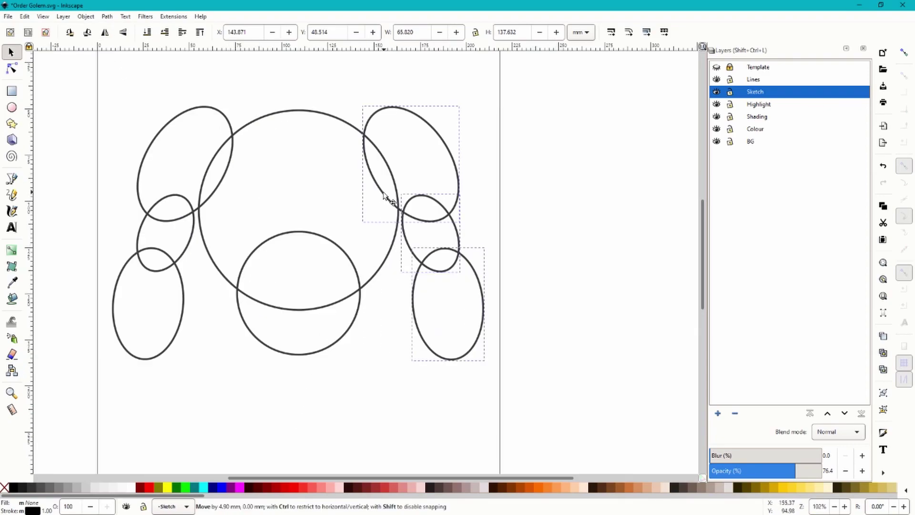
drag(384, 193, 383, 193)
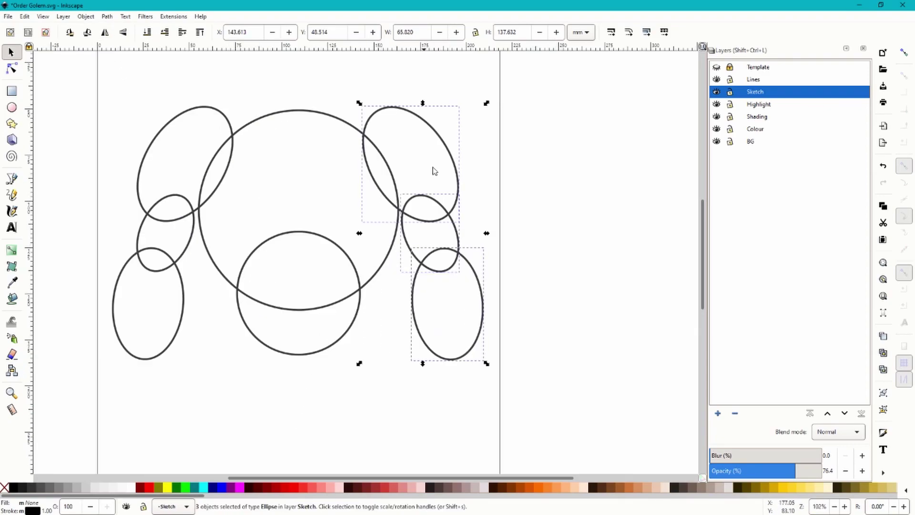
Copy the left forearm ellipse, enlarge it to about 45 × 70 mm as the left thigh, and place a mirrored copy on the opposite side.
scroll(448, 165, down, 2)
scroll(378, 280, up, 1)
click(254, 234)
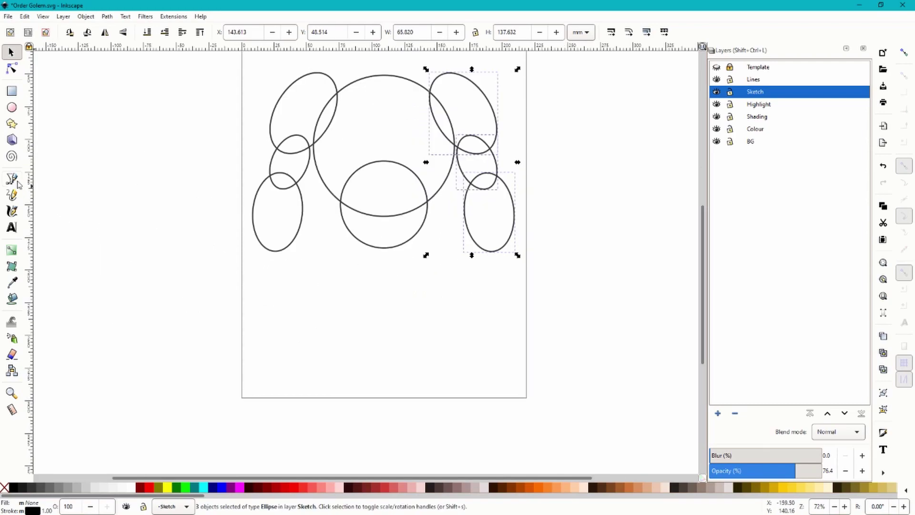
scroll(345, 249, up, 2)
key(ctrl+c)
key(ctrl+v)
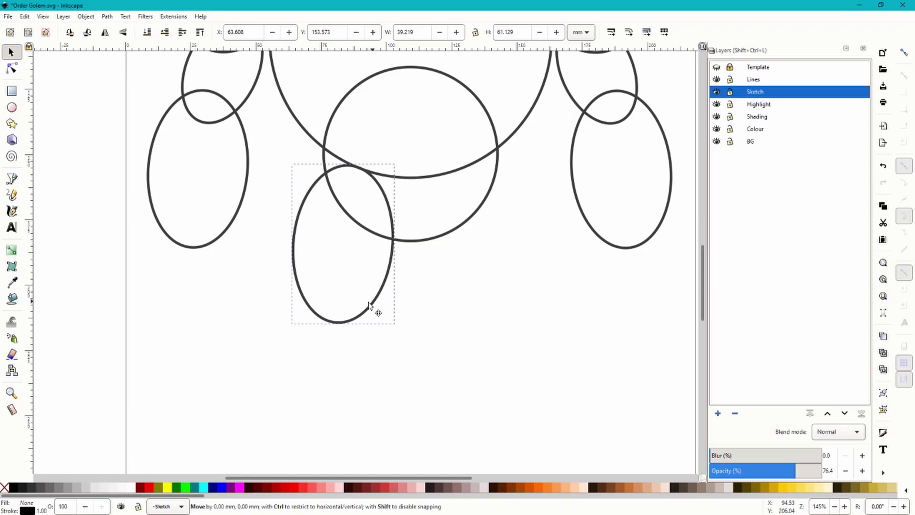
drag(371, 310, 366, 337)
drag(366, 336, 366, 336)
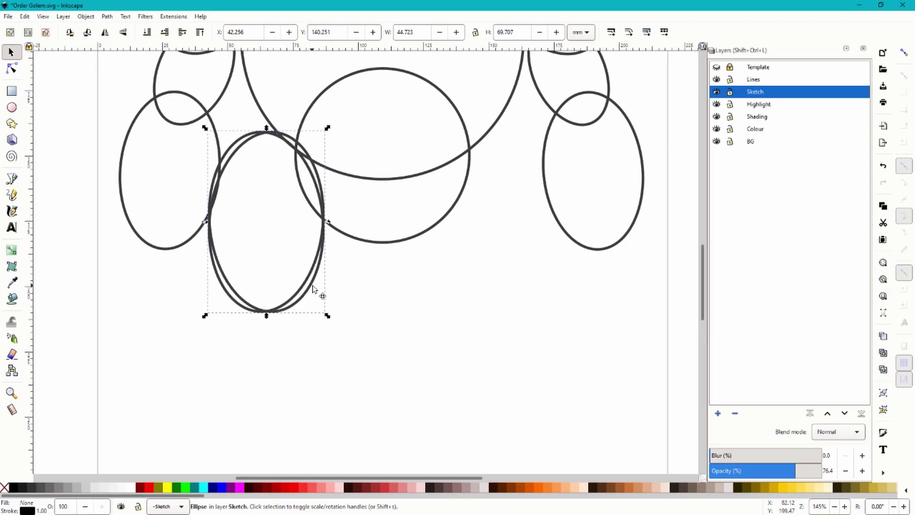
drag(317, 293, 545, 302)
scroll(400, 232, down, 1)
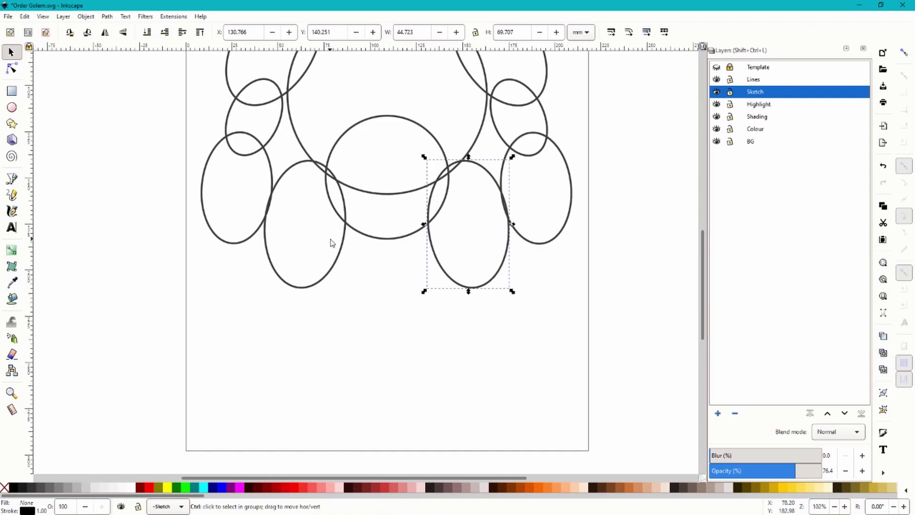
Add a narrower ellipse copied from the thigh, about 26 × 51 mm, overlapping the bottom of the left thigh as the lower leg.
scroll(492, 249, up, 1)
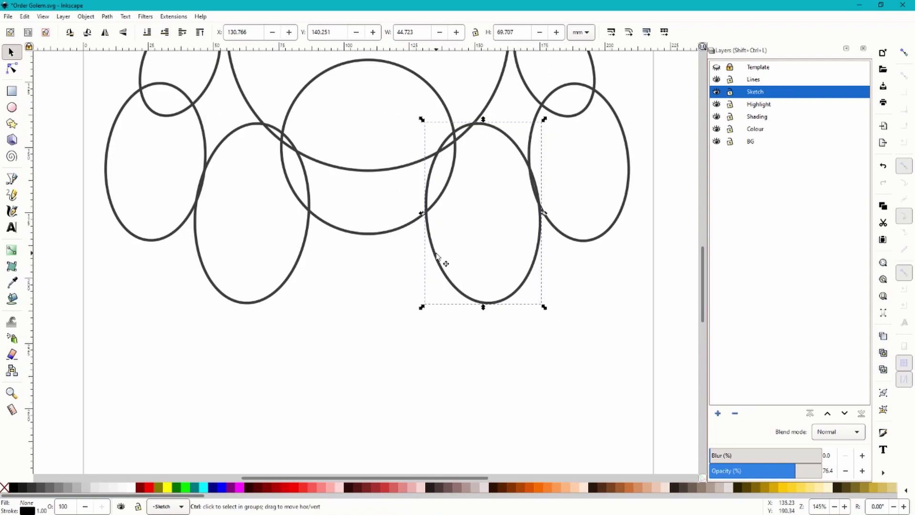
mouse_move(446, 262)
mouse_down()
mouse_move(323, 260)
mouse_move(443, 255)
mouse_move(388, 258)
mouse_move(429, 258)
mouse_up()
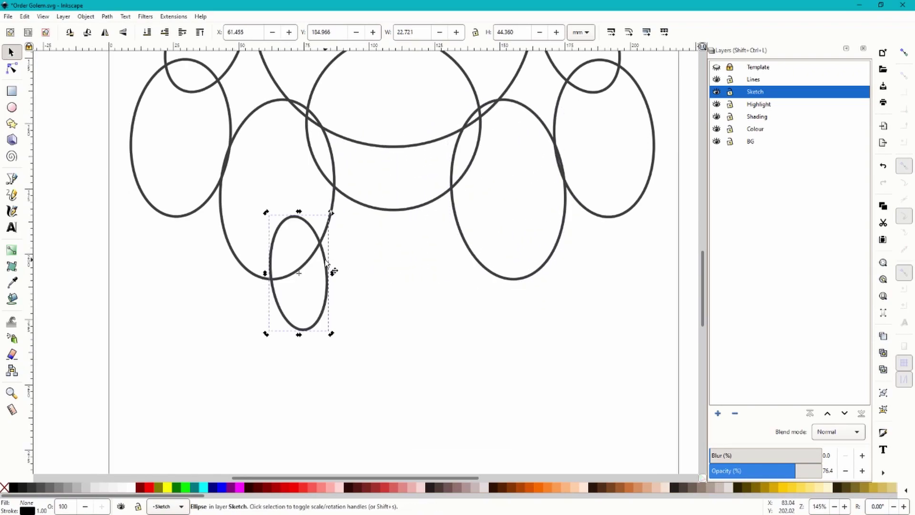
drag(324, 260, 318, 261)
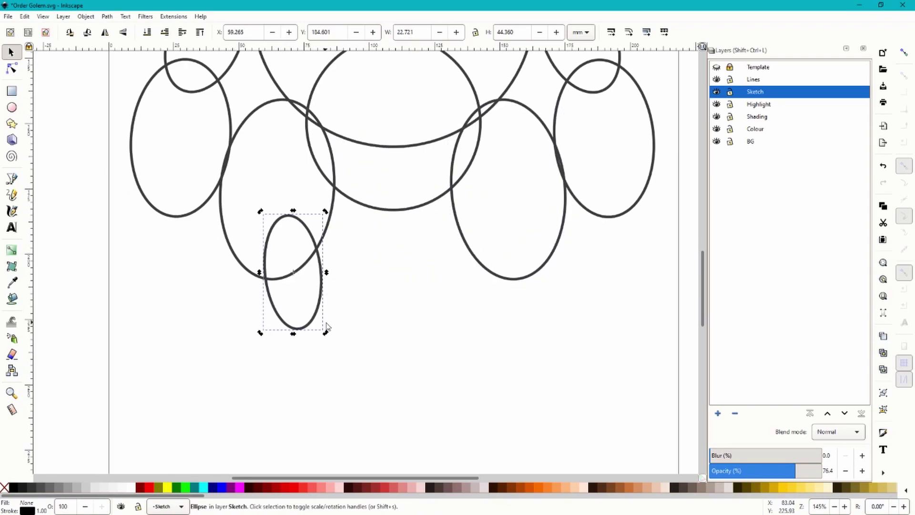
drag(326, 334, 334, 352)
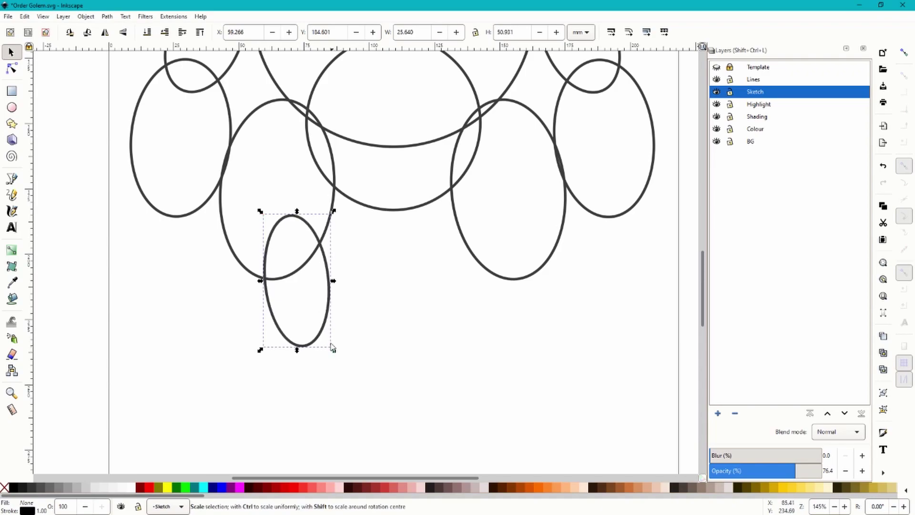
Nudge the left lower-leg ellipse slightly down and outward beneath the thigh.
scroll(326, 230, down, 1)
scroll(345, 273, up, 1)
drag(315, 298, 314, 300)
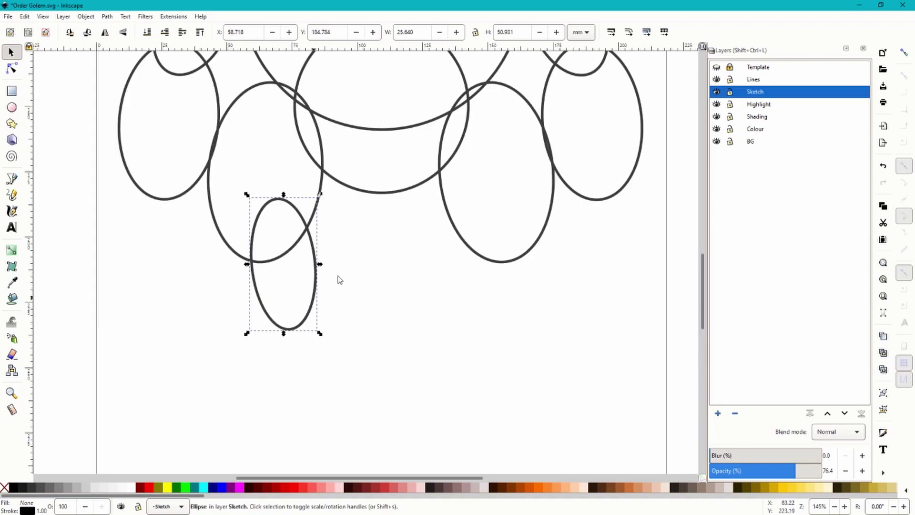
scroll(372, 257, down, 1)
scroll(382, 262, up, 1)
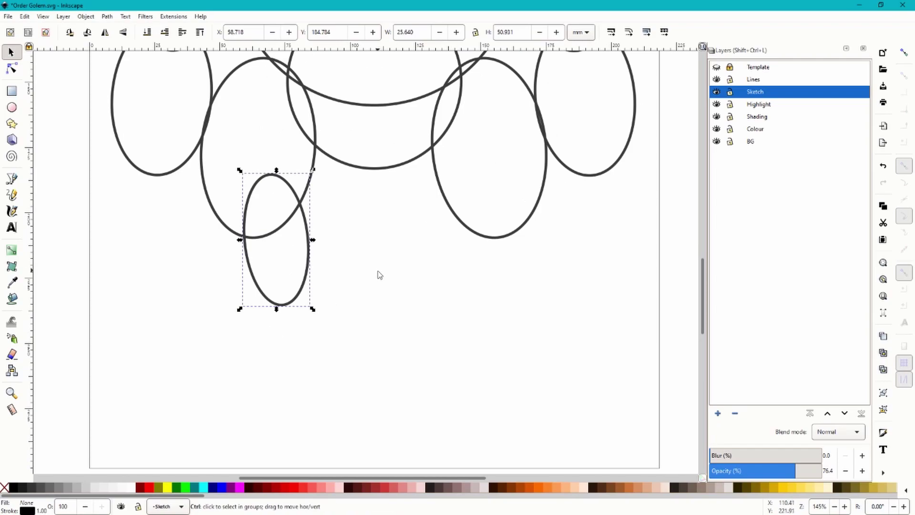
Draw a half-ellipse about 35 × 14 mm below the left lower leg as the foot.
key(e)
scroll(214, 313, up, 1)
drag(209, 313, 335, 219)
drag(339, 270, 212, 267)
Flip the foot half-ellipse vertically so its flat side faces down, and fit it under the left lower leg.
click(12, 52)
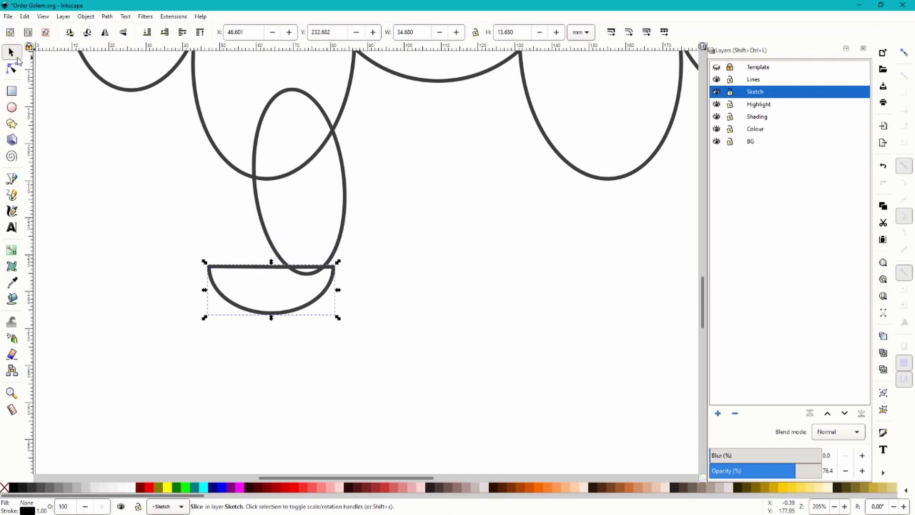
click(221, 296)
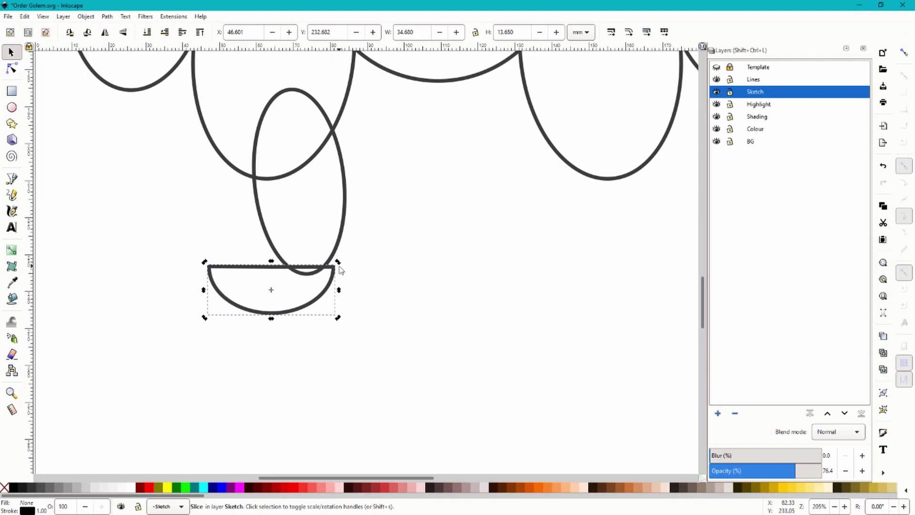
click(123, 32)
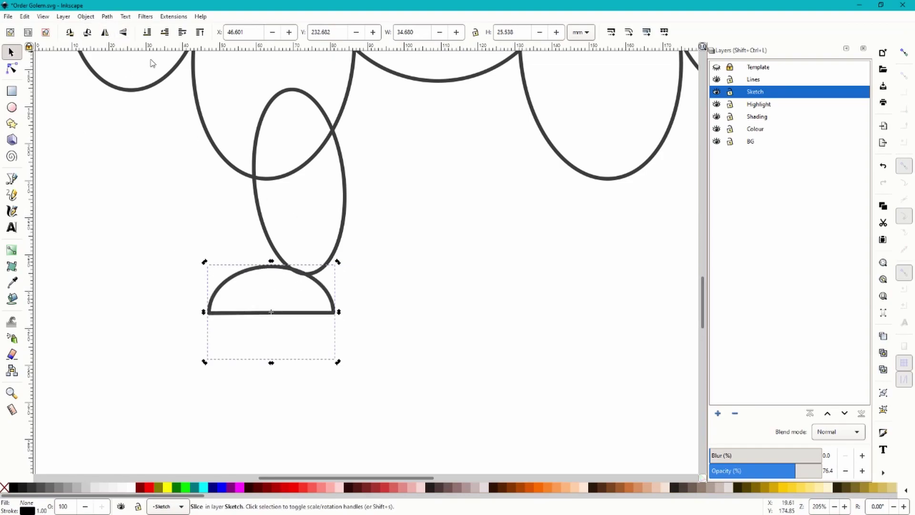
scroll(342, 331, up, 2)
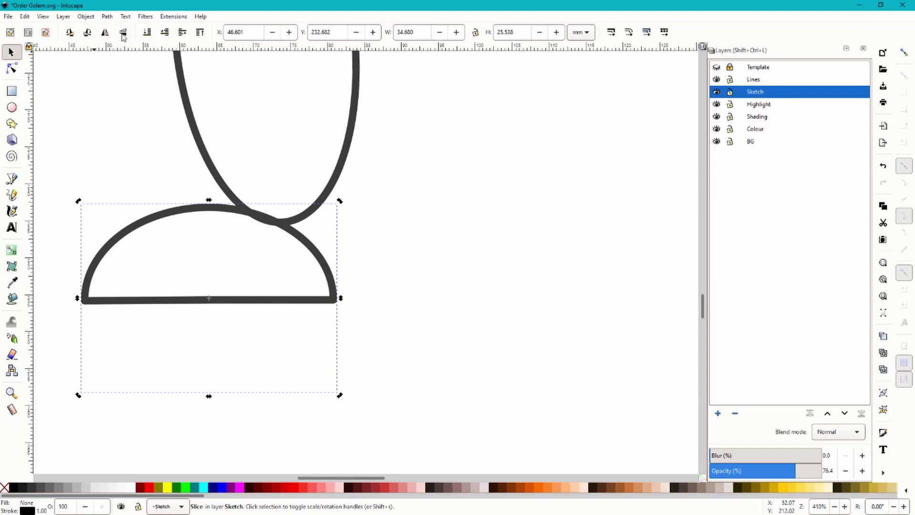
drag(309, 260, 319, 220)
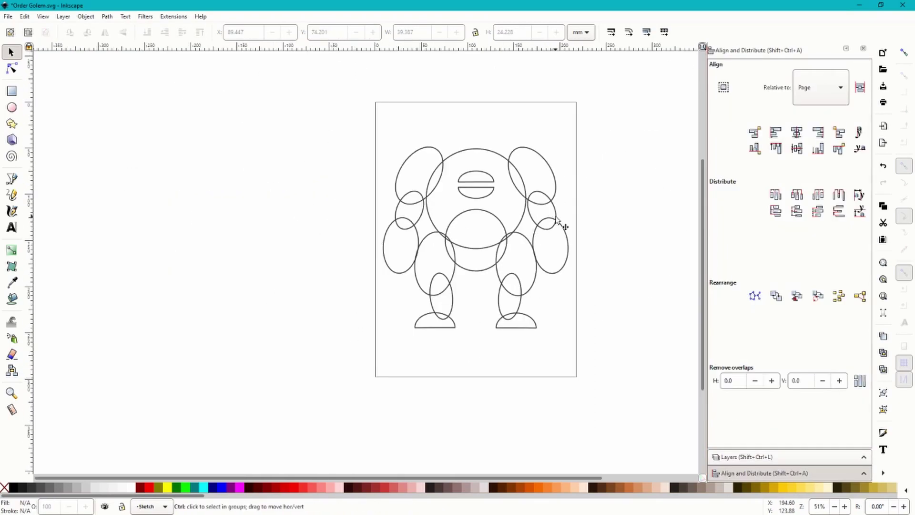
Lower the Sketch layer's opacity to 23.2%.
key(ctrl+shift+l)
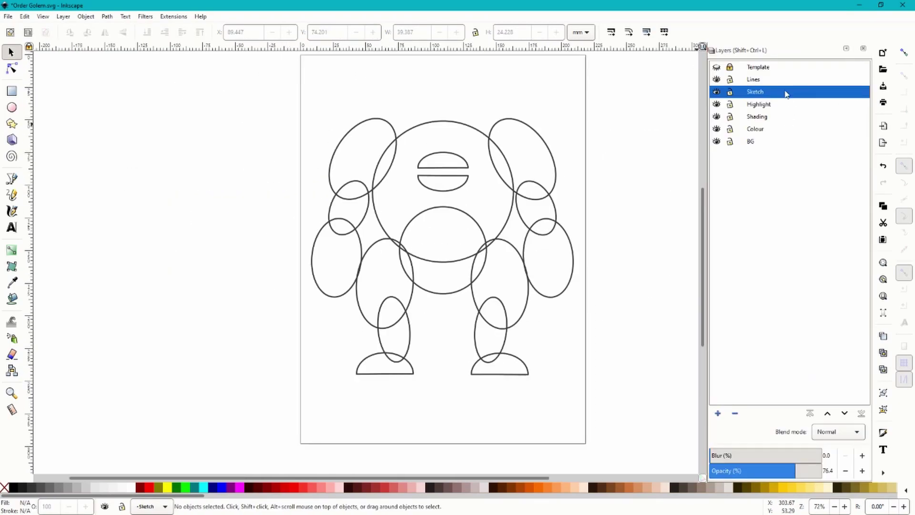
click(756, 80)
drag(287, 152, 243, 189)
click(767, 92)
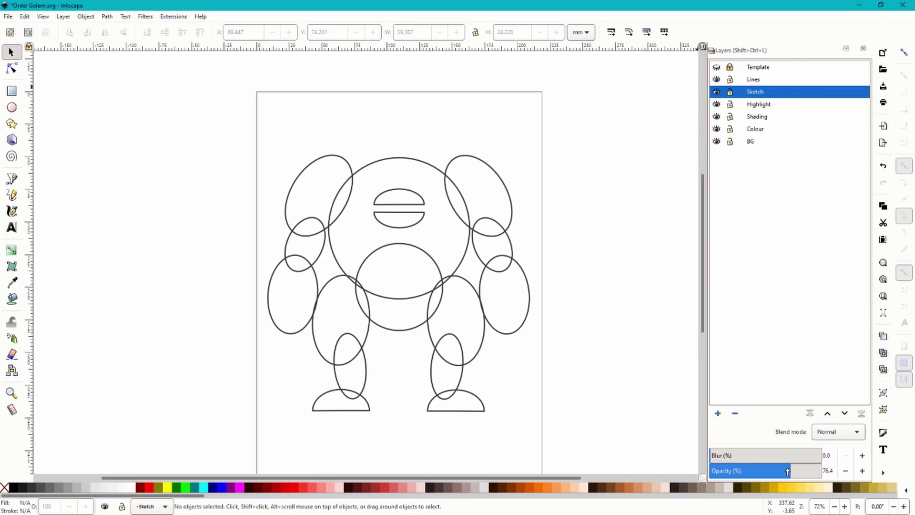
drag(787, 472, 737, 472)
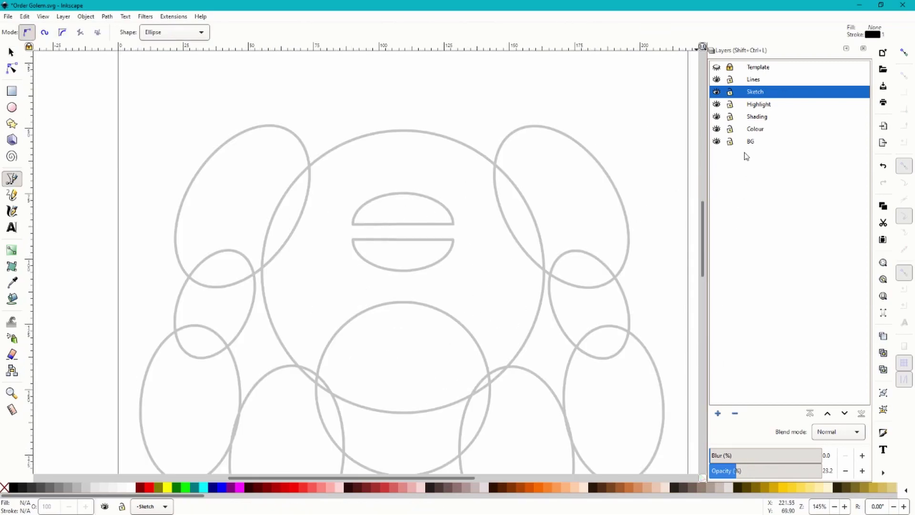
Outline the left upper arm on the Lines layer with tapered Ellipse-shaped Pen strokes.
click(769, 81)
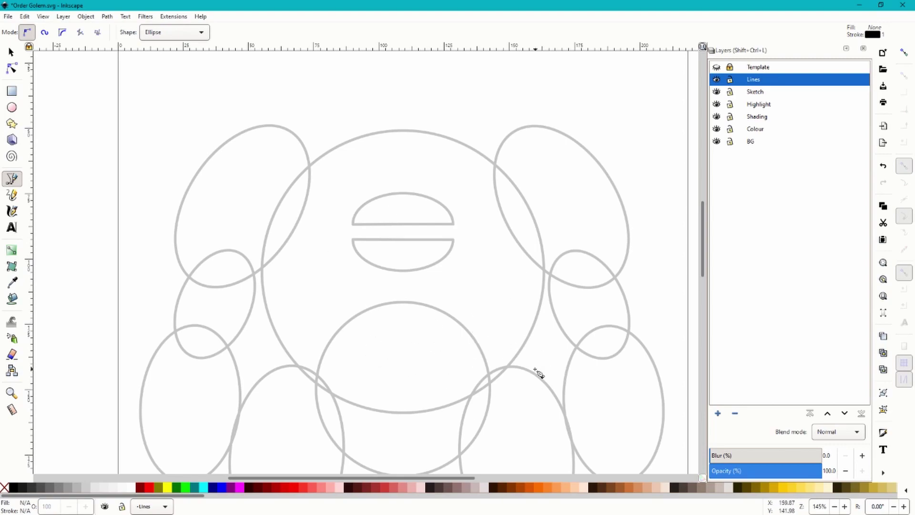
click(337, 58)
scroll(228, 195, up, 3)
click(159, 135)
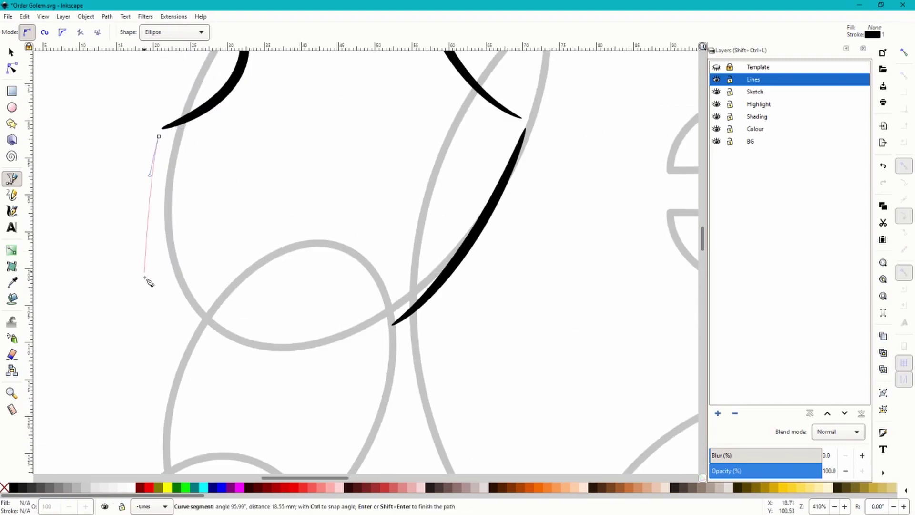
scroll(199, 194, down, 4)
scroll(181, 286, up, 4)
Draw the angular elbow edge and the outer side of the left forearm, including its inward curved notch.
click(398, 247)
drag(223, 207, 204, 201)
double_click(228, 131)
scroll(234, 105, down, 1)
click(234, 92)
double_click(167, 223)
scroll(190, 275, down, 2)
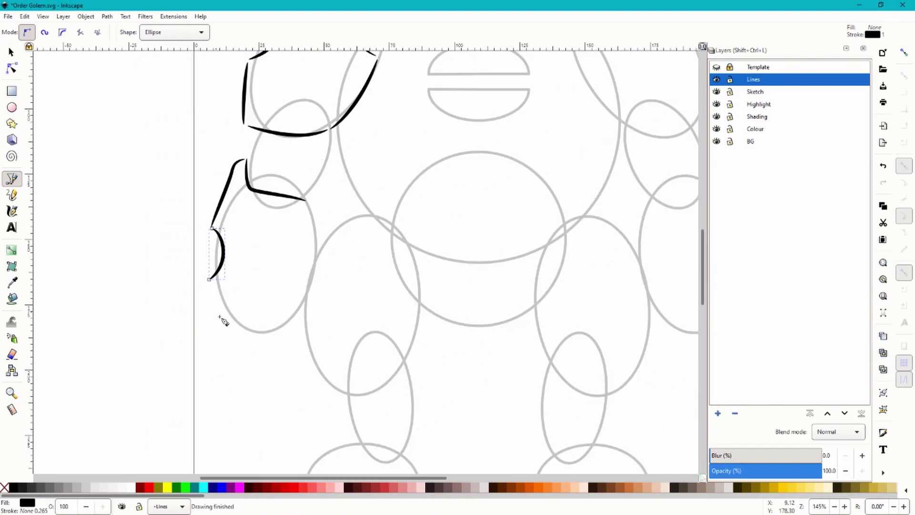
Draw the remaining forearm edges and the curved back of the left hand.
mouse_move(333, 252)
mouse_down()
mouse_move(347, 249)
mouse_move(357, 217)
mouse_up()
scroll(377, 204, up, 3)
double_click(373, 321)
key(ctrl+z)
scroll(379, 309, down, 1)
double_click(373, 207)
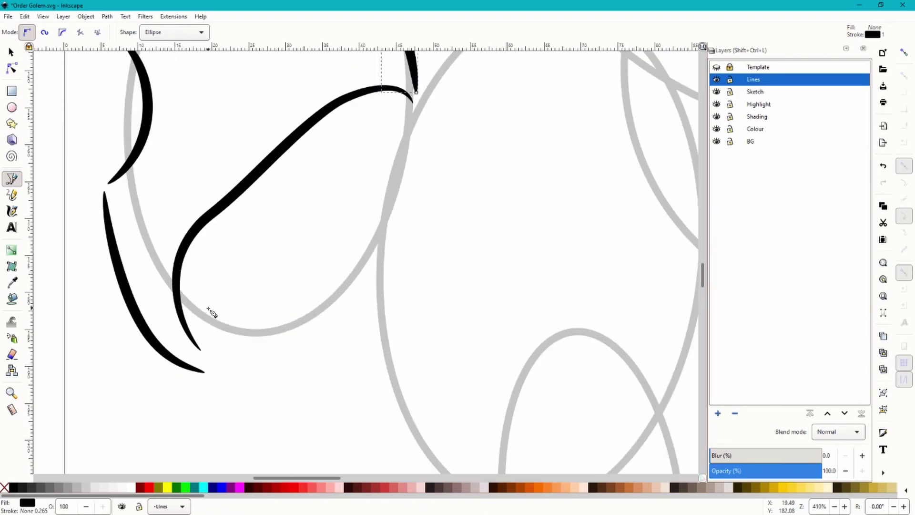
Draw short curved ridge strokes on both sides of the left elbow joint between upper arm and forearm.
scroll(210, 313, up, 2)
double_click(224, 176)
click(371, 382)
scroll(322, 155, down, 3)
scroll(229, 151, up, 1)
Draw the left edge of the central chest plate and place a horizontally flipped duplicate on the opposite side.
click(337, 120)
drag(228, 221, 214, 249)
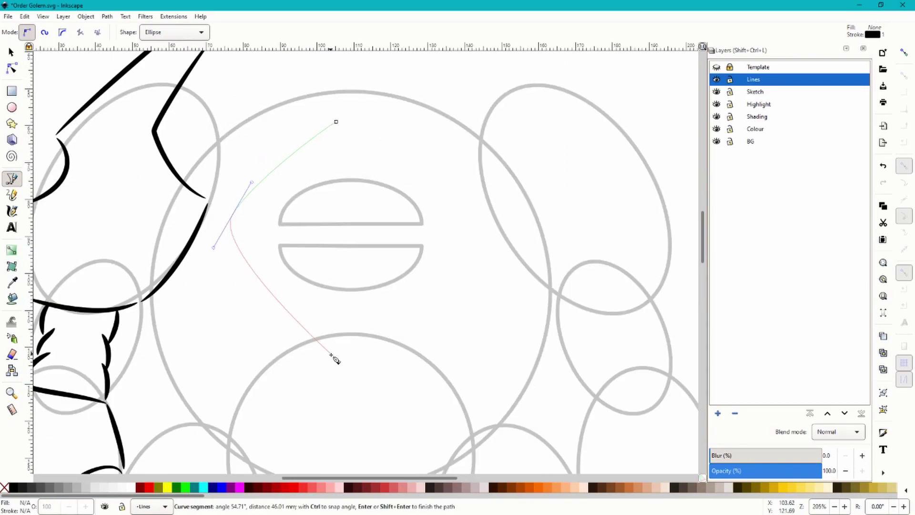
double_click(337, 370)
key(s)
key(ctrl+d)
drag(227, 196, 355, 196)
key(h)
key(b)
scroll(349, 150, down, 2)
scroll(344, 127, up, 4)
double_click(484, 242)
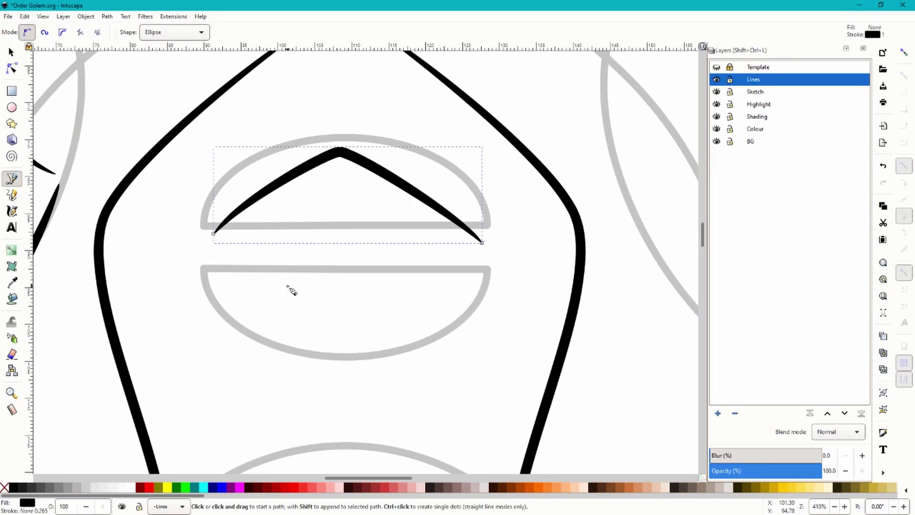
key(ctrl+z)
Draw the rounded helmet top, the left ear curve, and the left jaw and chin strokes around the face guides.
drag(372, 125, 477, 126)
double_click(581, 233)
double_click(215, 221)
scroll(247, 241, up, 2)
double_click(438, 375)
Duplicate the left ear, jaw and chin strokes and flip the copies horizontally onto the right side of the face.
key(s)
key(ctrl+d)
key(h)
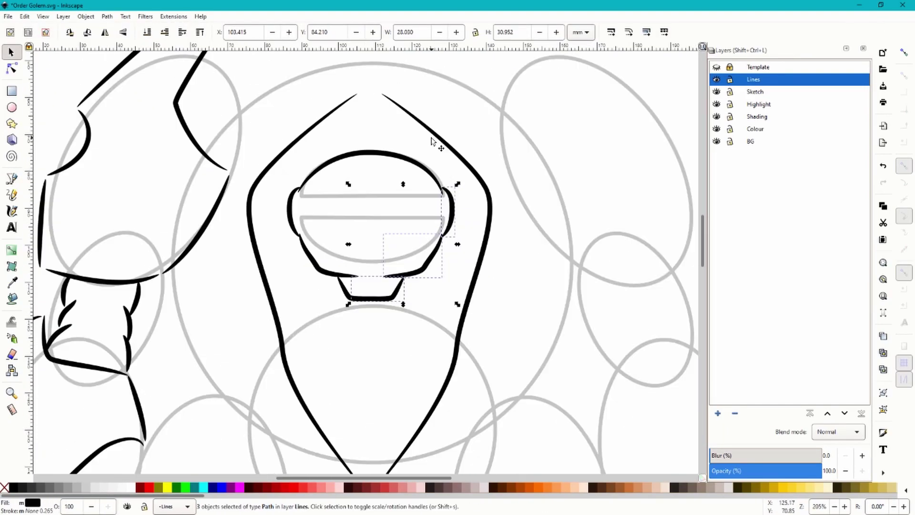
Draw a narrow curved eye slit across the middle of the face.
key(b)
scroll(364, 188, up, 3)
scroll(421, 181, down, 4)
scroll(416, 257, down, 2)
scroll(429, 189, up, 3)
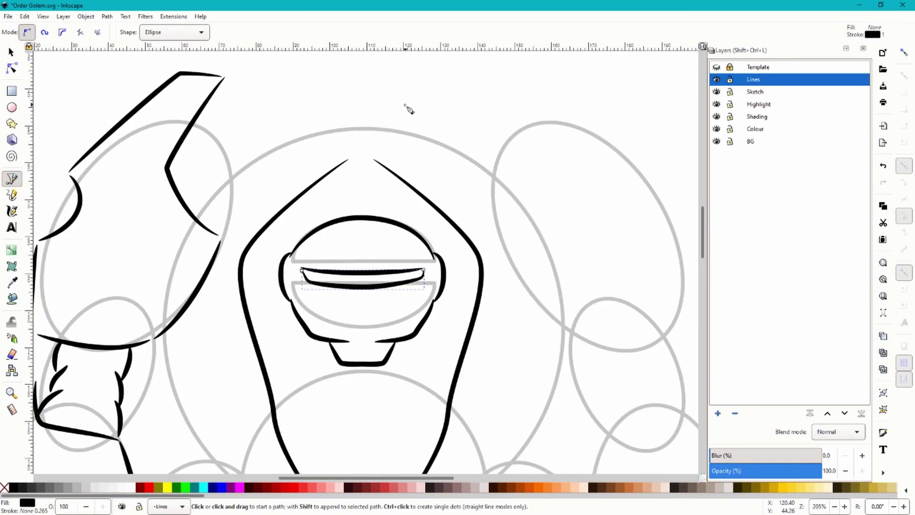
Add a bulging arc joining the inner notch of the left shoulder armour.
scroll(263, 245, up, 1)
click(156, 88)
drag(202, 158, 202, 186)
double_click(177, 218)
Draw the knuckle and finger segment outlines of the left hand.
scroll(359, 176, down, 2)
scroll(432, 206, down, 1)
scroll(251, 431, up, 4)
click(175, 196)
mouse_move(179, 293)
mouse_down()
mouse_move(180, 311)
mouse_move(232, 327)
mouse_up()
scroll(366, 170, down, 1)
scroll(291, 317, up, 1)
click(223, 237)
click(271, 339)
double_click(371, 370)
Squash the two inner finger segments vertically to about 78% and draw further finger strokes below them.
scroll(366, 200, up, 1)
key(s)
drag(286, 397, 286, 356)
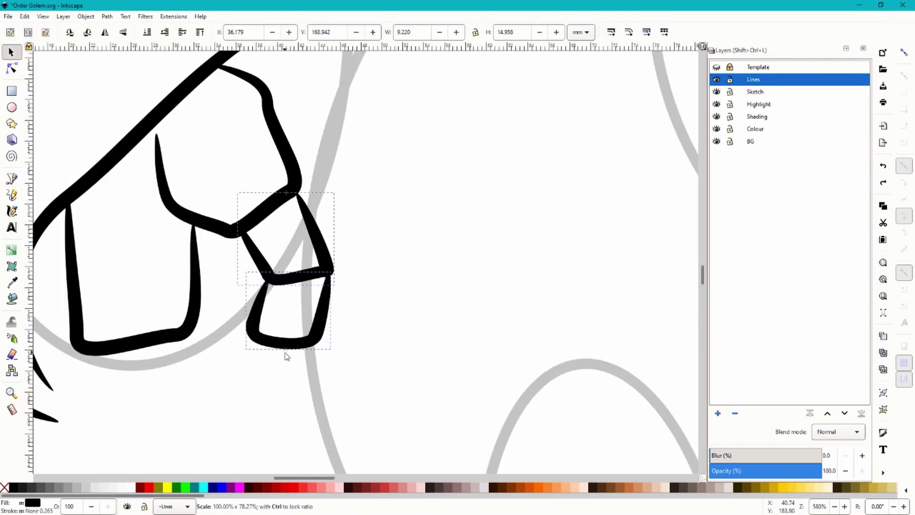
key(b)
click(297, 366)
double_click(343, 363)
scroll(358, 363, down, 3)
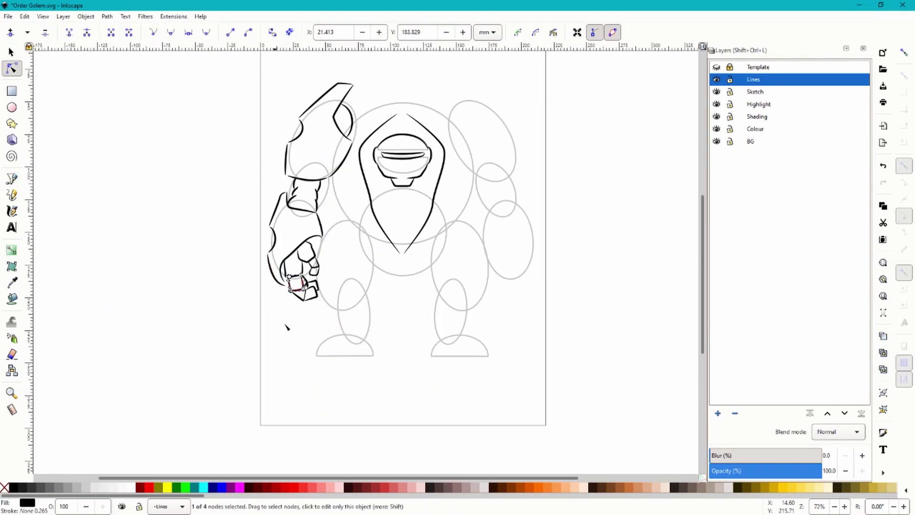
Adjust the nodes of the finger strokes on the left hand.
scroll(329, 238, up, 6)
key(b)
scroll(230, 261, down, 6)
key(n)
scroll(171, 281, down, 3)
click(177, 221)
Draw the torso's upper edge from the left shoulder arc along the large guide circle.
scroll(264, 161, up, 5)
key(b)
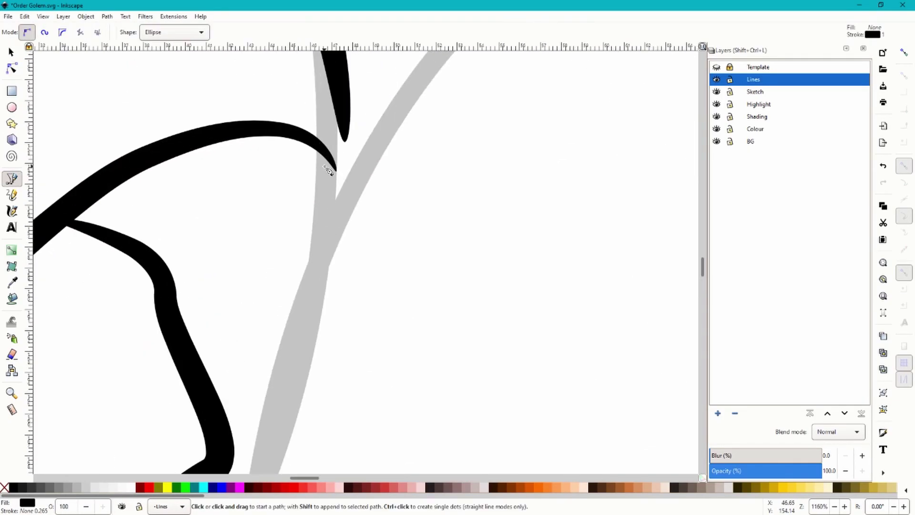
click(329, 171)
scroll(319, 190, down, 6)
scroll(190, 239, up, 4)
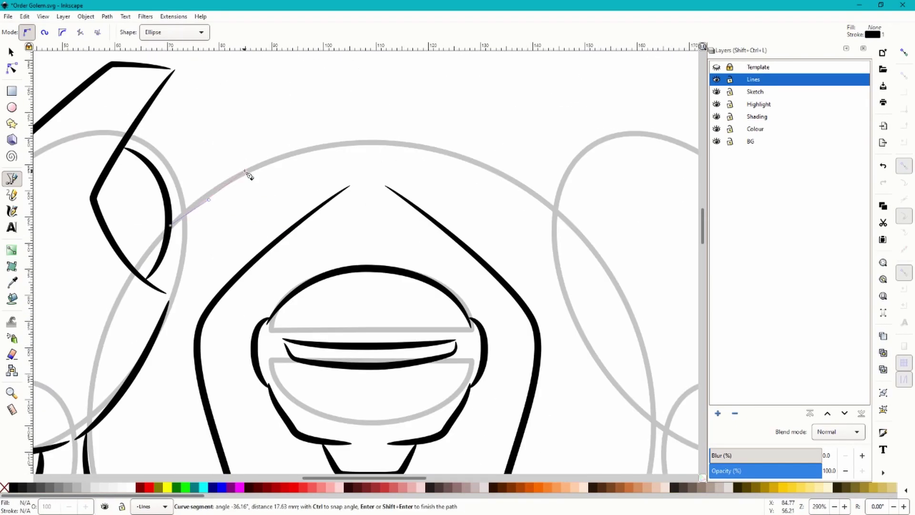
click(244, 170)
key(Return)
Draw the left hip joint curves and the pointed armour outline of the left thigh.
scroll(368, 167, down, 3)
click(388, 296)
click(313, 132)
key(Return)
scroll(341, 253, down, 2)
scroll(323, 195, down, 3)
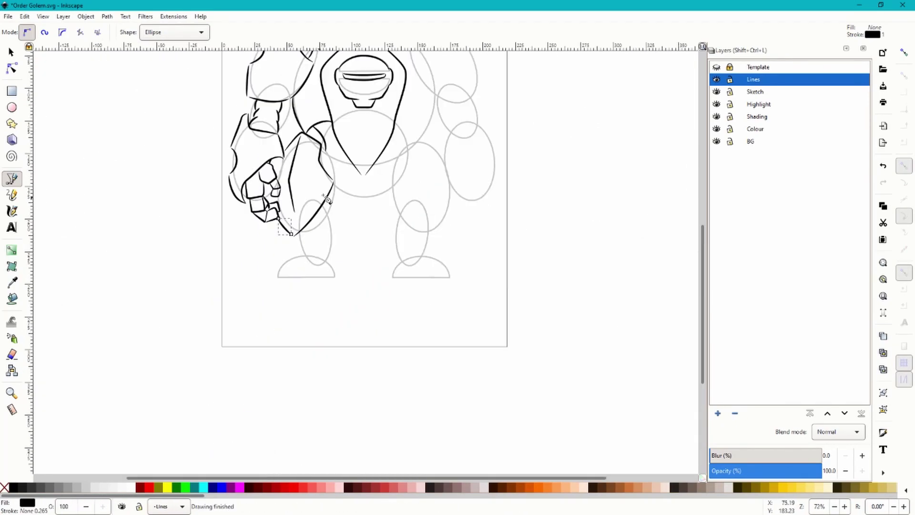
Draw the left lower-leg edges and the triangular foot outline.
scroll(322, 260, up, 5)
click(80, 355)
click(147, 378)
click(341, 356)
scroll(149, 321, up, 1)
click(131, 286)
click(278, 187)
key(Return)
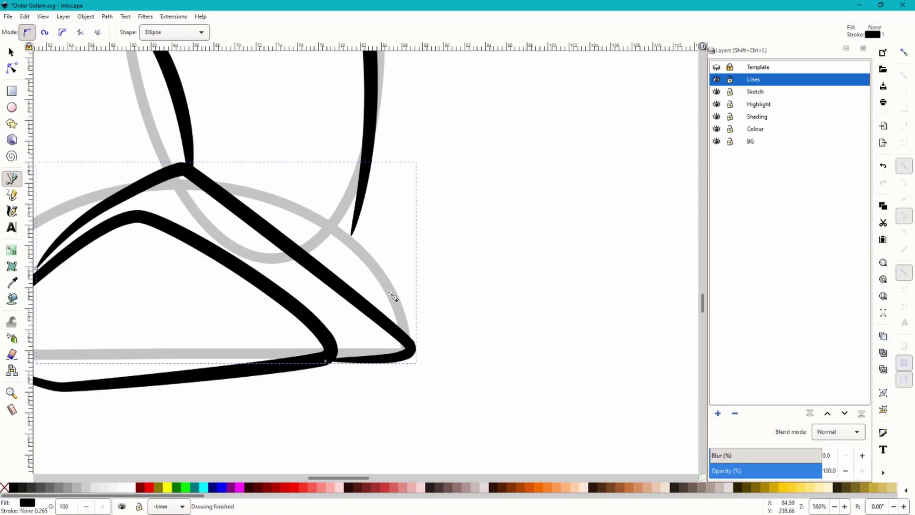
Remove the outer foot outline and draw a small cylindrical ankle piece beside the inner end of the left foot.
key(ctrl+z)
scroll(293, 256, up, 1)
click(492, 385)
scroll(269, 453, down, 2)
click(231, 317)
key(Delete)
key(b)
key(Escape)
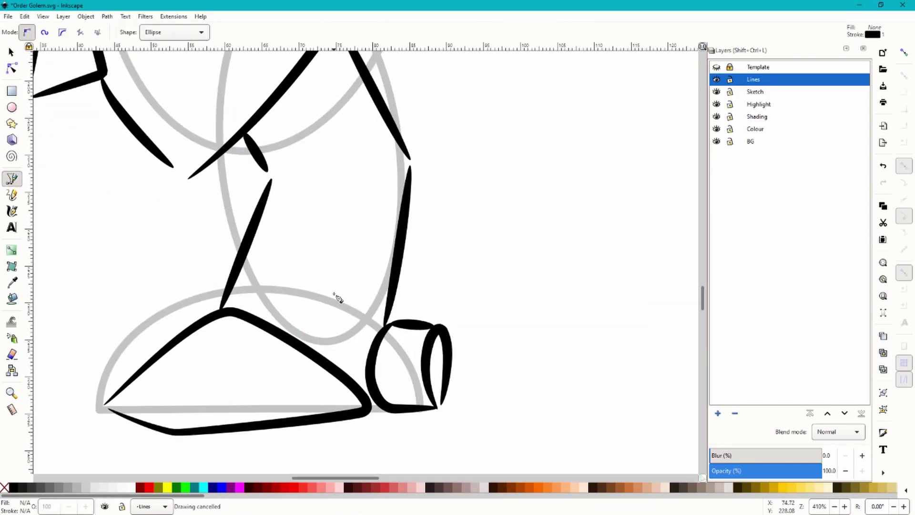
Add a middle line down the left lower leg from the thigh to the foot.
scroll(337, 298, down, 1)
key(n)
scroll(336, 298, down, 3)
scroll(349, 200, up, 4)
scroll(349, 199, down, 4)
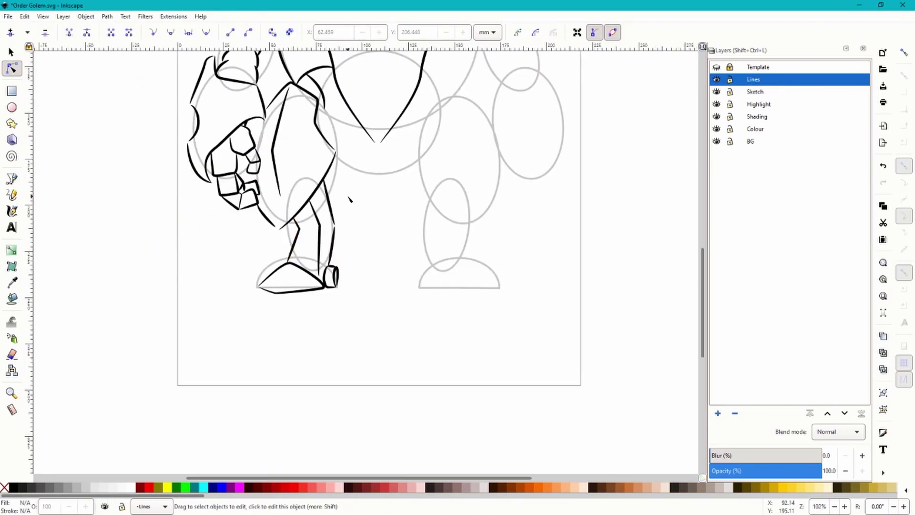
scroll(349, 199, up, 5)
scroll(355, 286, down, 5)
scroll(347, 316, up, 2)
Draw the curved pelvis line below the torso, following the lower guide circle between both thighs.
key(b)
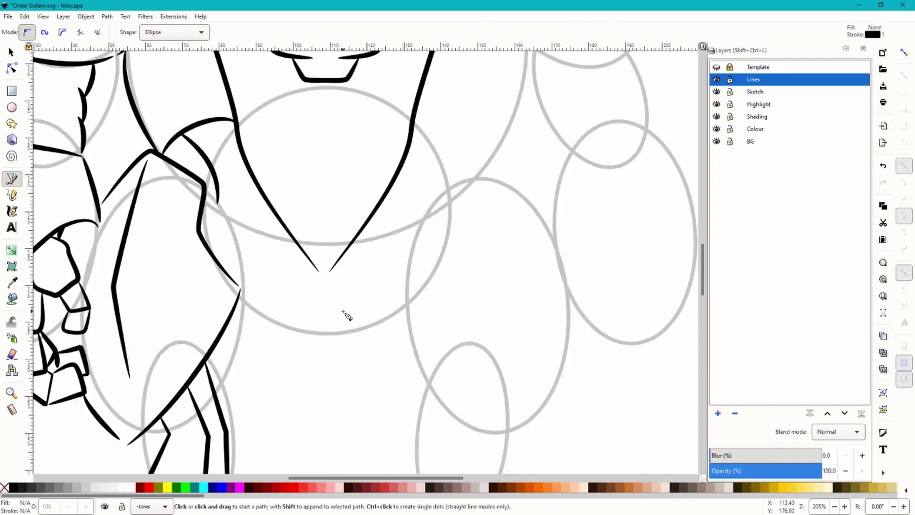
click(242, 298)
click(408, 305)
scroll(403, 157, down, 2)
scroll(370, 239, up, 3)
Draw a vertical line down the centre of the chest plate from below the chin to its lower tip.
scroll(478, 276, up, 3)
click(368, 170)
key(Return)
scroll(329, 371, down, 3)
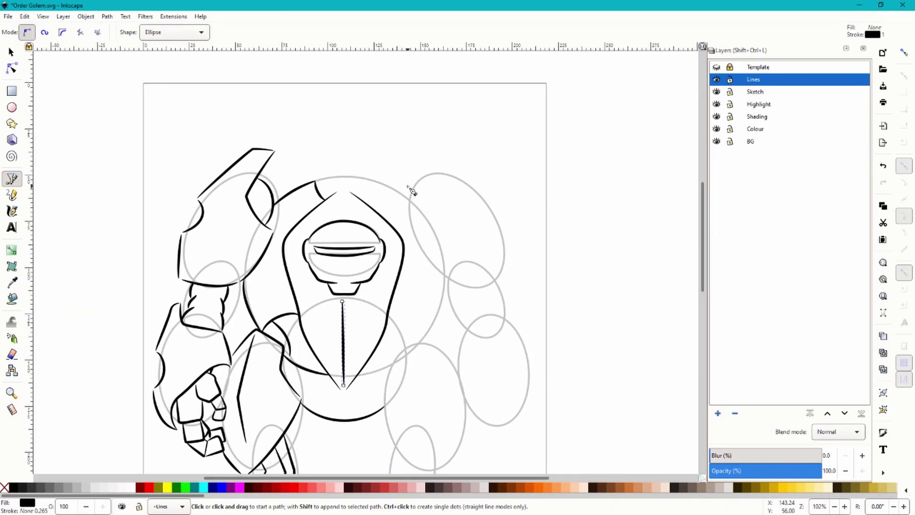
Add a short stroke between the inner finger segments of the left hand and adjust its nodes.
scroll(212, 453, up, 4)
click(232, 307)
click(231, 328)
key(Return)
key(n)
click(254, 318)
drag(548, 285, 553, 292)
click(273, 192)
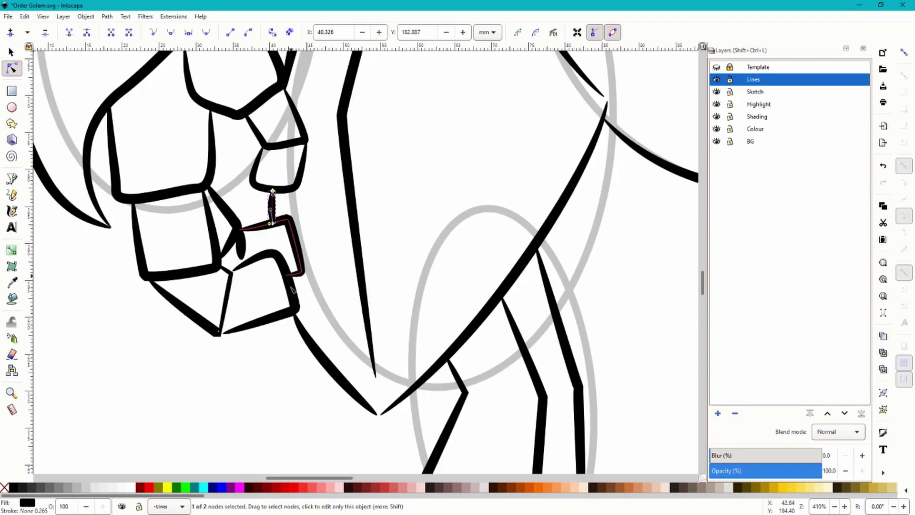
Hide the Sketch layer.
scroll(292, 290, down, 5)
click(716, 92)
key(s)
Duplicate all strokes except the head and chest plate, flip the copies horizontally, and align them as the right half of the body.
scroll(302, 148, up, 1)
key(ctrl+a)
shift+click(295, 210)
scroll(326, 210, down, 1)
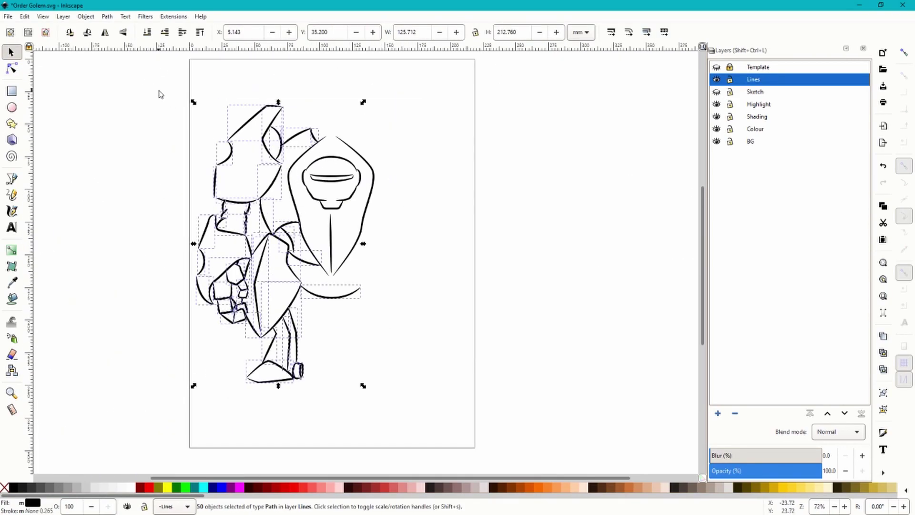
key(ctrl+d)
click(105, 32)
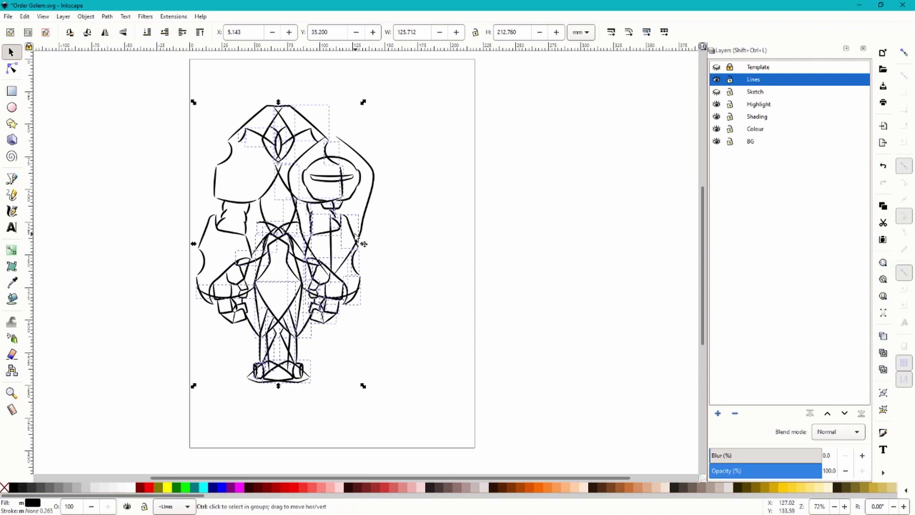
drag(364, 242, 470, 244)
click(508, 196)
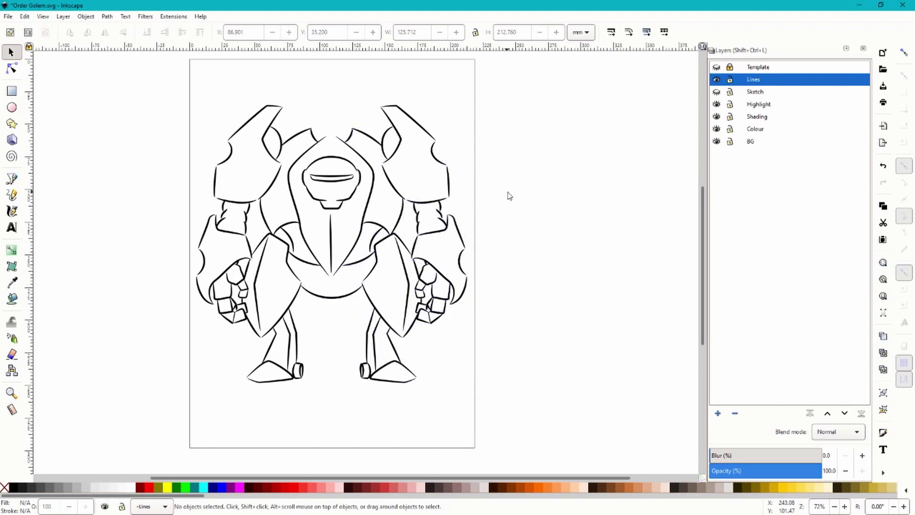
scroll(506, 138, down, 2)
scroll(443, 194, up, 2)
scroll(443, 228, down, 2)
scroll(442, 176, up, 1)
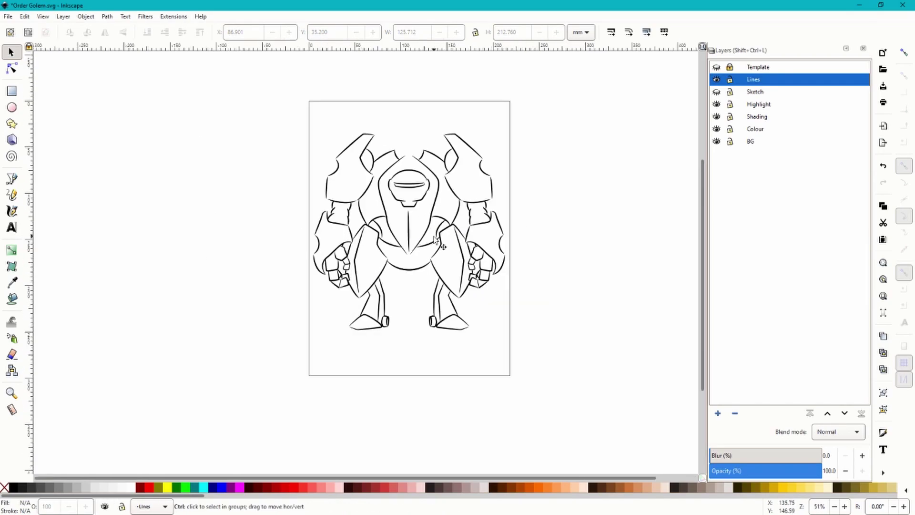
scroll(435, 187, up, 1)
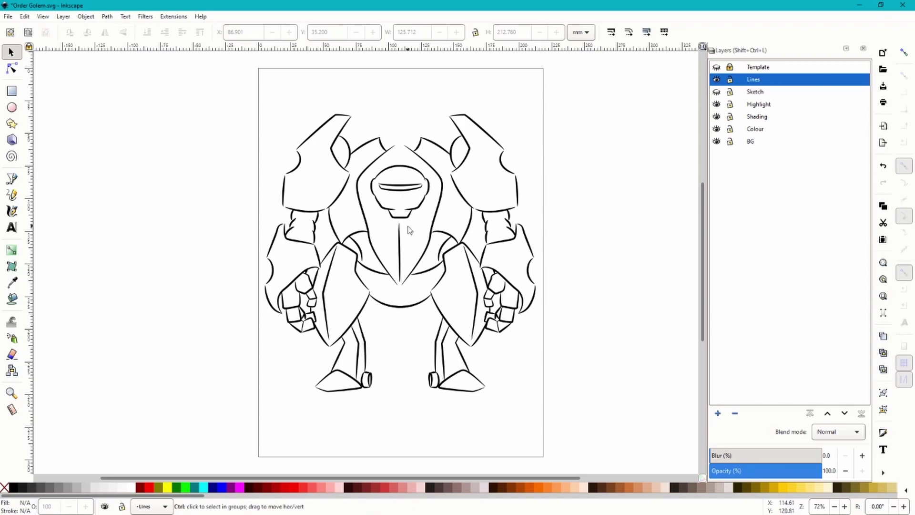
scroll(406, 225, up, 2)
scroll(360, 208, down, 1)
Draw a curved crease stroke on the left foot from near its lower edge up to its peak.
key(b)
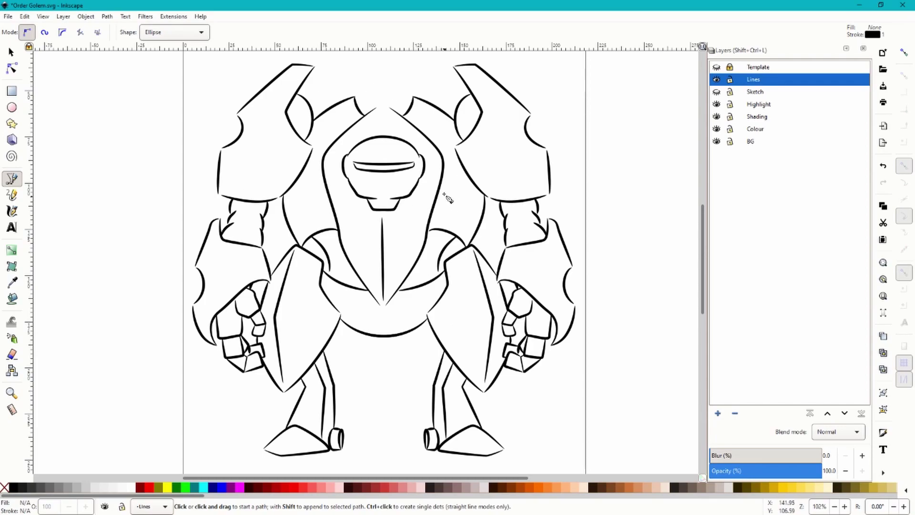
scroll(400, 316, down, 1)
scroll(304, 412, up, 5)
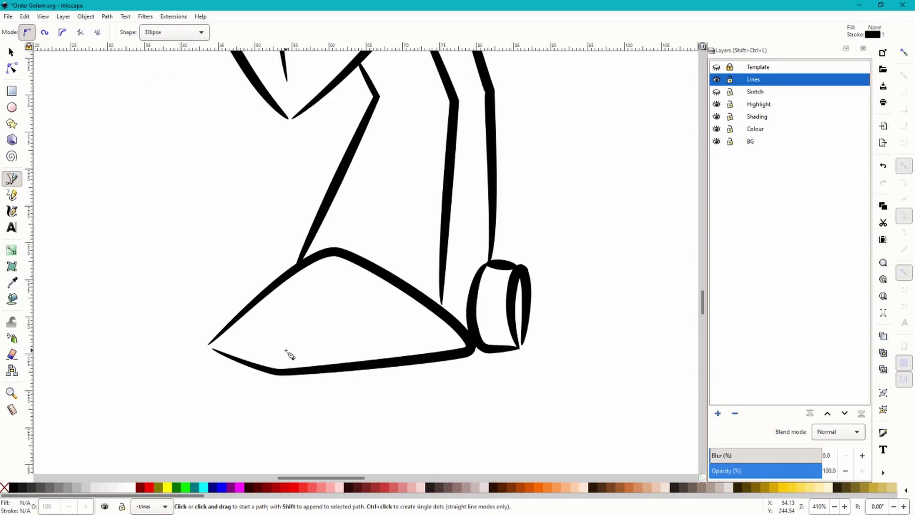
click(285, 355)
drag(321, 272, 341, 251)
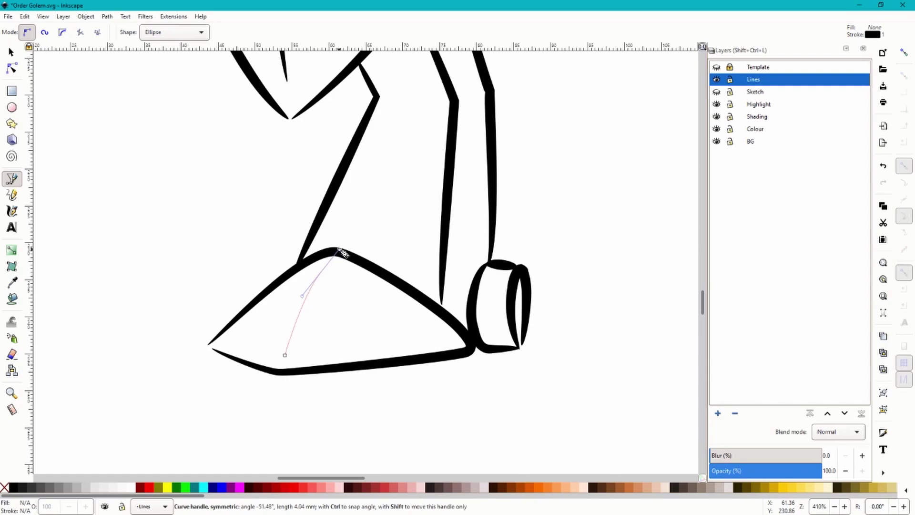
key(Return)
scroll(358, 305, down, 7)
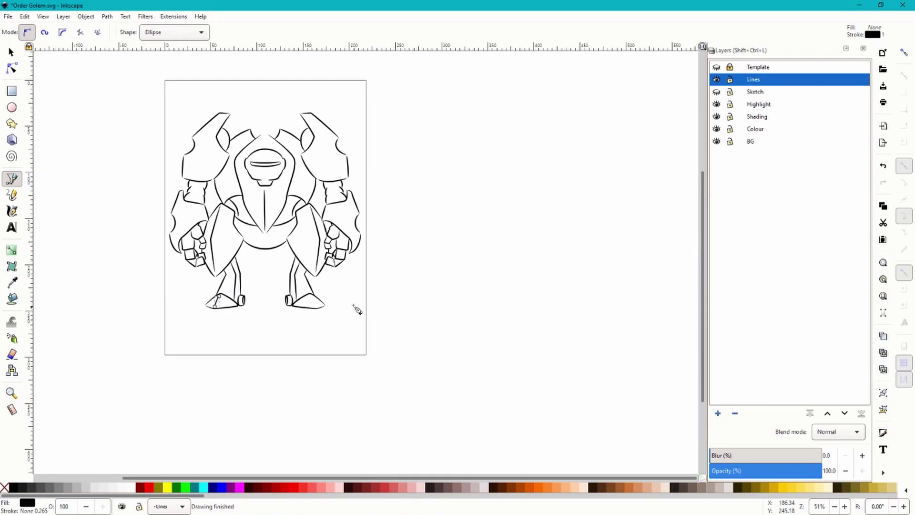
Draw a matching curved crease stroke on the right foot from near its lower edge up to its peak.
scroll(238, 296, up, 9)
click(302, 339)
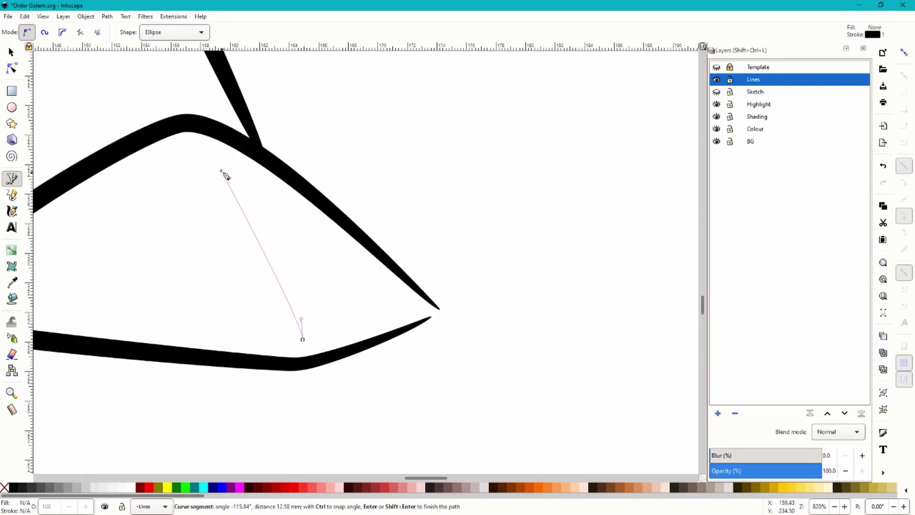
click(204, 155)
key(Return)
scroll(368, 285, down, 7)
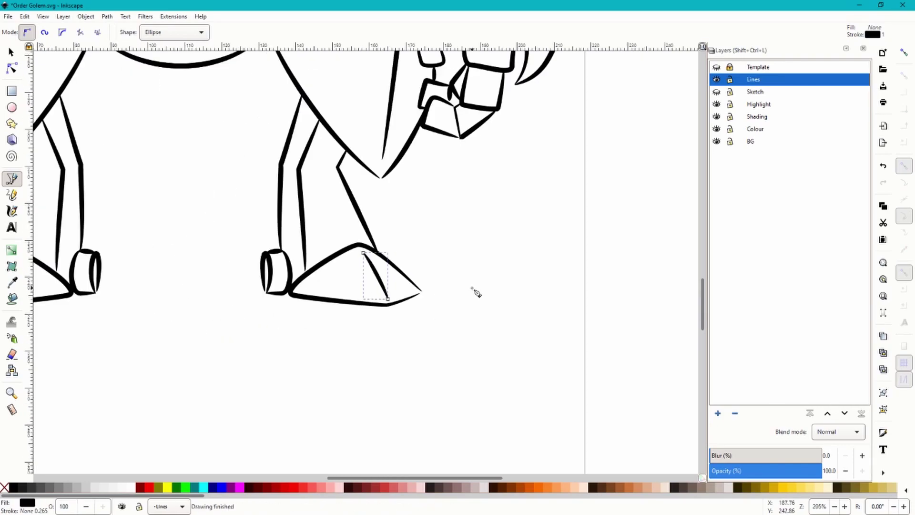
scroll(533, 375, up, 2)
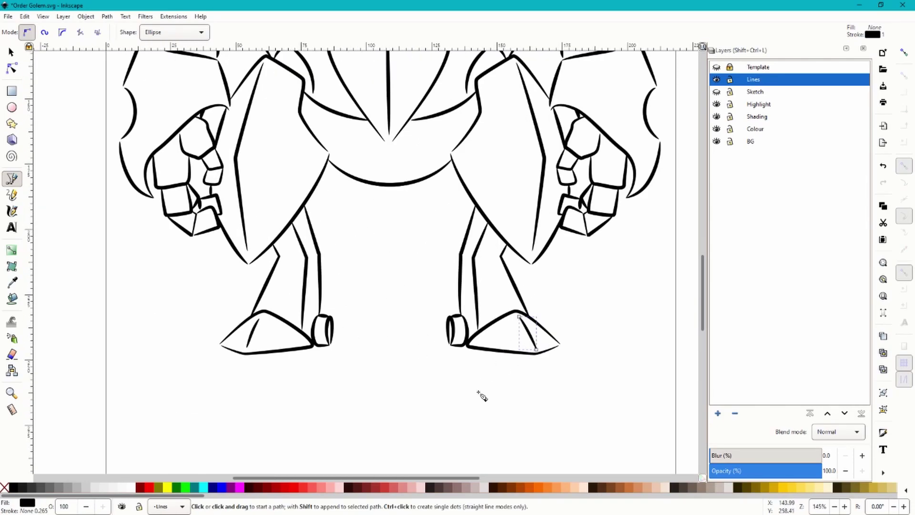
Adjust the end nodes of the chest plate outline so its two halves meet at the upper and lower points.
scroll(482, 396, down, 2)
key(n)
key(5)
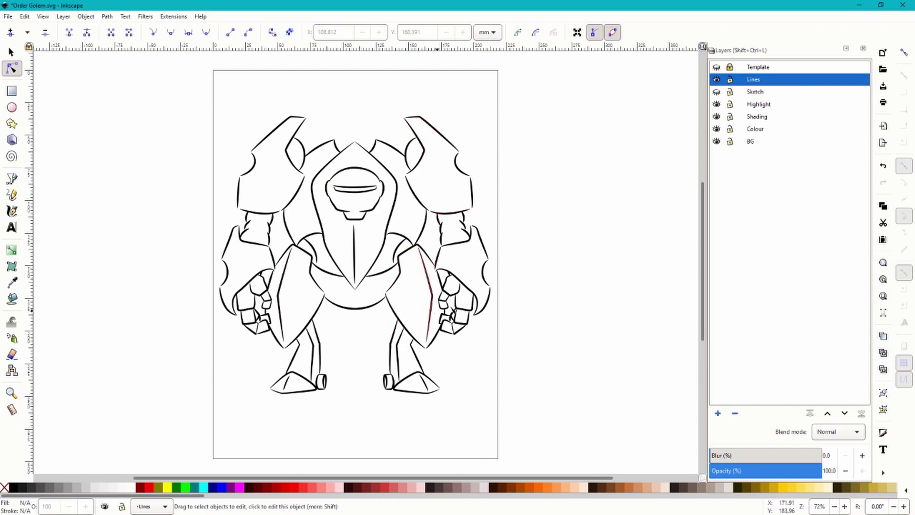
Make the Colour layer active and set the Pen tool's shape to None.
click(759, 131)
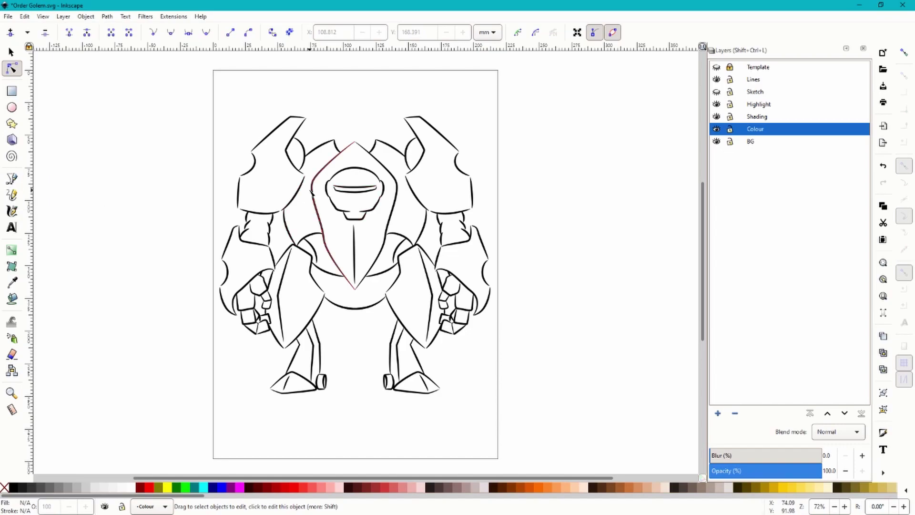
click(12, 180)
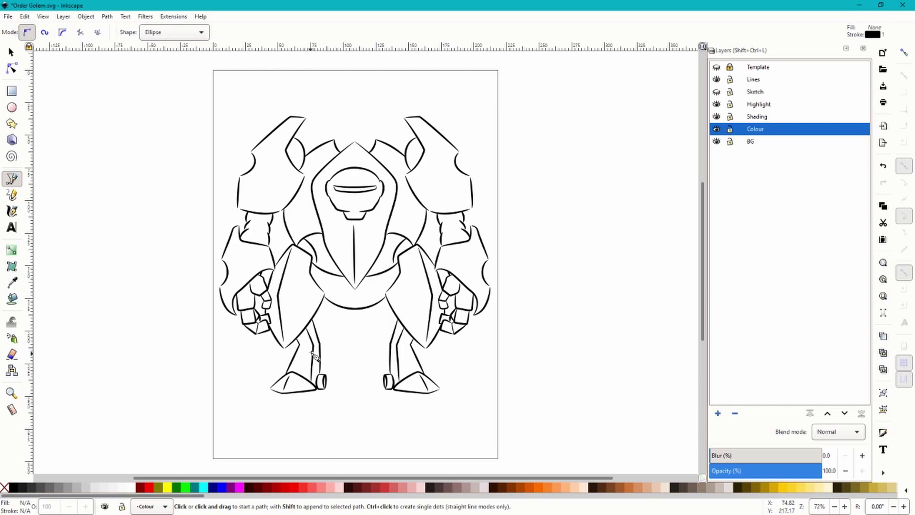
click(178, 37)
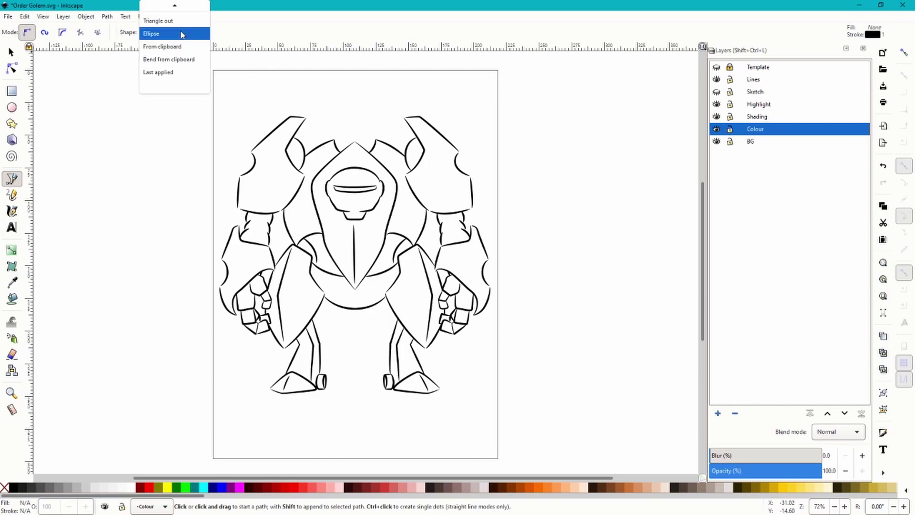
click(172, 12)
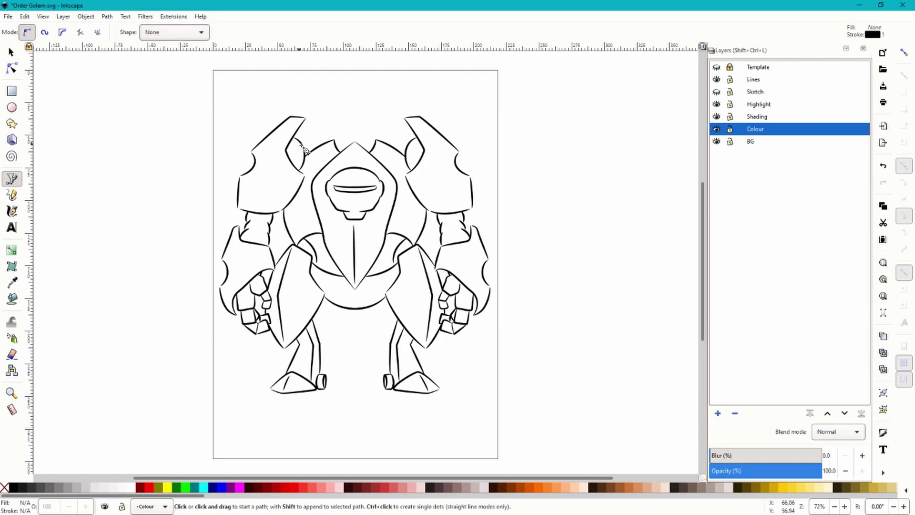
Draw a closed rounded shape about 28 by 30 mm above the head, with no stroke and a flat light grey fill (d6d6d6).
drag(350, 95, 324, 108)
mouse_move(362, 127)
mouse_down()
mouse_move(380, 110)
mouse_move(331, 88)
mouse_up()
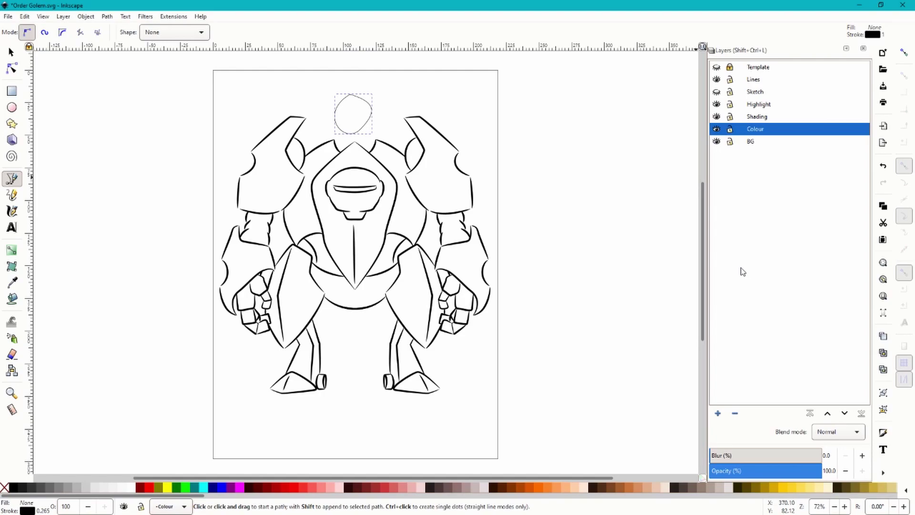
key(ctrl+shift+f)
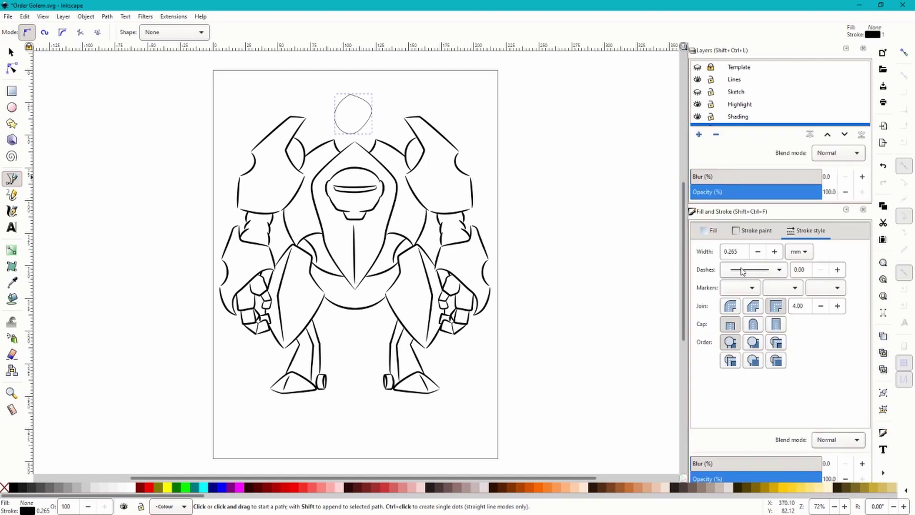
click(749, 234)
click(703, 251)
click(709, 231)
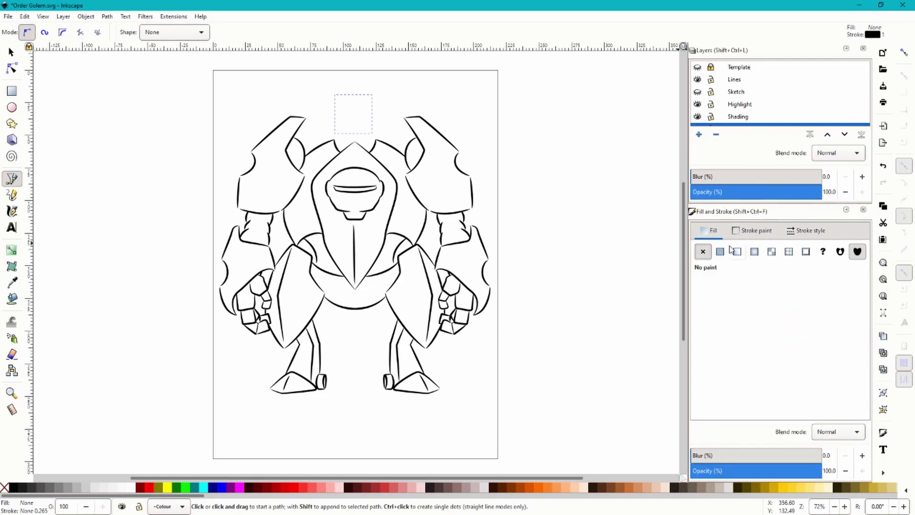
click(720, 251)
drag(779, 333, 787, 333)
Move the grey test shape above the head slightly aside and delete it.
click(11, 52)
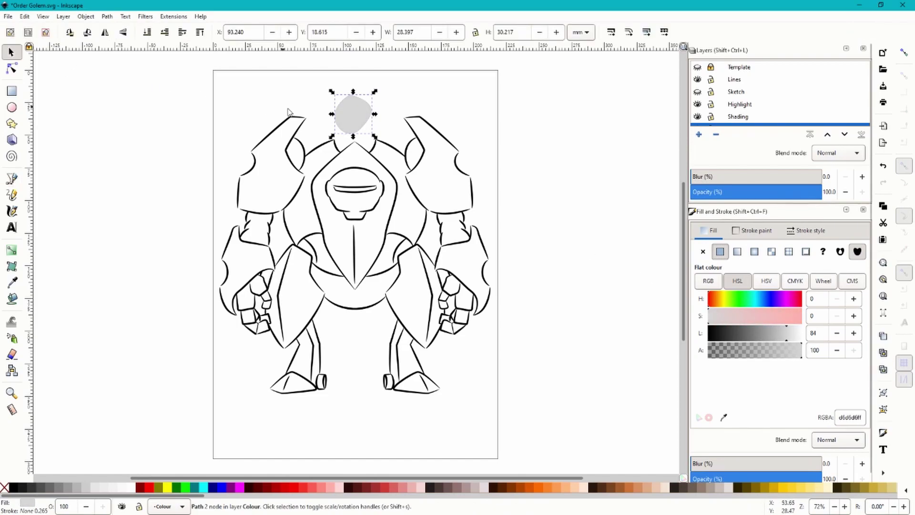
drag(357, 122, 338, 118)
key(Delete)
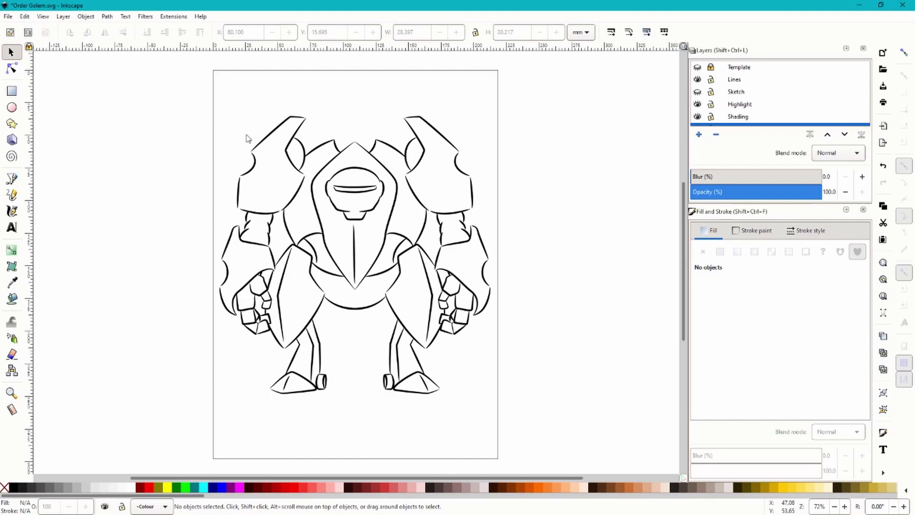
Try the paint bucket on the open area beside the right upper arm and fill the head with light grey.
click(12, 299)
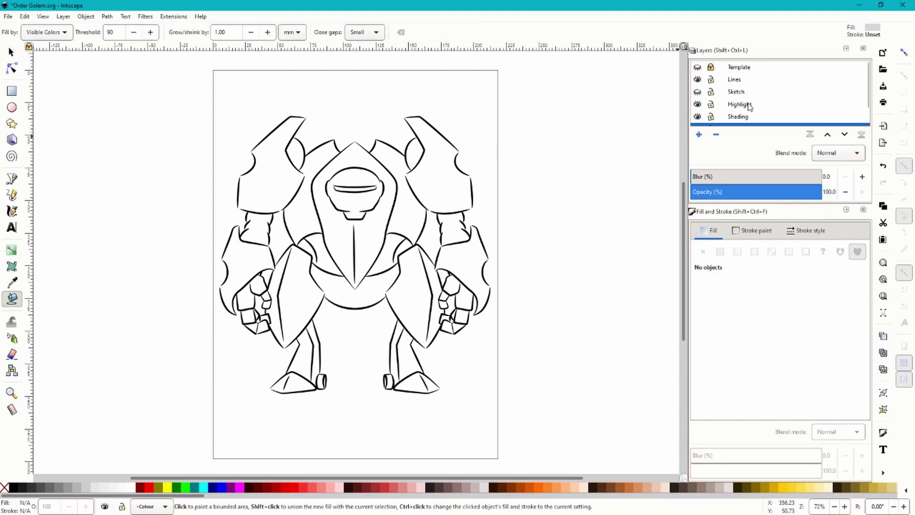
scroll(749, 105, down, 1)
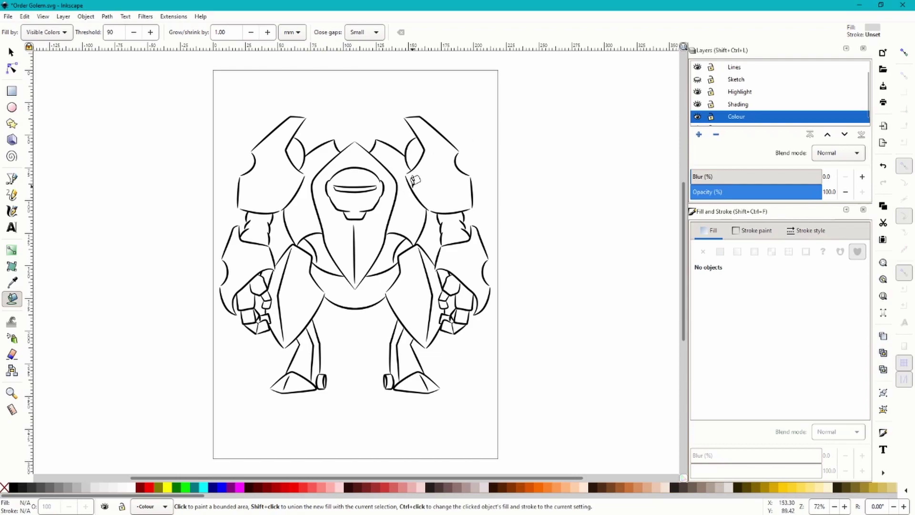
click(411, 192)
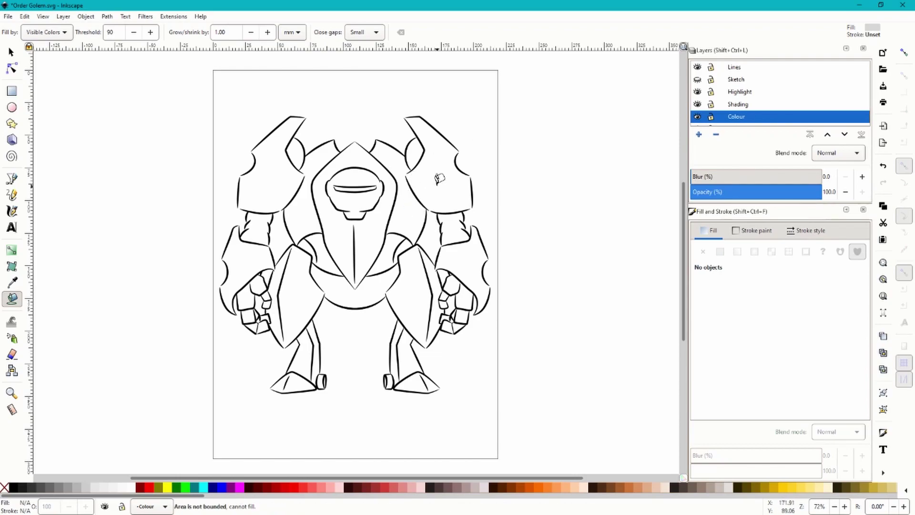
click(366, 203)
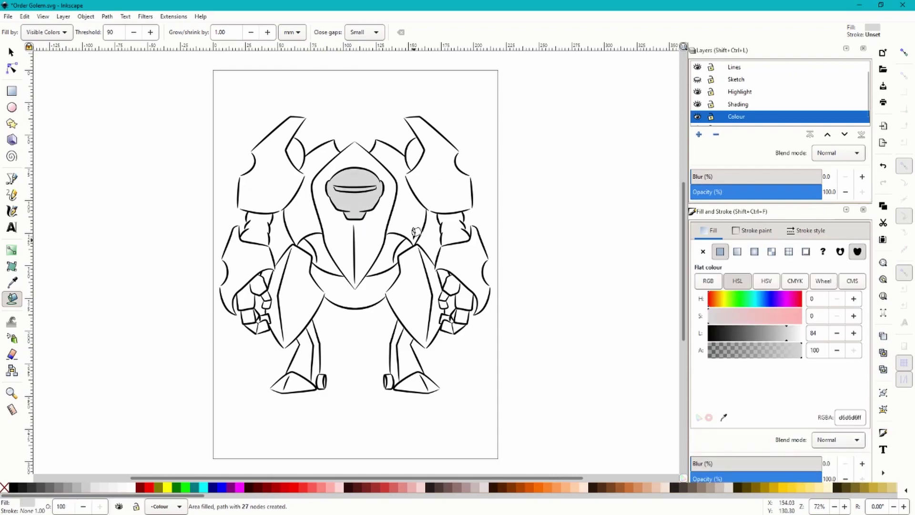
Check the edges of the grey head fill around the jaw line and undo the fill.
scroll(379, 195, up, 7)
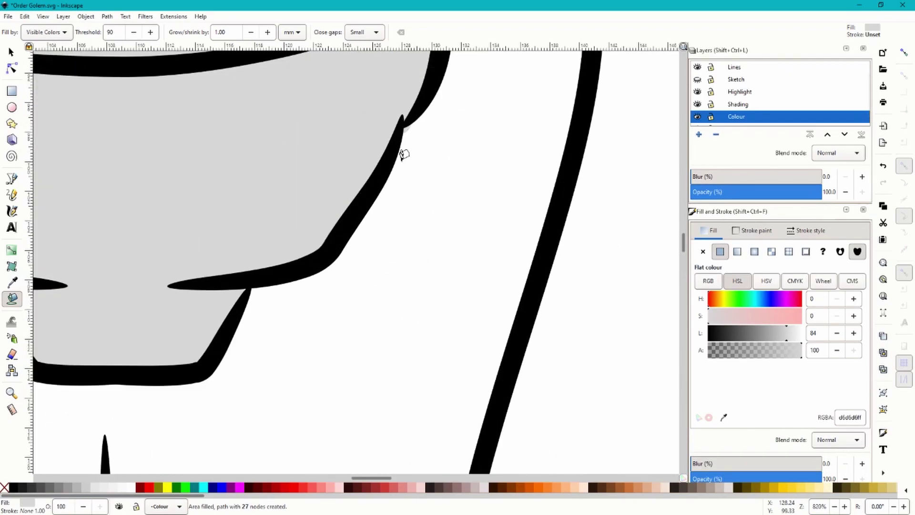
scroll(374, 273, up, 6)
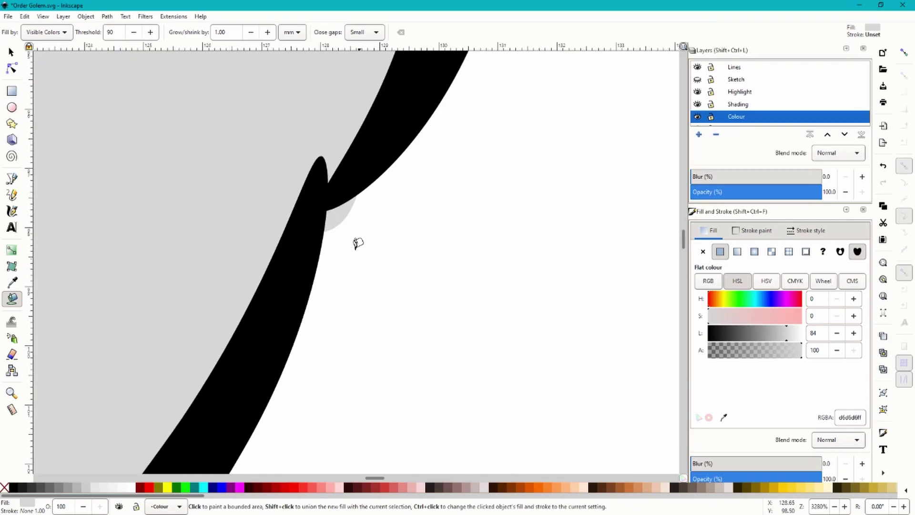
scroll(304, 210, down, 8)
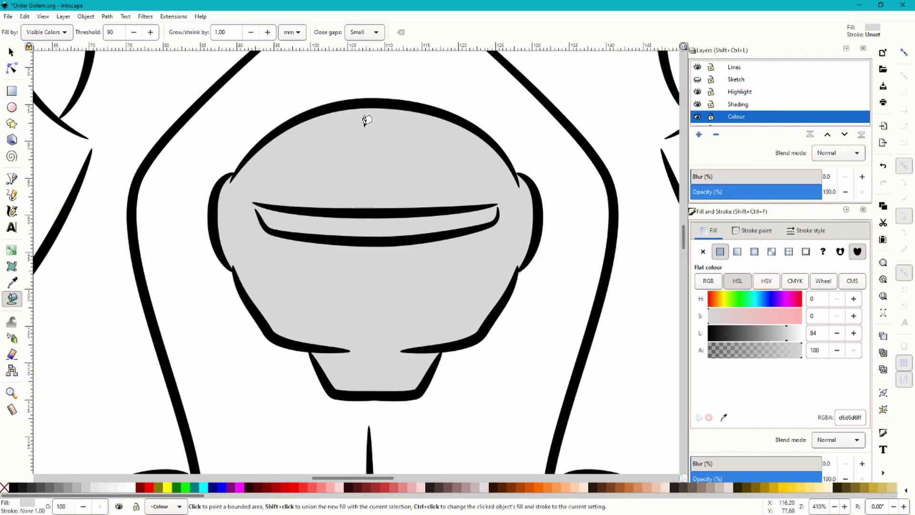
key(ctrl+z)
scroll(408, 137, down, 5)
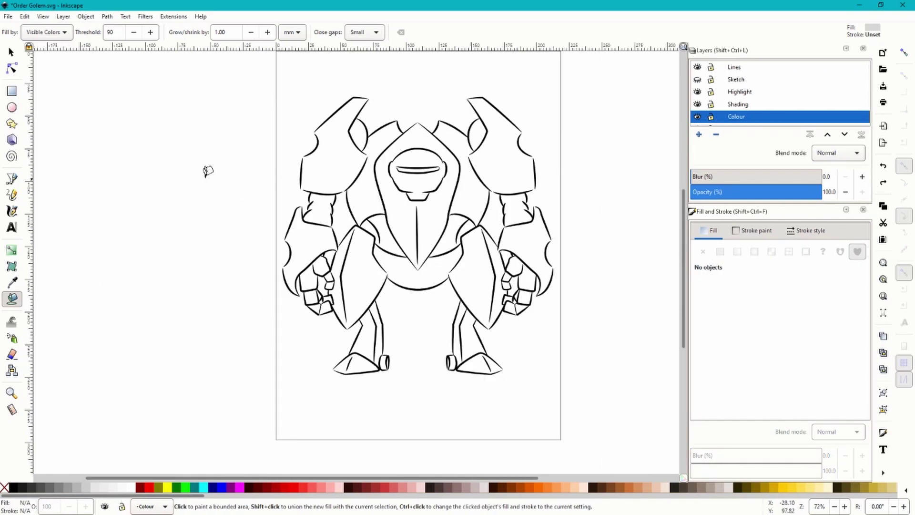
Start a colour path with the Pen tool at the left shoulder plate's lower inner corner, tracing its lower inner edge upward.
click(12, 179)
scroll(353, 133, up, 2)
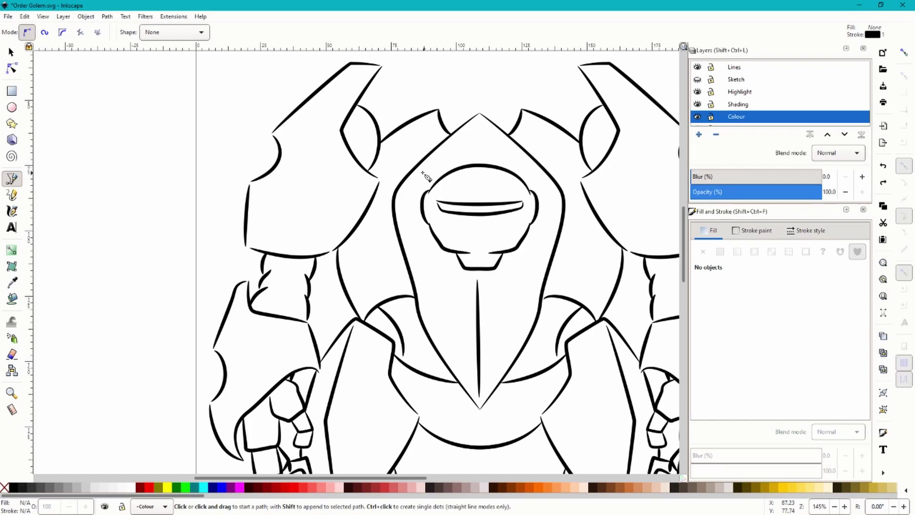
scroll(345, 202, up, 3)
click(315, 334)
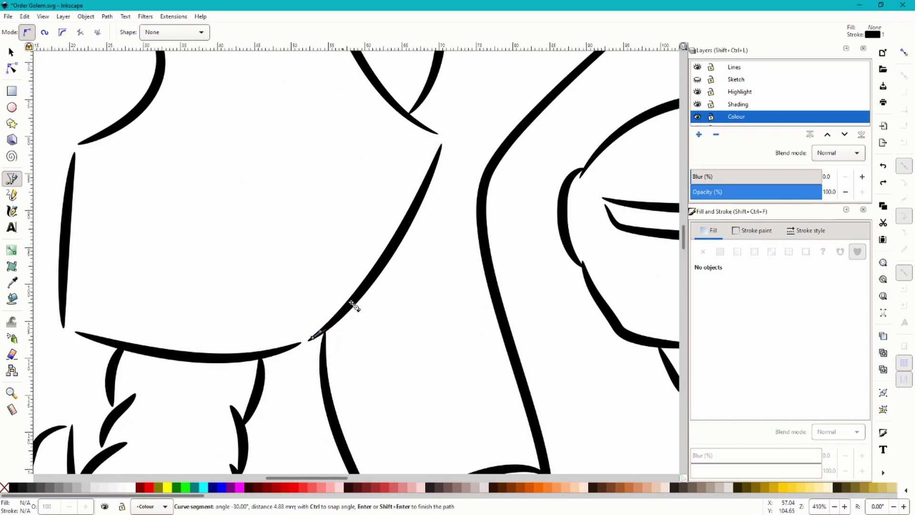
scroll(400, 234, up, 2)
mouse_move(395, 250)
mouse_down()
mouse_move(444, 177)
mouse_move(467, 117)
mouse_up()
scroll(459, 149, down, 3)
scroll(473, 113, up, 3)
scroll(437, 173, up, 2)
scroll(413, 190, down, 3)
scroll(418, 164, up, 3)
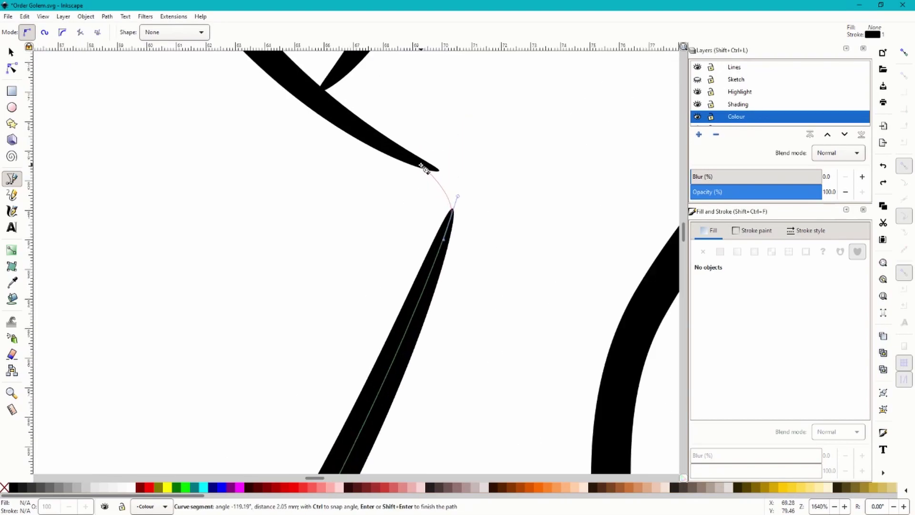
Continue the colour path across the gap and along the left shoulder plate's inner edge, around the bend and up the horn.
mouse_move(392, 154)
mouse_down()
mouse_move(374, 147)
mouse_move(423, 159)
mouse_move(322, 130)
mouse_up()
scroll(322, 130, down, 5)
scroll(330, 227, up, 4)
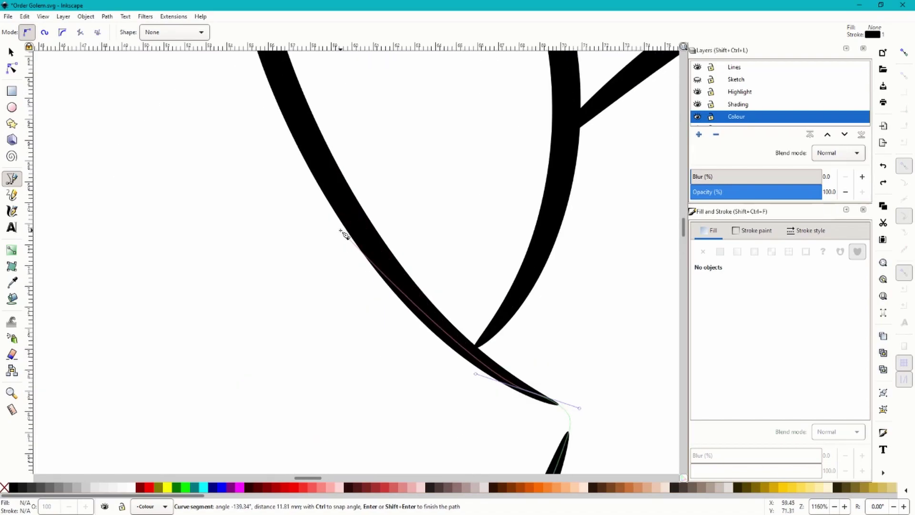
drag(339, 188, 287, 104)
scroll(356, 334, down, 3)
scroll(326, 224, up, 3)
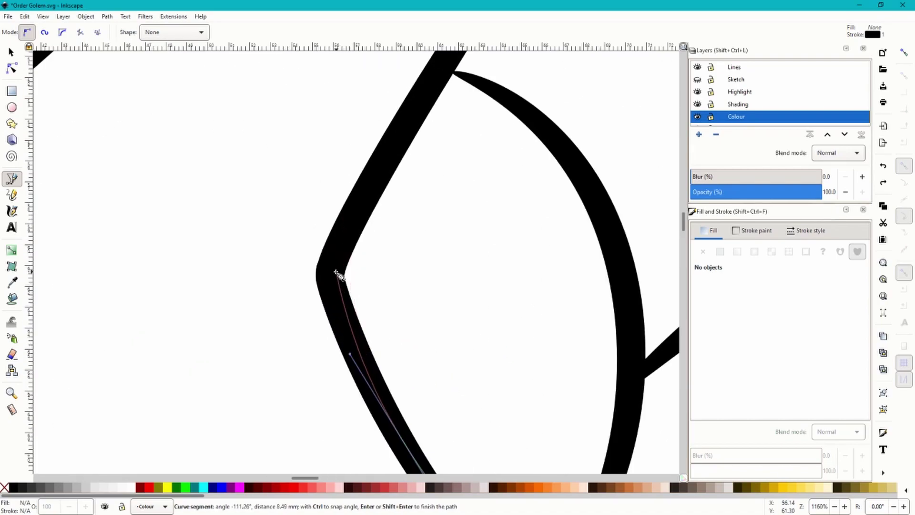
scroll(364, 333, down, 3)
scroll(324, 336, up, 2)
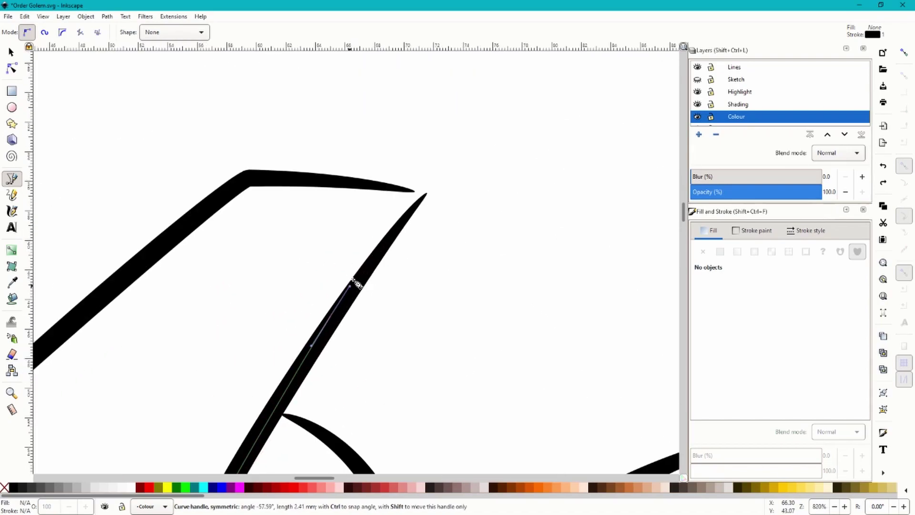
Continue the colour path to the horn tip of the left shoulder plate, along its top edge and down the outer edge.
scroll(405, 228, up, 2)
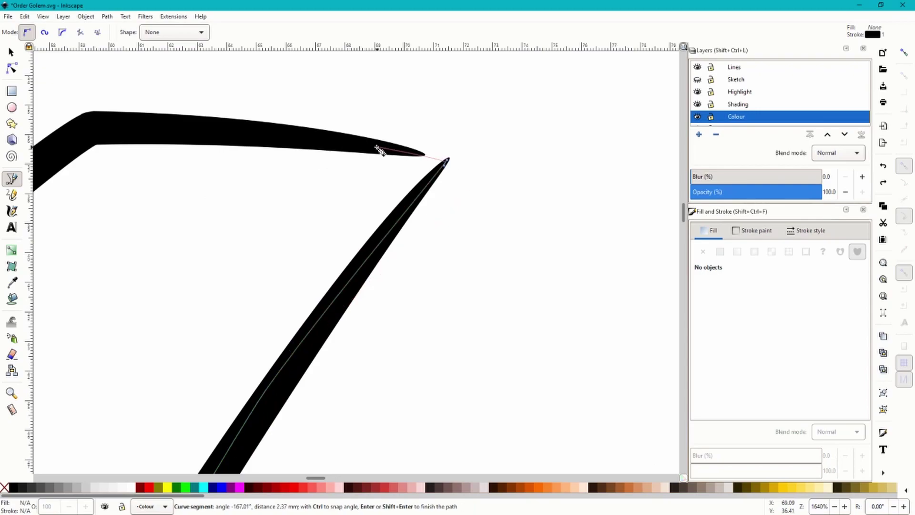
scroll(359, 147, down, 3)
scroll(343, 137, up, 3)
drag(341, 134, 288, 140)
scroll(422, 130, down, 4)
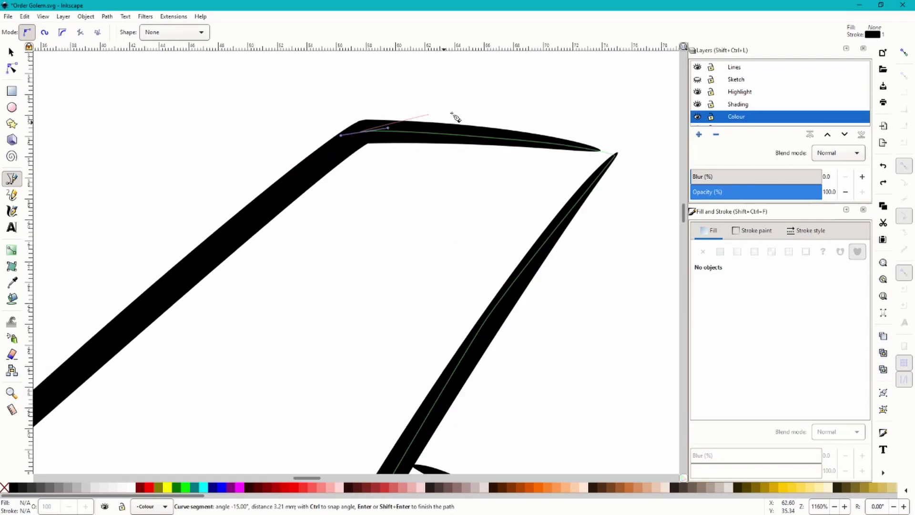
scroll(289, 207, up, 2)
drag(268, 269, 241, 294)
scroll(305, 262, up, 3)
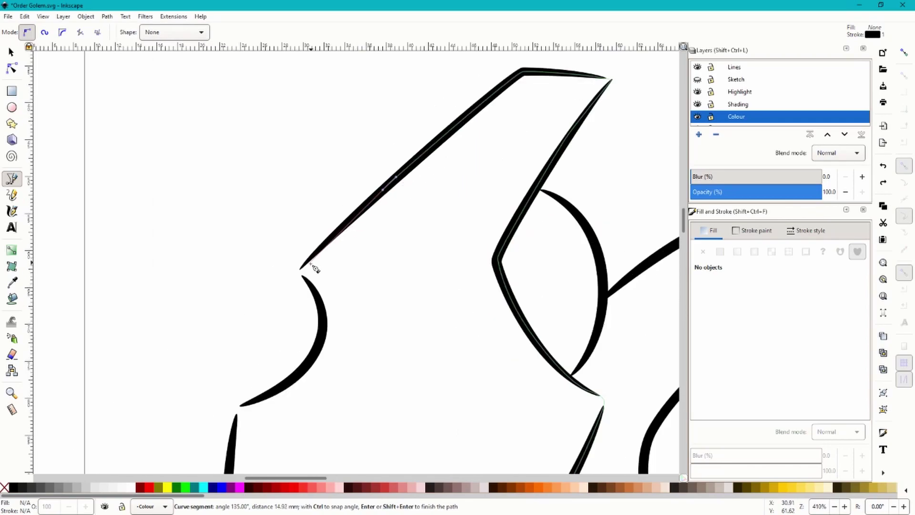
Carry the colour path across the gap below the horn's outer edge and along the curved notch of the left shoulder plate.
mouse_move(286, 254)
mouse_down()
mouse_move(246, 279)
mouse_move(252, 285)
mouse_up()
key(BackSpace)
drag(263, 334, 306, 381)
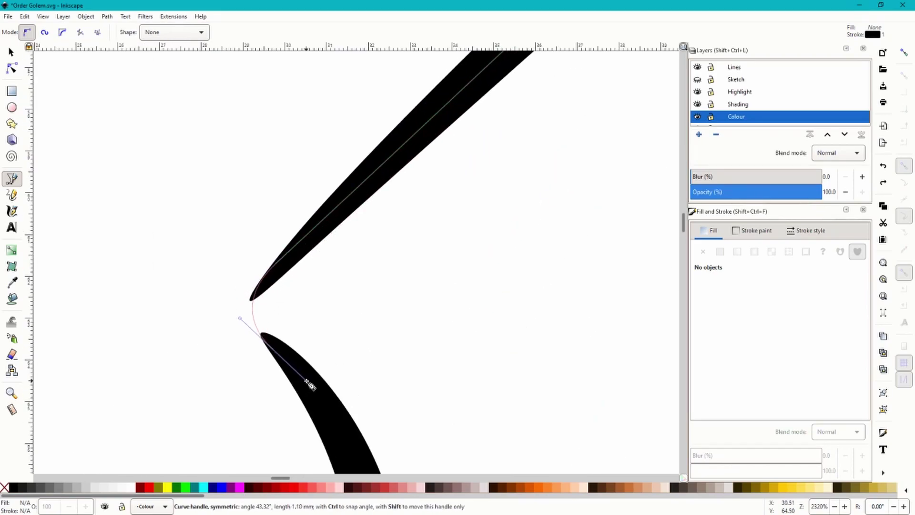
scroll(372, 253, down, 1)
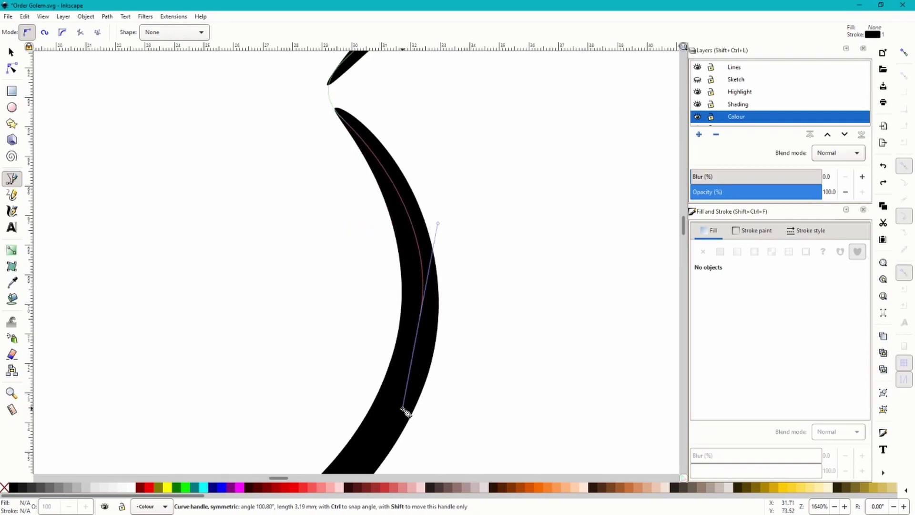
scroll(409, 405, down, 3)
scroll(408, 249, up, 3)
mouse_move(381, 239)
mouse_down()
mouse_move(225, 321)
mouse_move(200, 384)
mouse_move(200, 421)
mouse_up()
scroll(337, 149, down, 4)
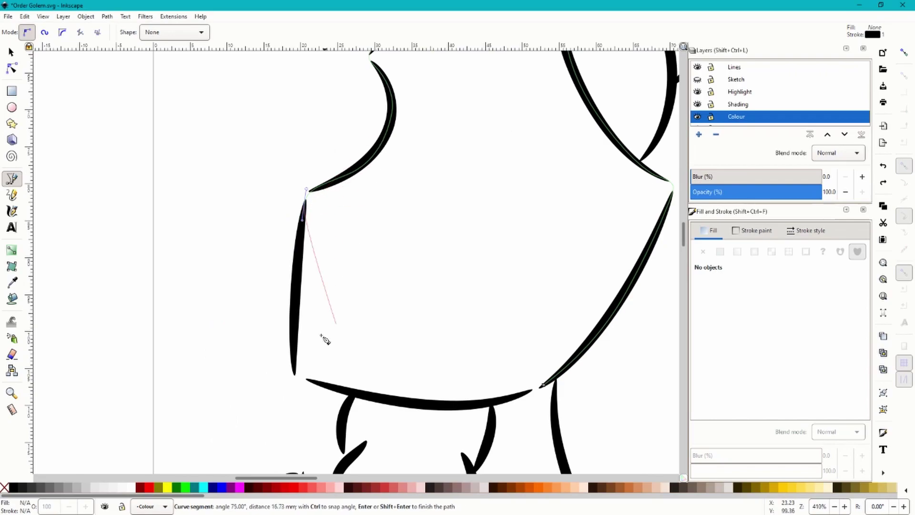
Trace the colour path down the plate's outer side, around the lower outer corner and onto the bottom edge.
scroll(318, 330, up, 2)
drag(270, 329, 269, 374)
scroll(328, 267, down, 3)
scroll(316, 341, up, 6)
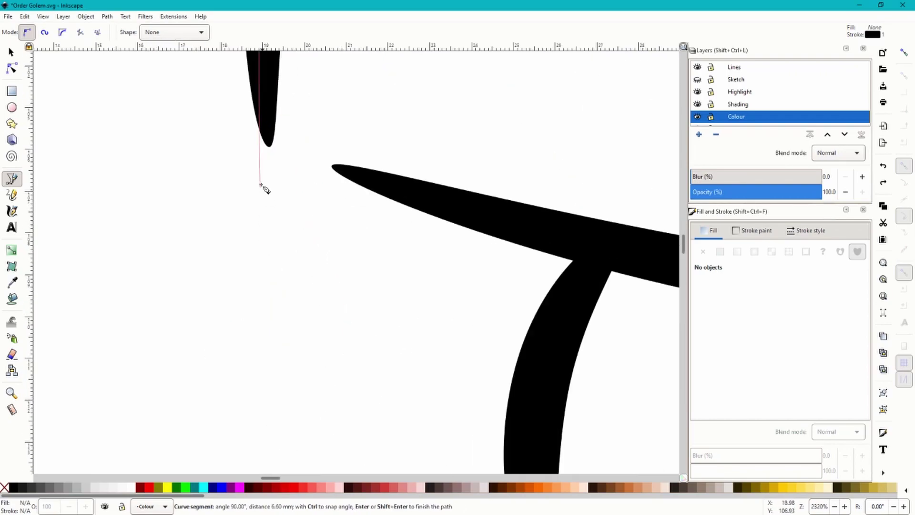
drag(269, 144, 275, 151)
drag(406, 188, 426, 195)
scroll(86, 199, down, 4)
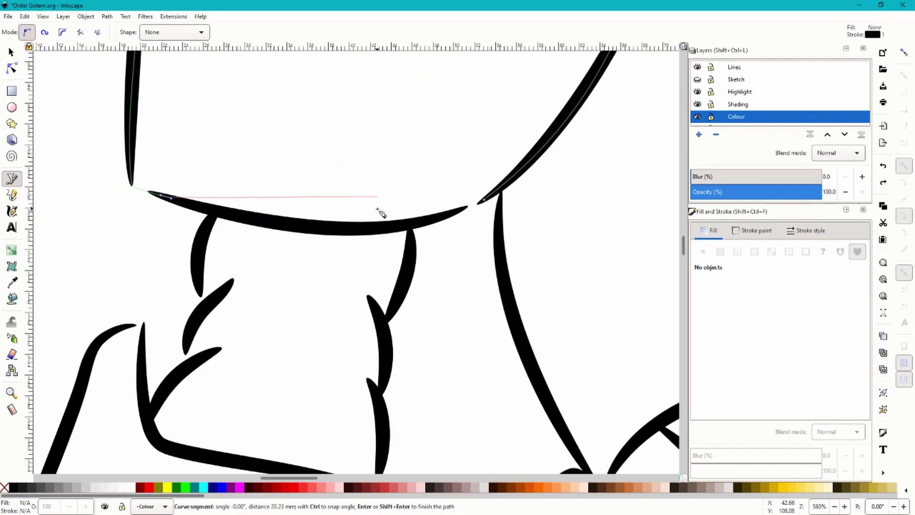
Trace the colour path along the plate's curved bottom edge and close it at its starting node.
scroll(379, 209, up, 3)
drag(310, 269, 469, 267)
scroll(312, 250, down, 4)
scroll(360, 249, up, 4)
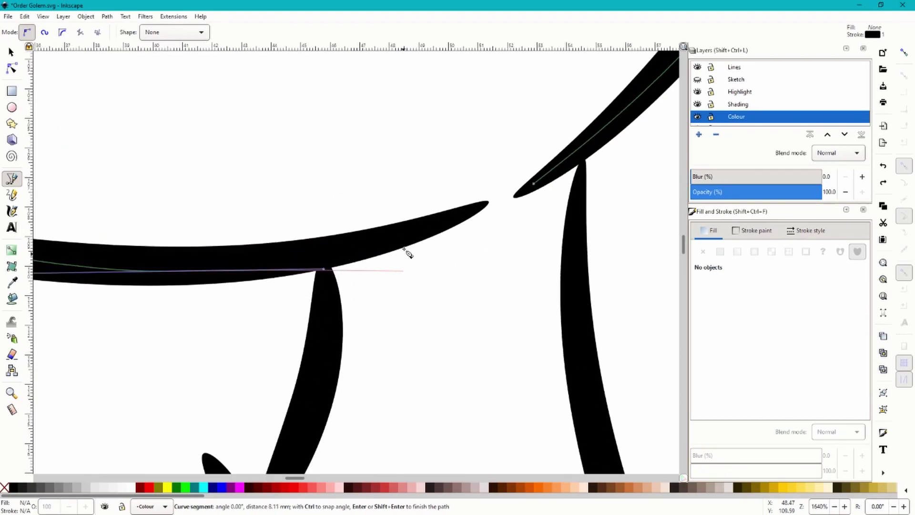
mouse_move(402, 236)
mouse_down()
mouse_move(454, 216)
mouse_move(436, 179)
mouse_move(468, 241)
mouse_move(388, 262)
mouse_move(455, 196)
mouse_move(477, 417)
mouse_move(486, 395)
mouse_up()
key(BackSpace)
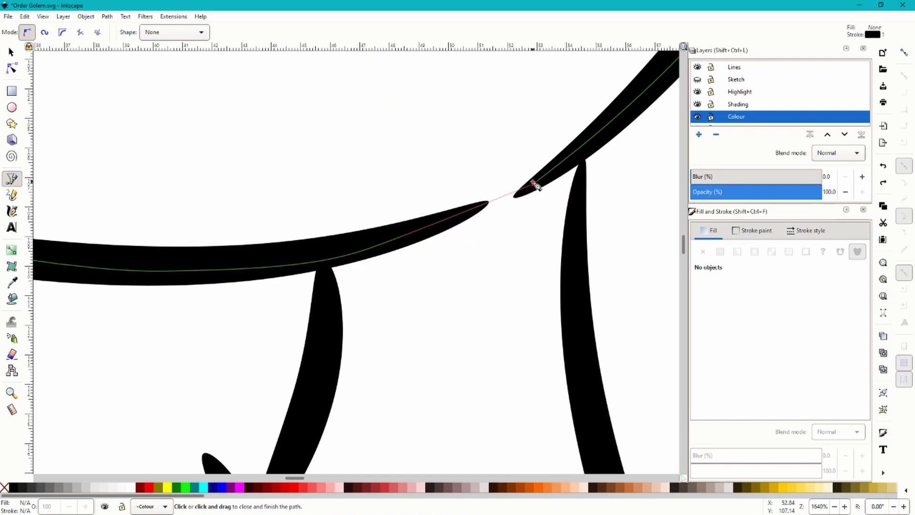
drag(537, 185, 548, 167)
scroll(394, 253, down, 7)
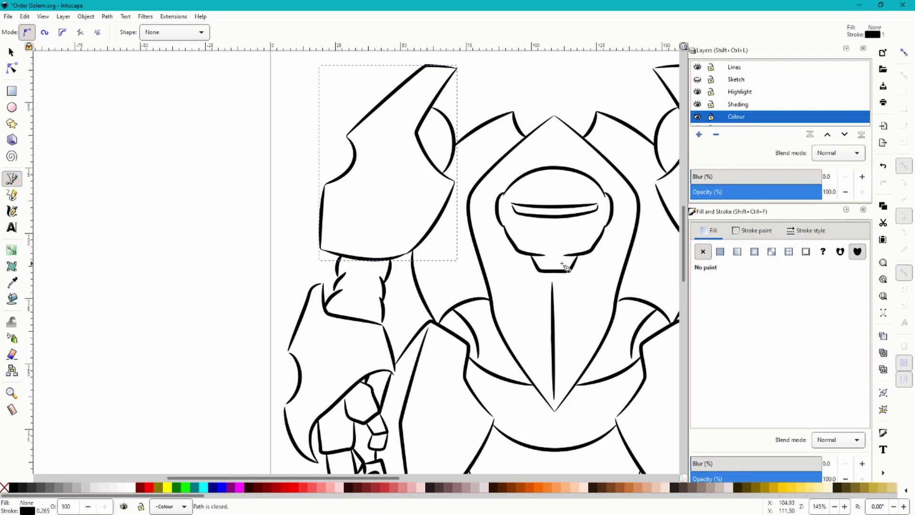
Give the closed left shoulder plate shape a flat fill and remove its stroke.
click(720, 253)
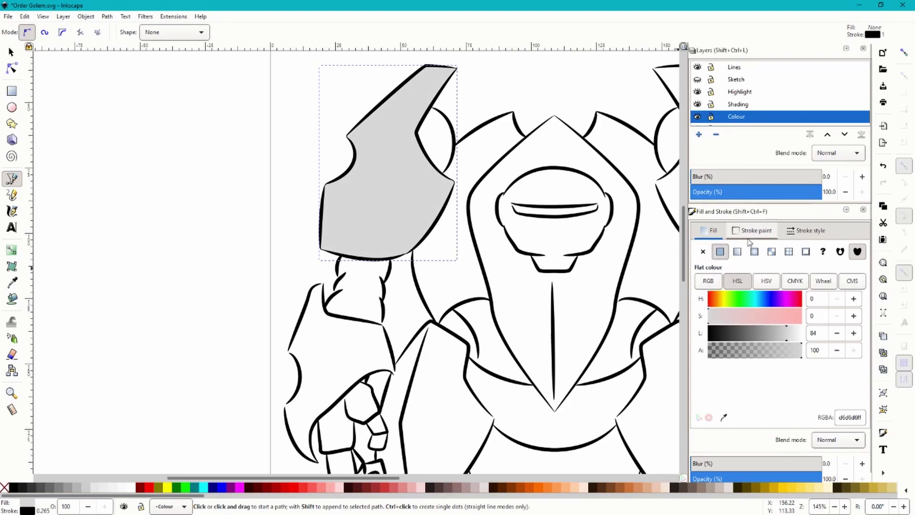
click(702, 252)
click(709, 230)
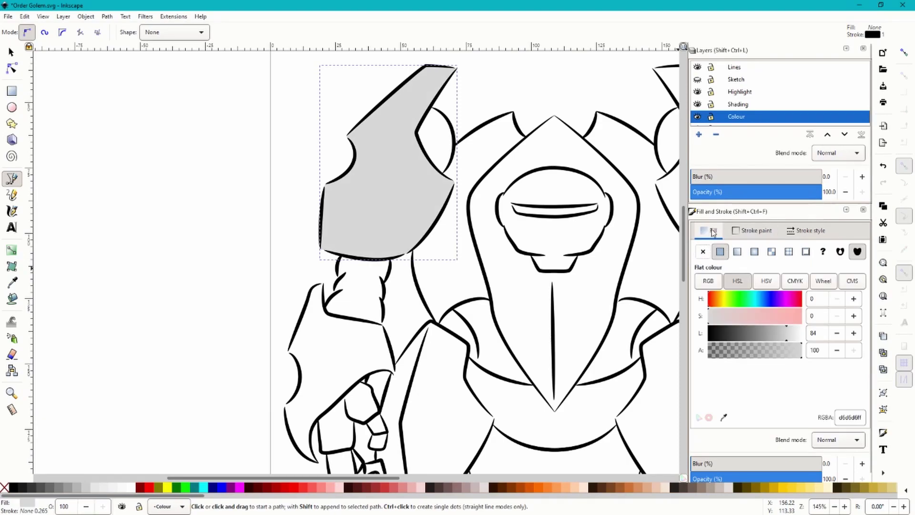
Tint the left shoulder plate's fill a light warm grey with hue 60 and saturation 11.
scroll(649, 299, down, 2)
mouse_move(769, 336)
mouse_down()
mouse_move(759, 338)
mouse_move(777, 338)
mouse_up()
click(722, 306)
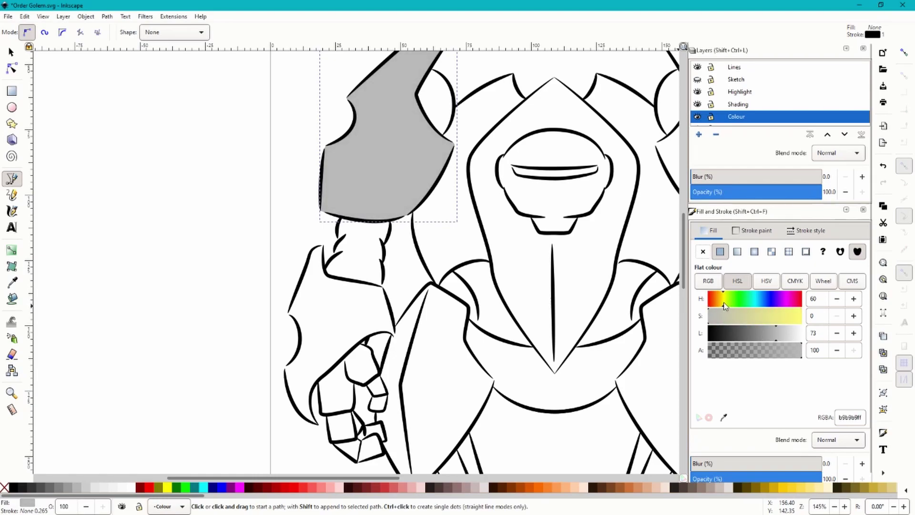
click(739, 320)
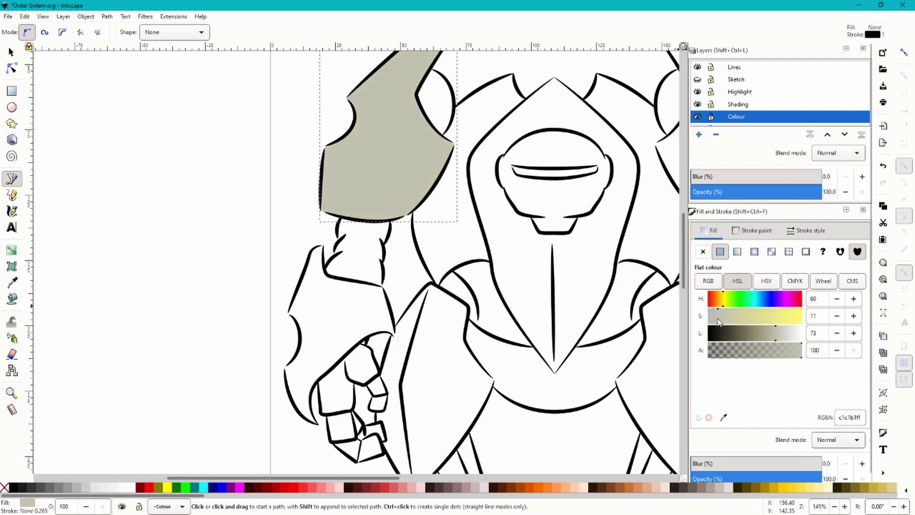
drag(773, 340, 784, 341)
drag(444, 120, 338, 176)
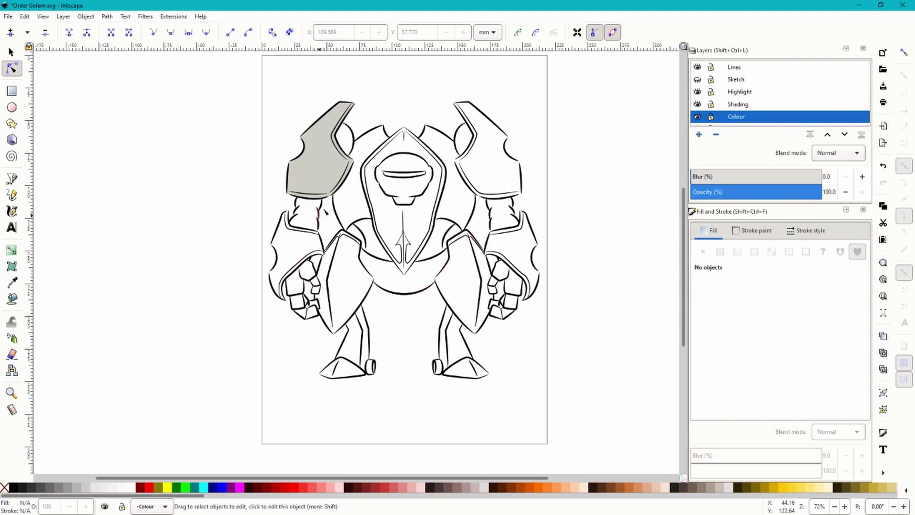
Activate the Pen tool and set its stroke shape to None for tracing colour shapes.
click(12, 178)
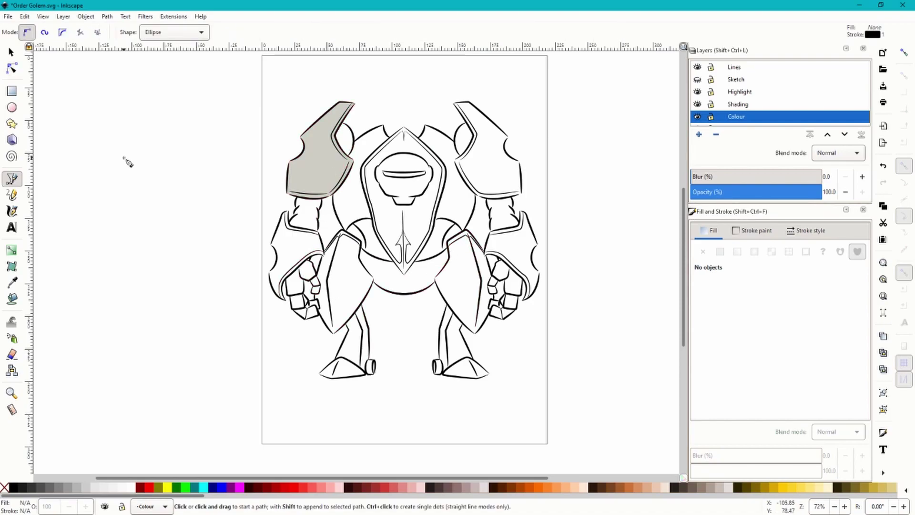
click(200, 32)
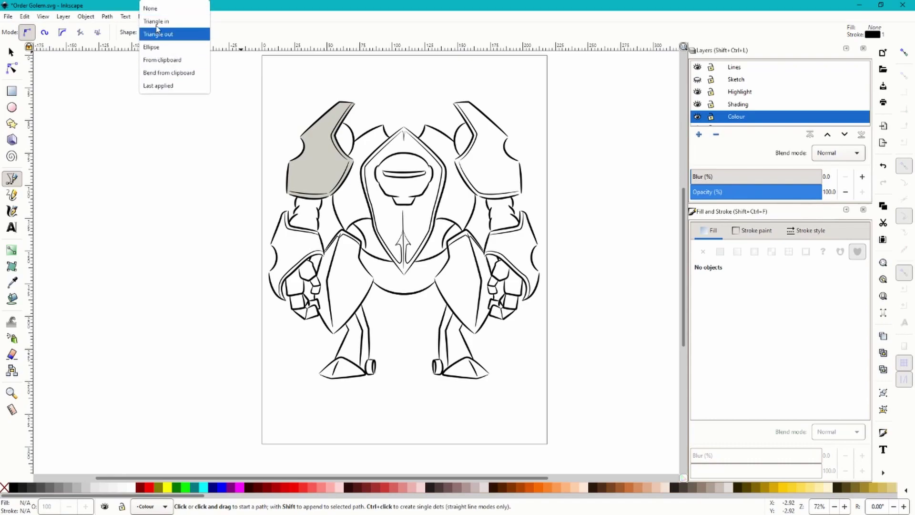
click(156, 11)
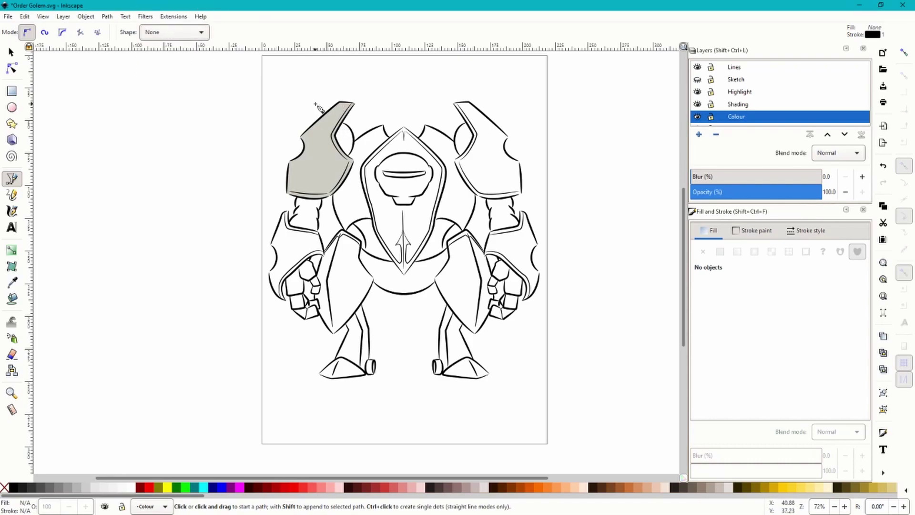
Check the shoulder plate's colour shapes and trim outlines by hiding the Lines layer and showing it again.
scroll(318, 108, up, 7)
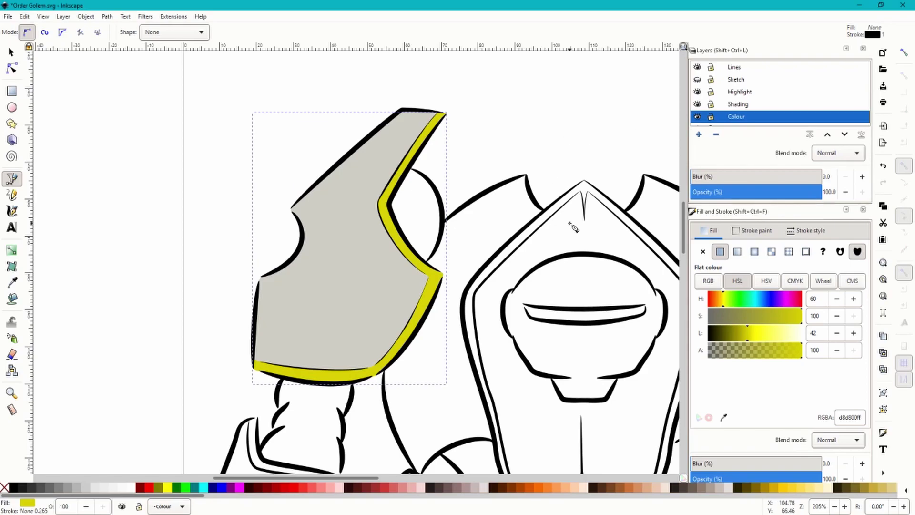
click(697, 67)
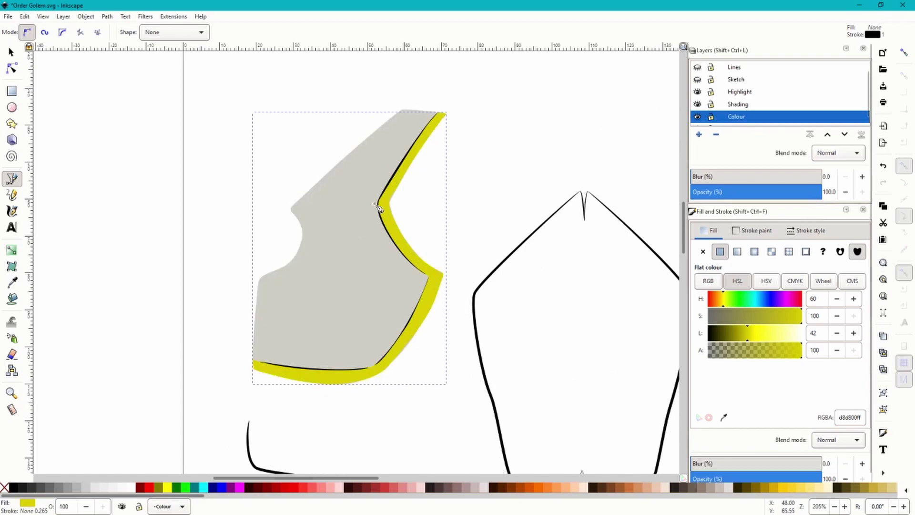
click(697, 66)
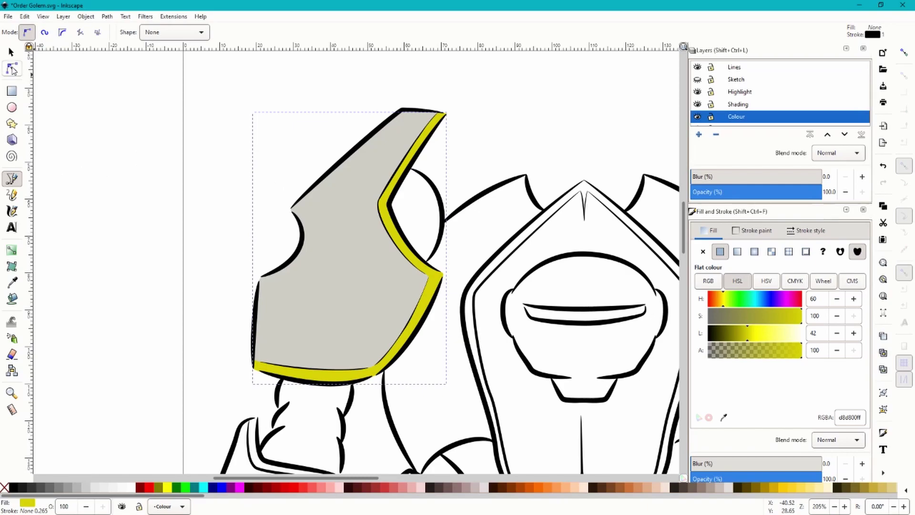
Move the black outline along the inner side of the upper yellow trim from the Colour layer to the Lines layer.
click(11, 51)
scroll(395, 176, up, 6)
ctrl+click(397, 176)
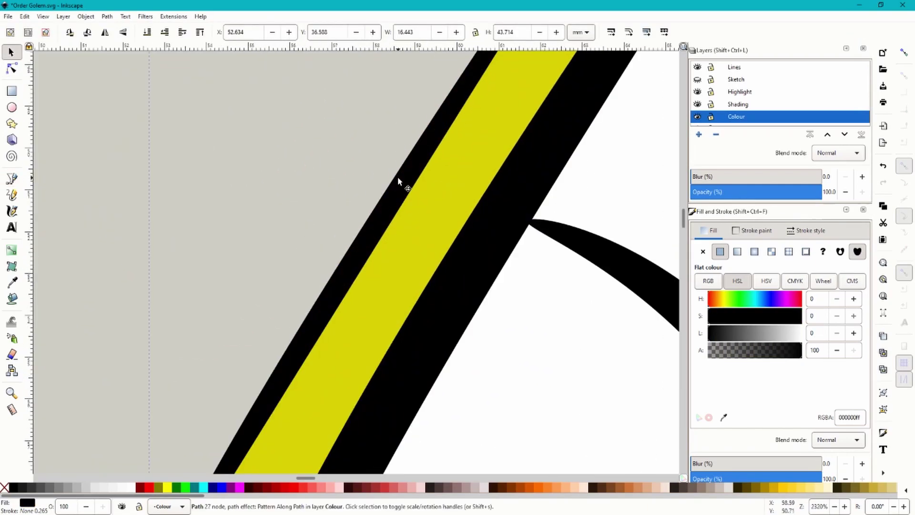
scroll(437, 206, down, 4)
scroll(419, 178, up, 3)
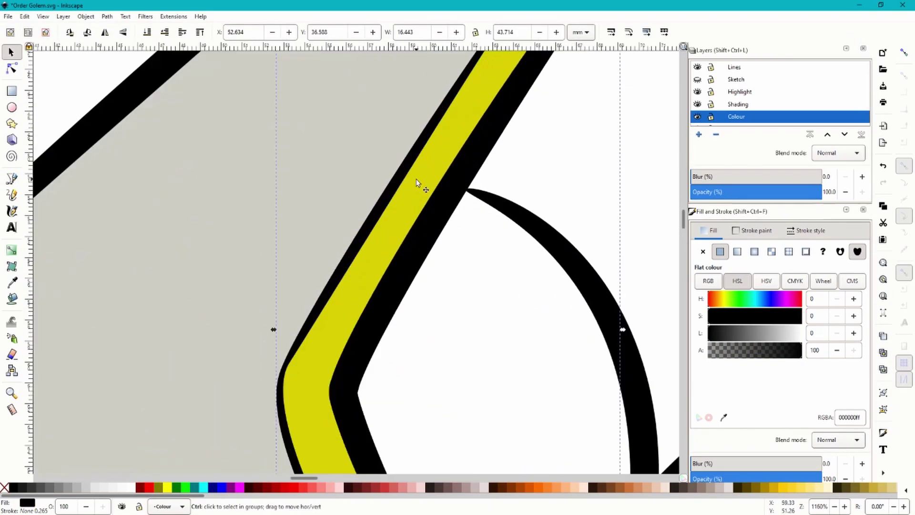
right_click(398, 175)
click(444, 307)
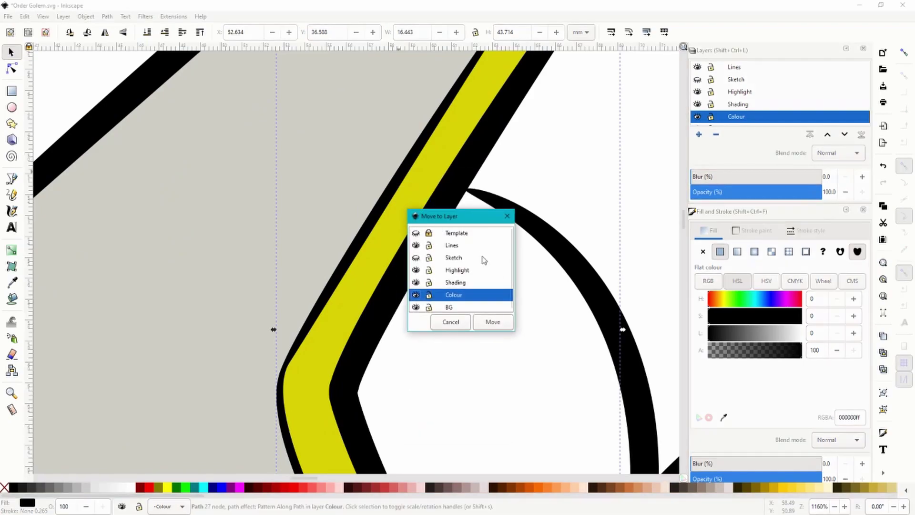
click(461, 246)
click(492, 322)
scroll(446, 222, down, 4)
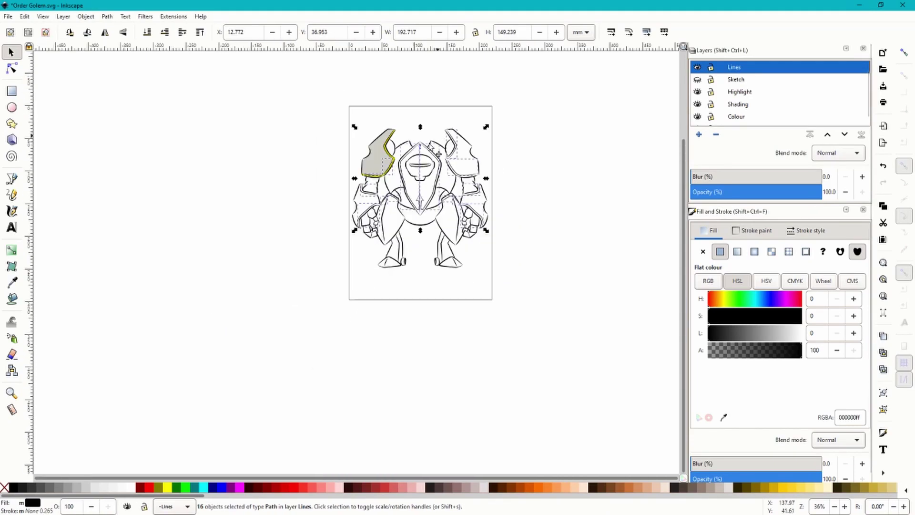
scroll(417, 156, up, 2)
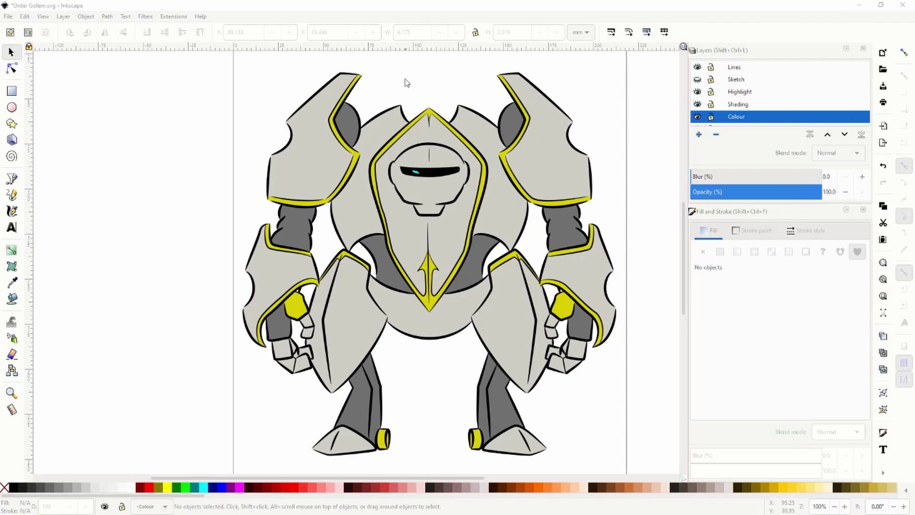
Select the cyan eye shape inside the black visor and set its blur to 26.7%.
click(449, 6)
scroll(422, 212, up, 4)
scroll(422, 212, up, 4)
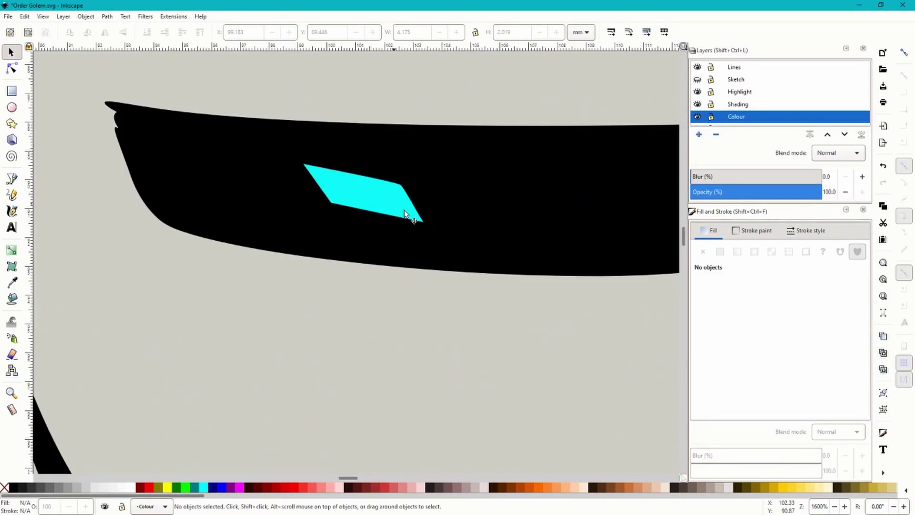
scroll(332, 176, down, 4)
scroll(327, 159, up, 4)
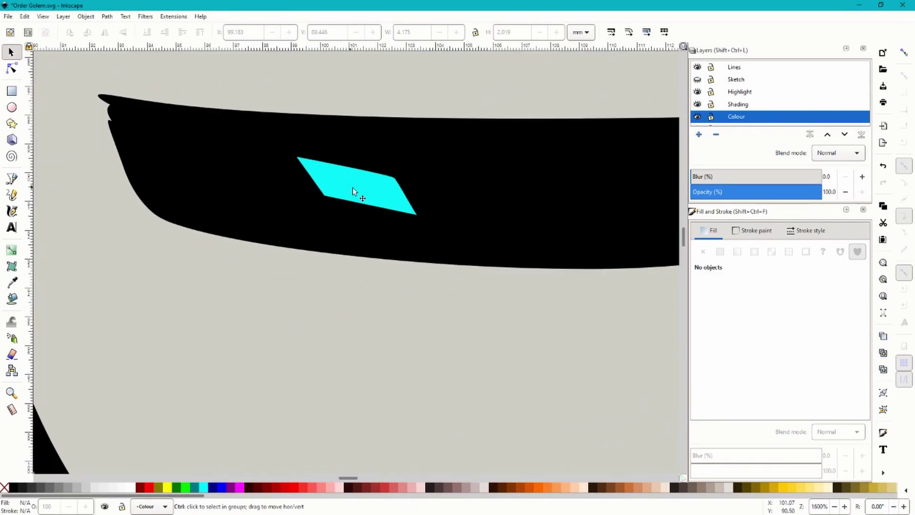
click(378, 200)
scroll(409, 204, down, 2)
scroll(422, 196, up, 4)
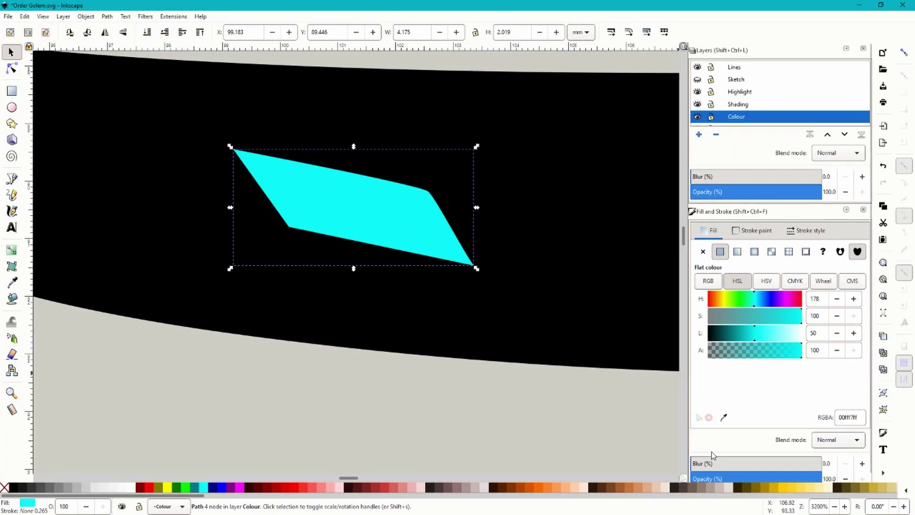
drag(699, 466, 719, 465)
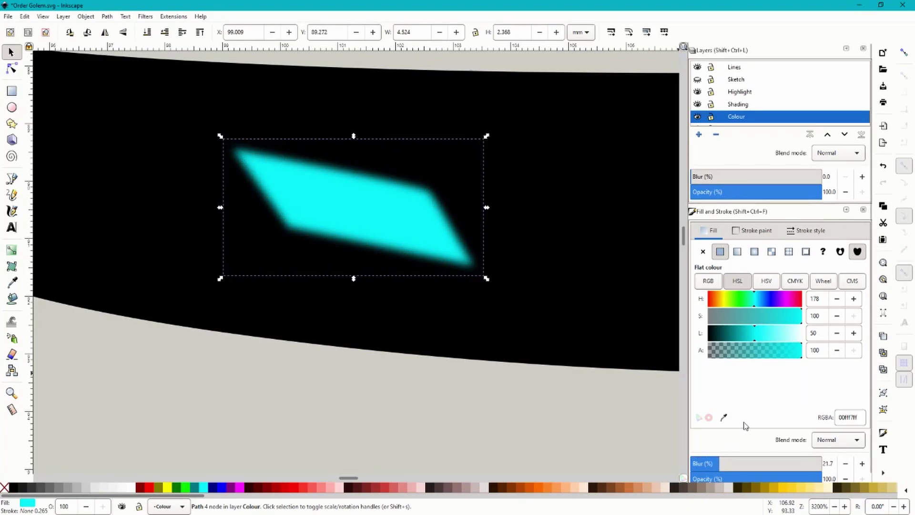
scroll(762, 429, down, 1)
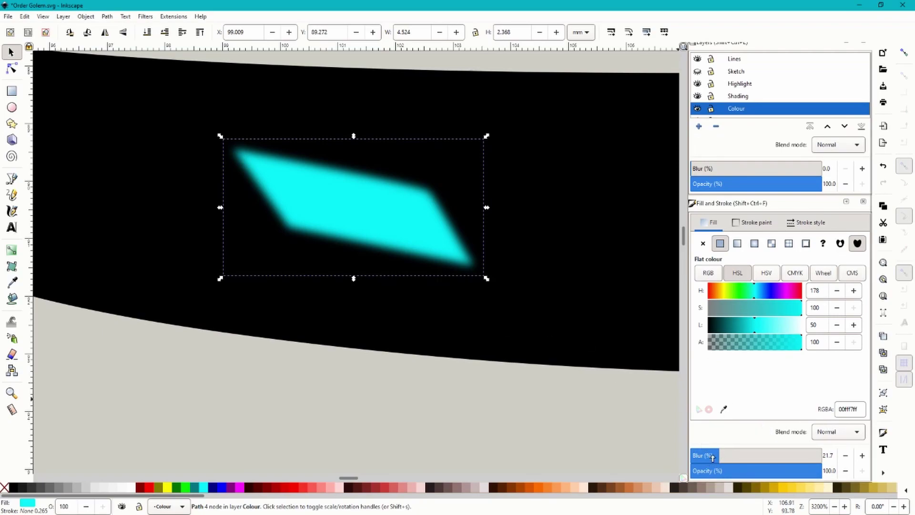
drag(712, 456, 724, 457)
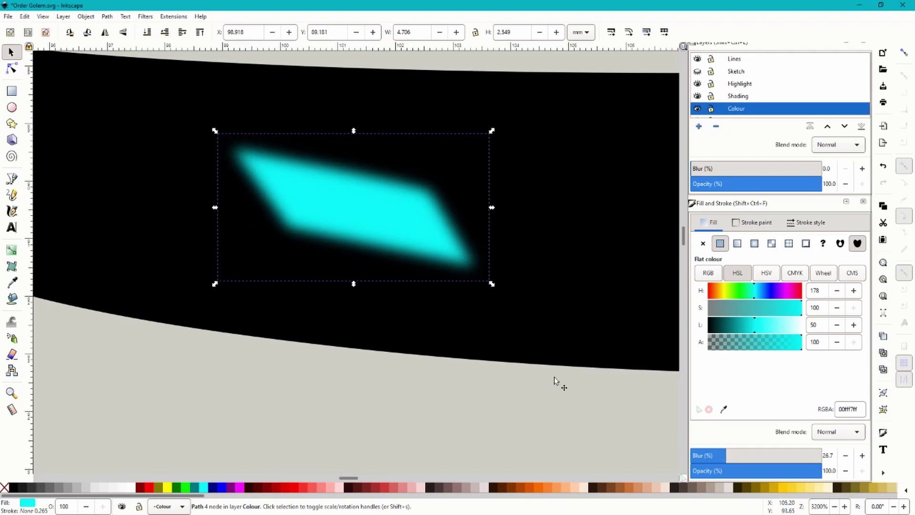
key(ctrl)
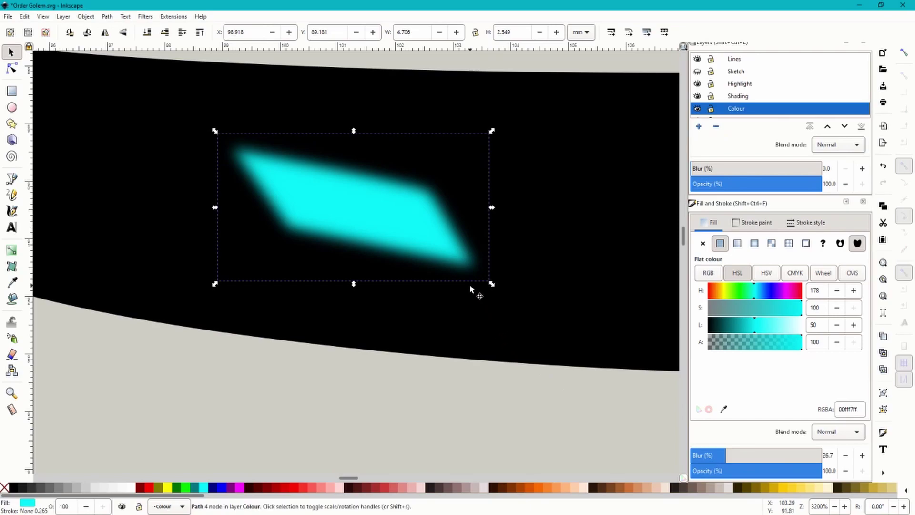
key(ctrl)
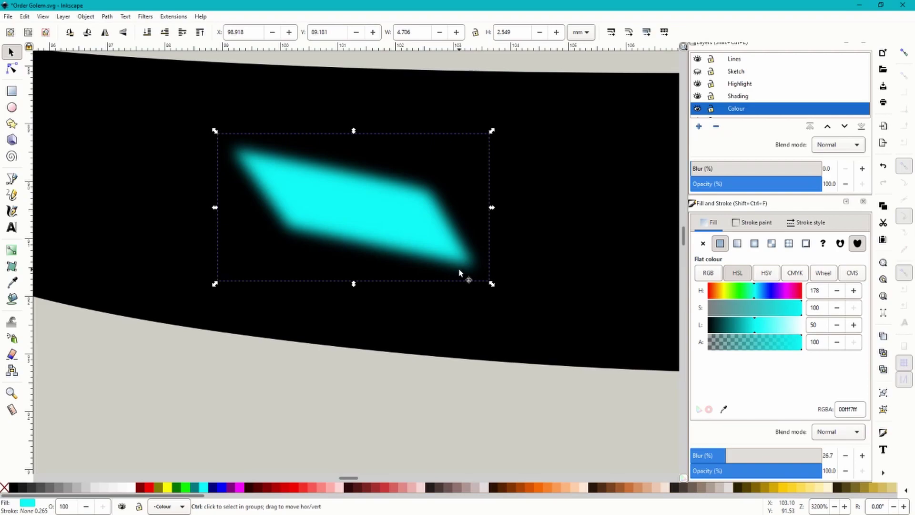
Recolour a duplicate of the eye shape white with lightness 100 and shrink it about its centre to about 3.35 by 1.73 mm.
drag(772, 325, 829, 333)
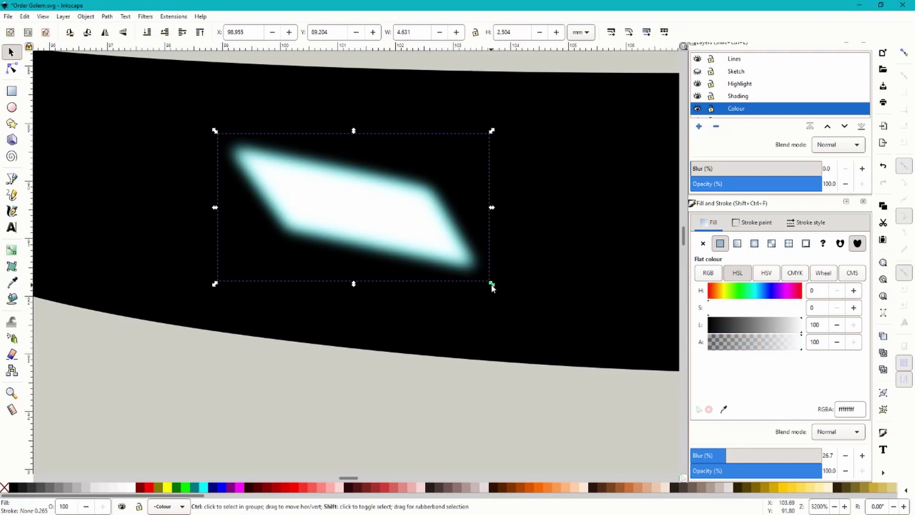
drag(492, 283, 464, 268)
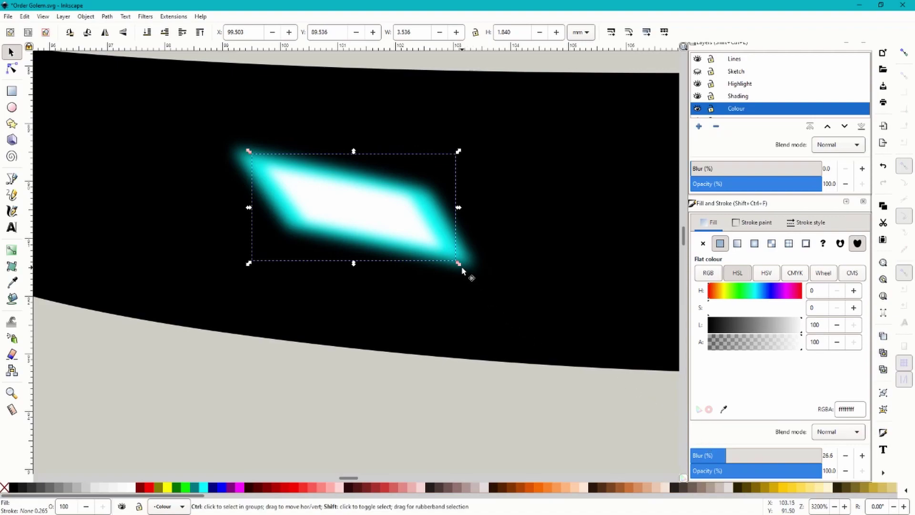
drag(459, 268, 411, 276)
key(ctrl+z)
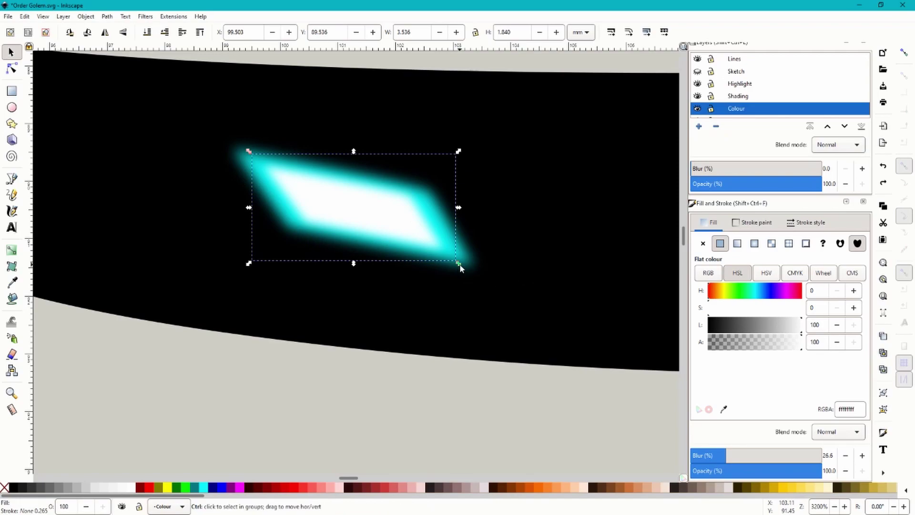
mouse_move(457, 264)
mouse_down()
mouse_move(579, 340)
mouse_move(479, 278)
mouse_move(552, 311)
mouse_move(439, 262)
mouse_move(456, 267)
mouse_up()
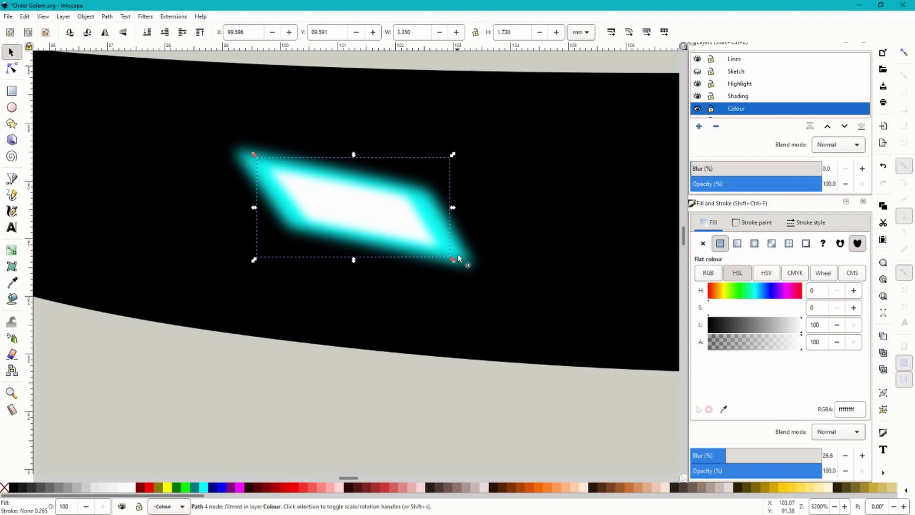
Set the blur of the white inner eye shape to 42.2%.
scroll(465, 228, down, 2)
drag(720, 455, 746, 456)
scroll(465, 217, down, 2)
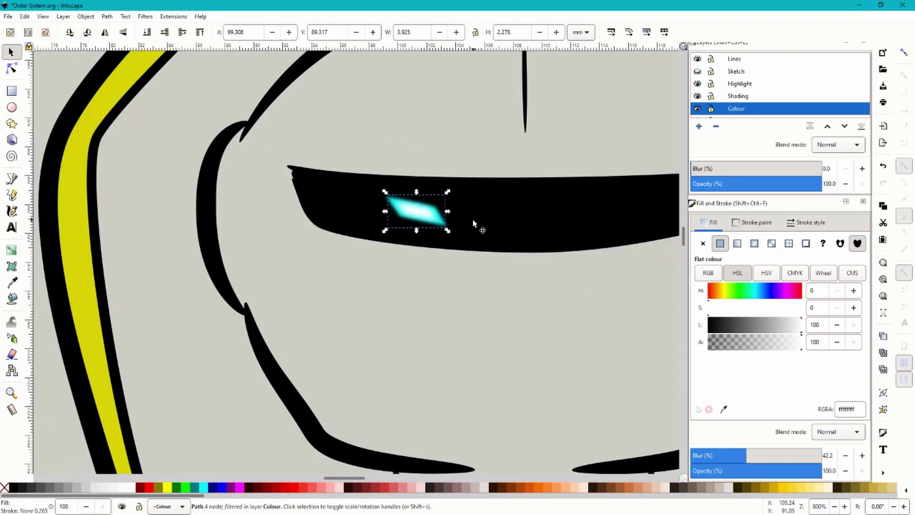
scroll(450, 213, up, 1)
scroll(444, 195, down, 7)
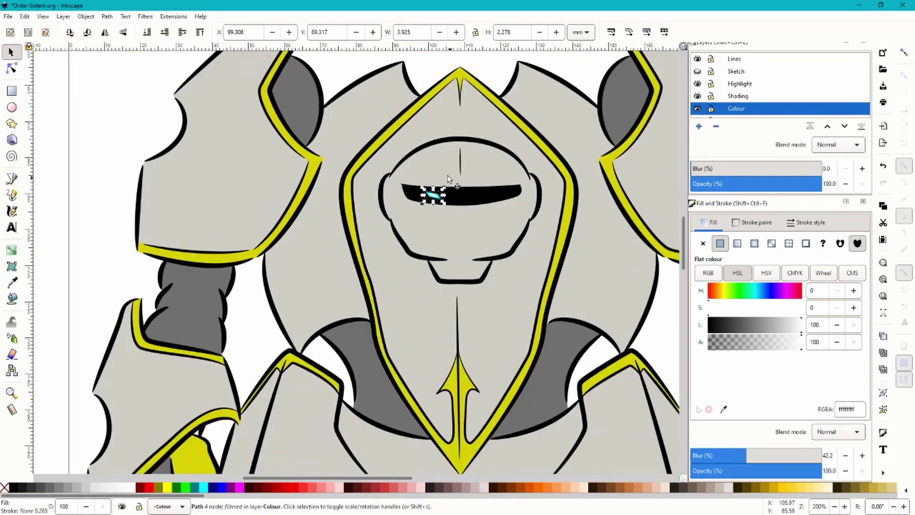
scroll(448, 176, up, 9)
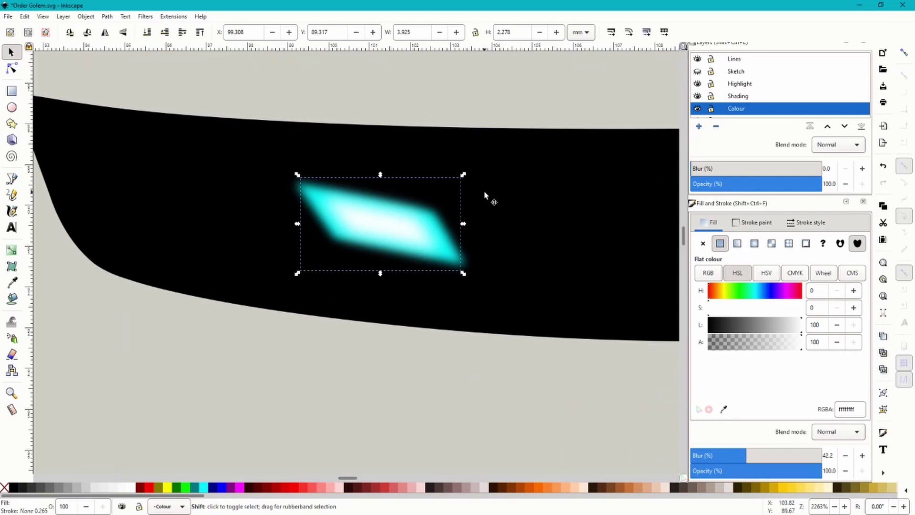
Select both glowing eye shapes and place a horizontally flipped duplicate on the opposite side of the visor as the second eye.
drag(521, 102, 212, 382)
scroll(219, 241, down, 3)
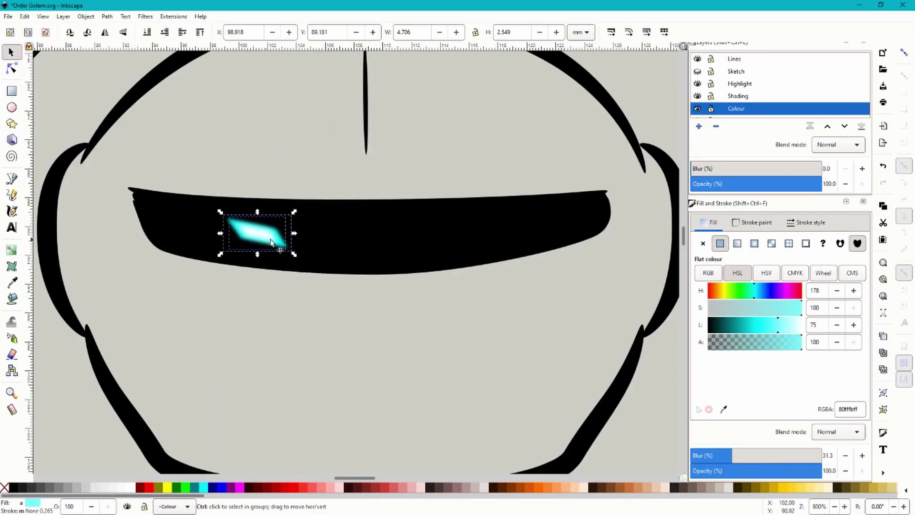
scroll(275, 240, up, 1)
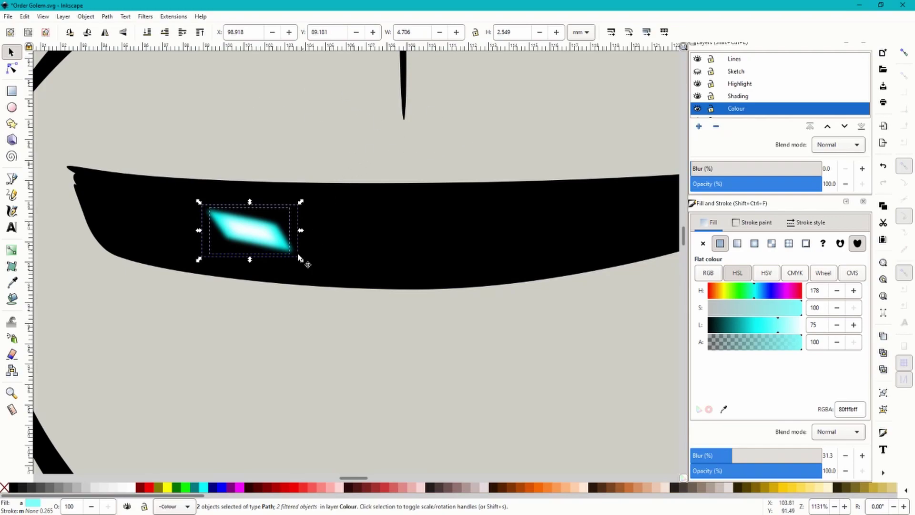
scroll(340, 247, down, 1)
scroll(341, 247, down, 3)
scroll(328, 231, up, 3)
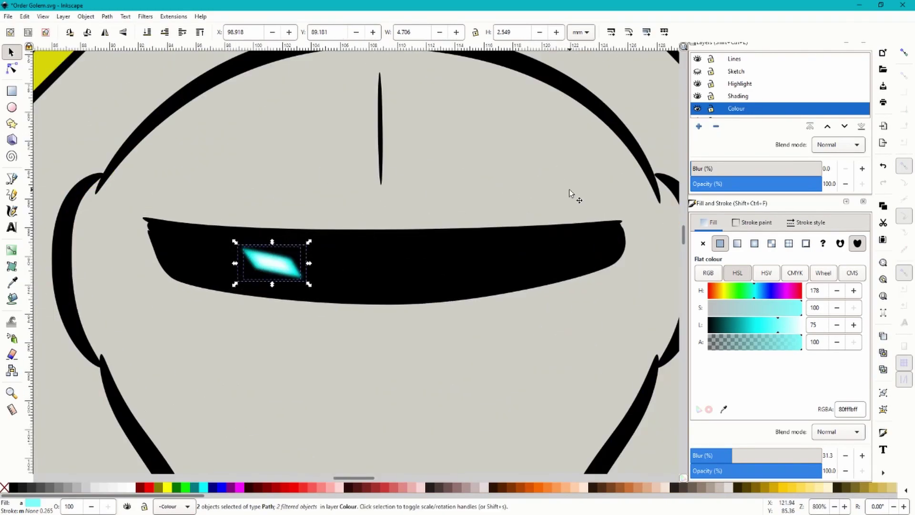
scroll(350, 301, up, 2)
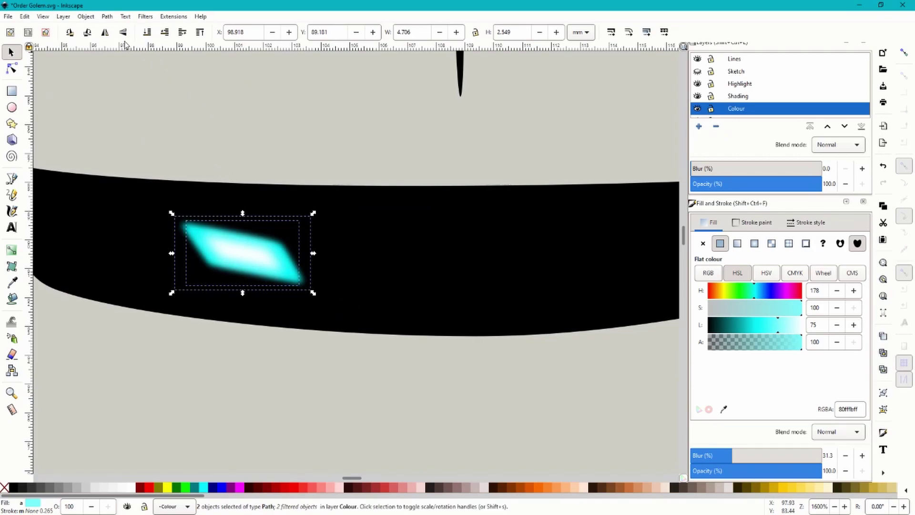
click(105, 32)
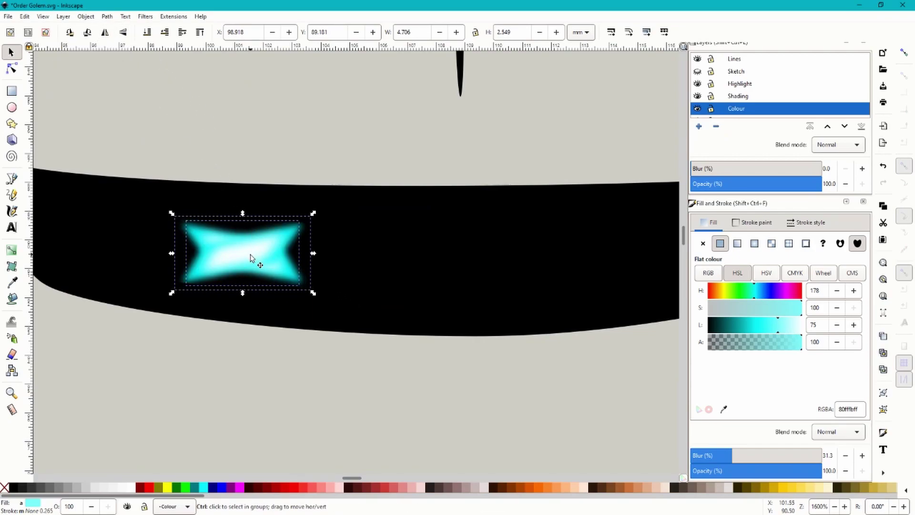
drag(251, 258, 592, 271)
scroll(592, 272, down, 3)
scroll(460, 238, up, 2)
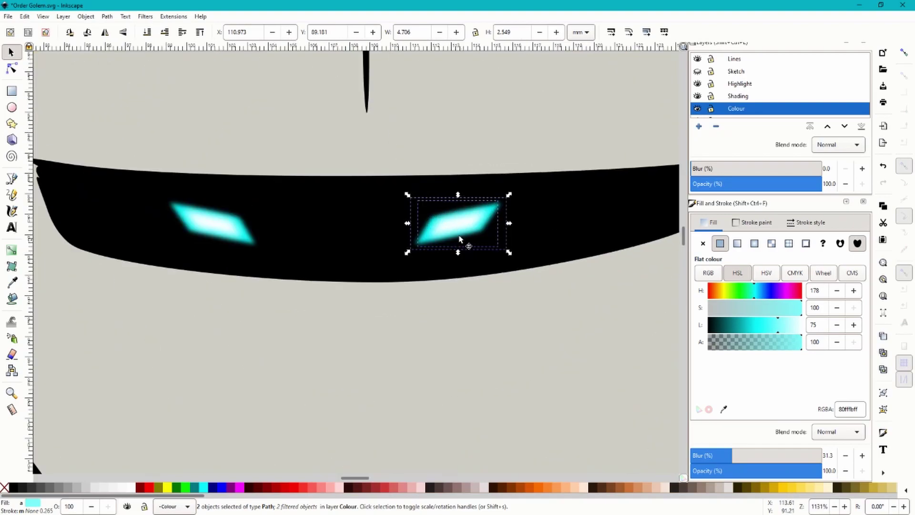
drag(453, 226, 529, 225)
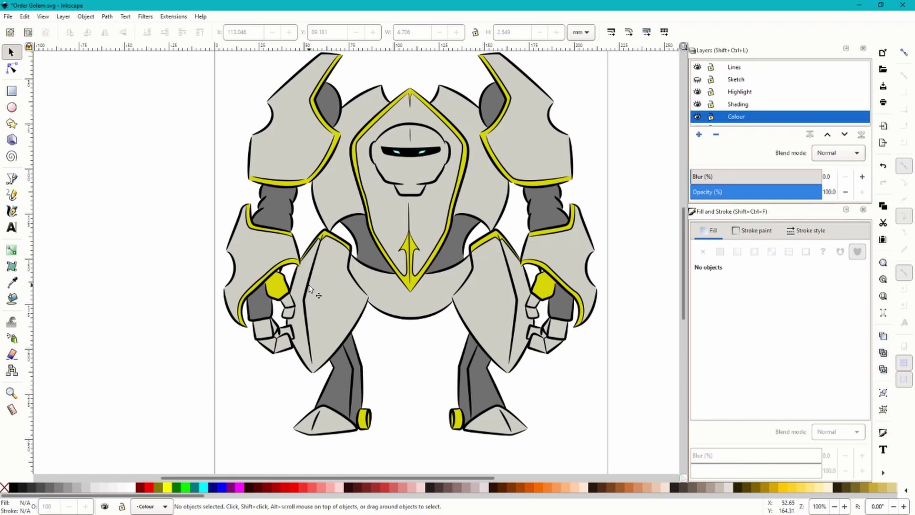
Activate the Bezier Pen tool and make the Shading layer current.
key(b)
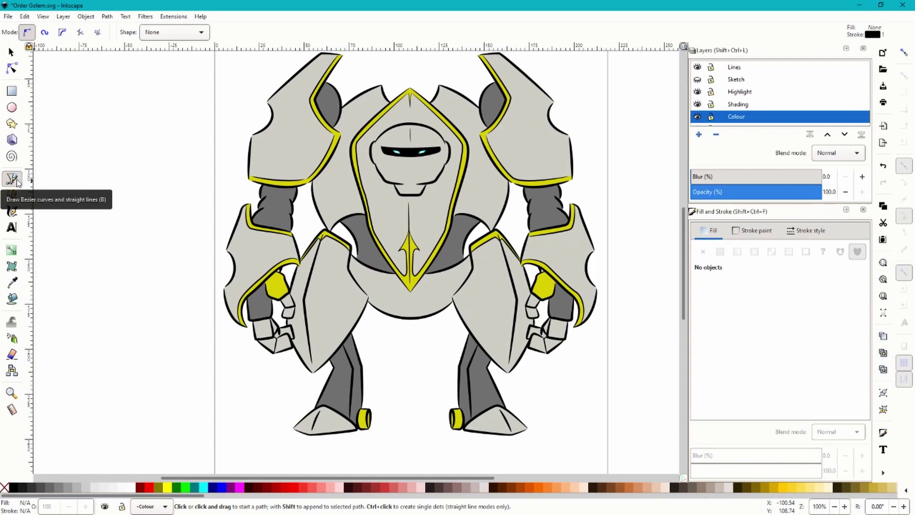
click(747, 105)
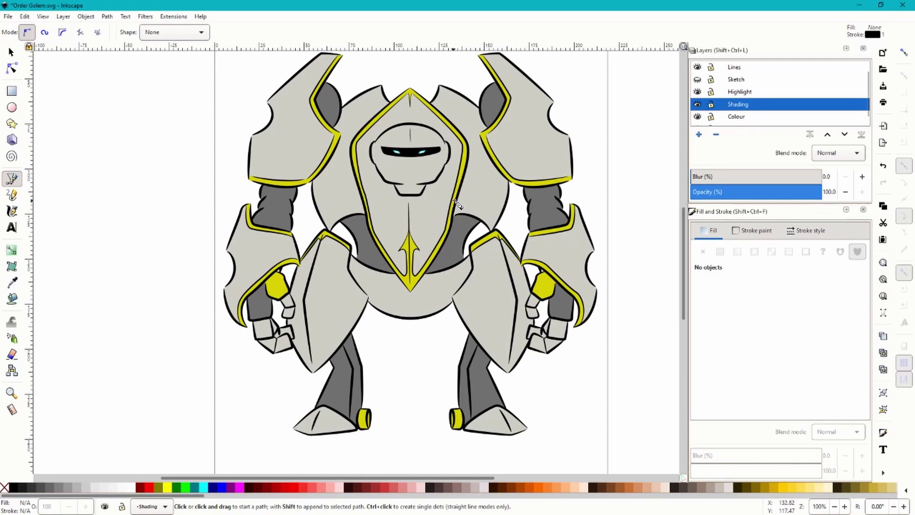
scroll(408, 184, up, 7)
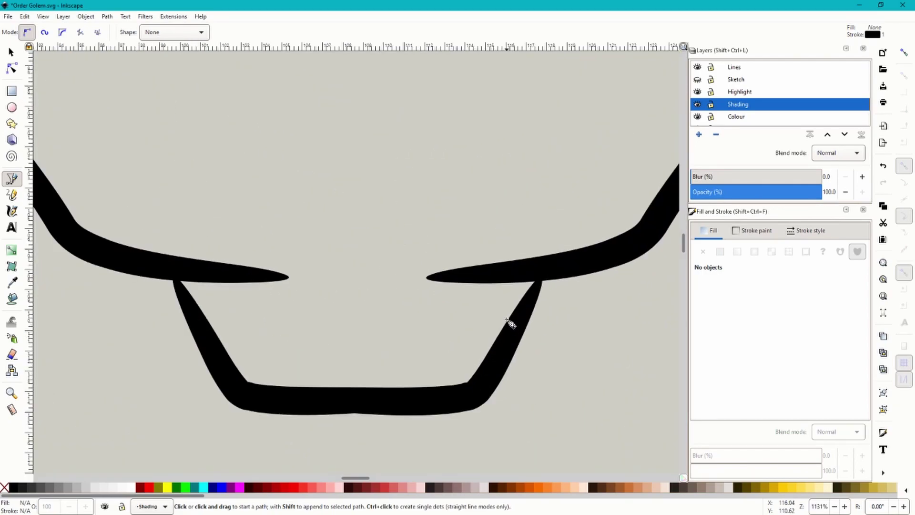
scroll(496, 276, down, 3)
scroll(504, 299, up, 2)
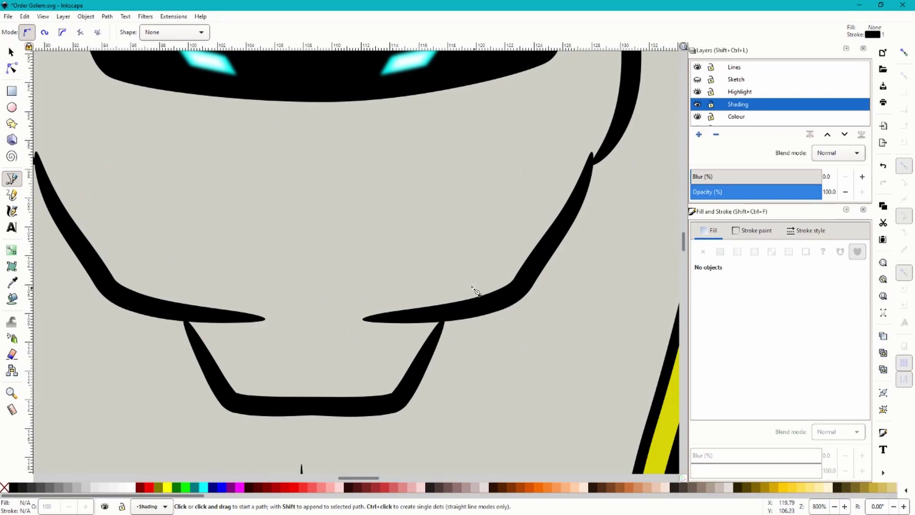
scroll(475, 290, down, 6)
scroll(420, 171, up, 1)
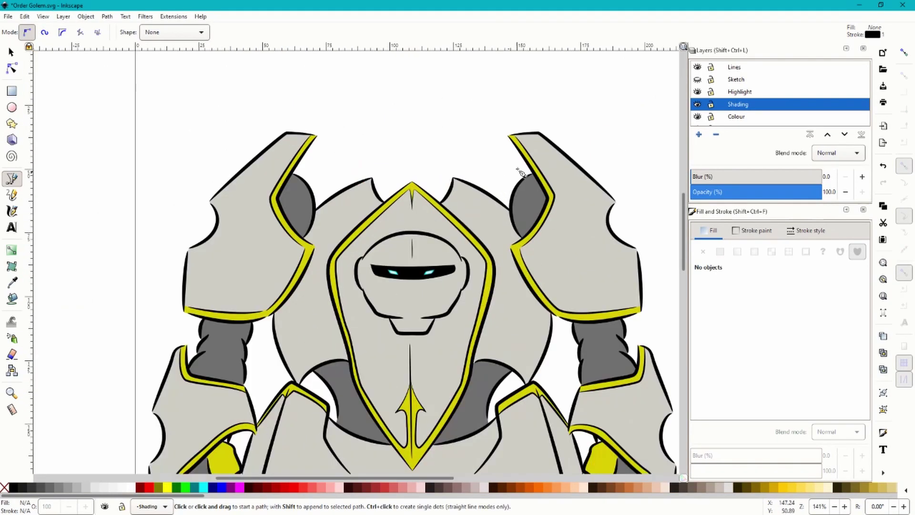
Draw a closed six-point straight-edged sample shape in the empty area above the golem's right-hand shoulder plate.
click(609, 75)
click(584, 103)
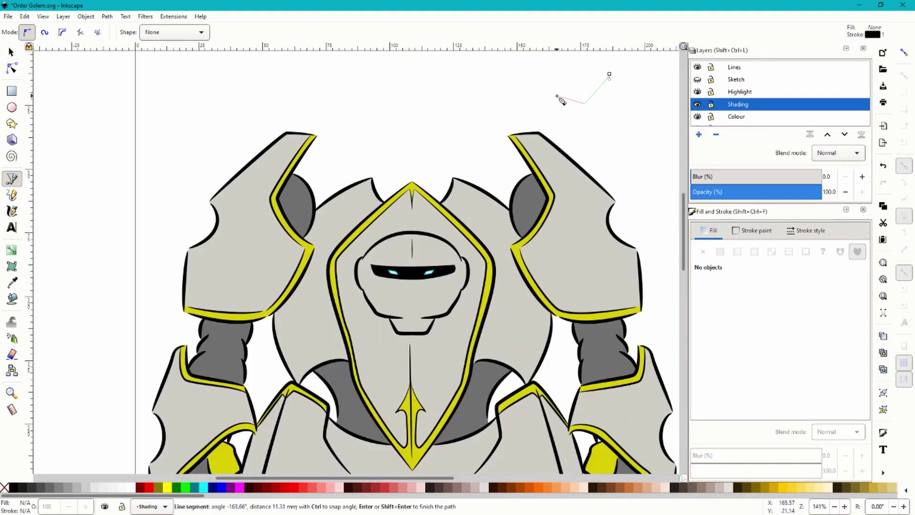
click(557, 95)
click(577, 134)
click(619, 127)
click(594, 107)
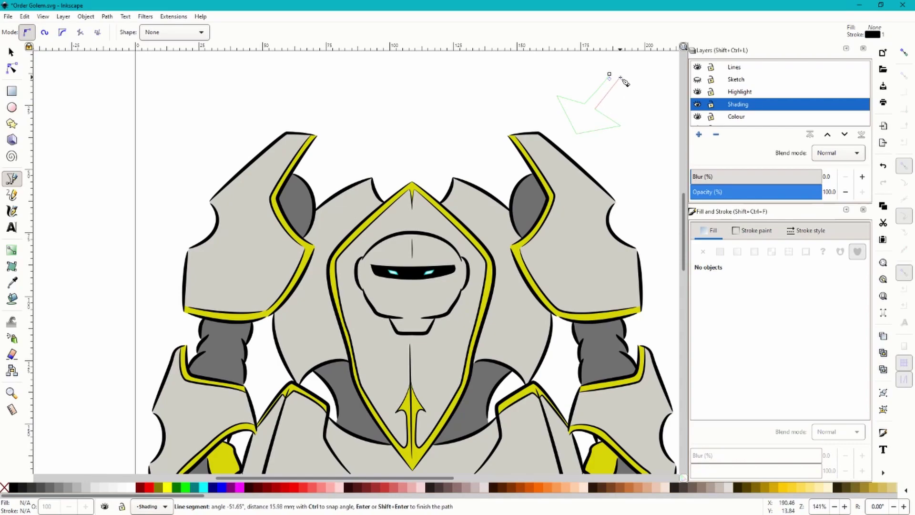
click(608, 75)
Start the face's shading path on the right-hand jaw outline and curve it across the cheek toward the centre of the face.
scroll(637, 127, down, 1)
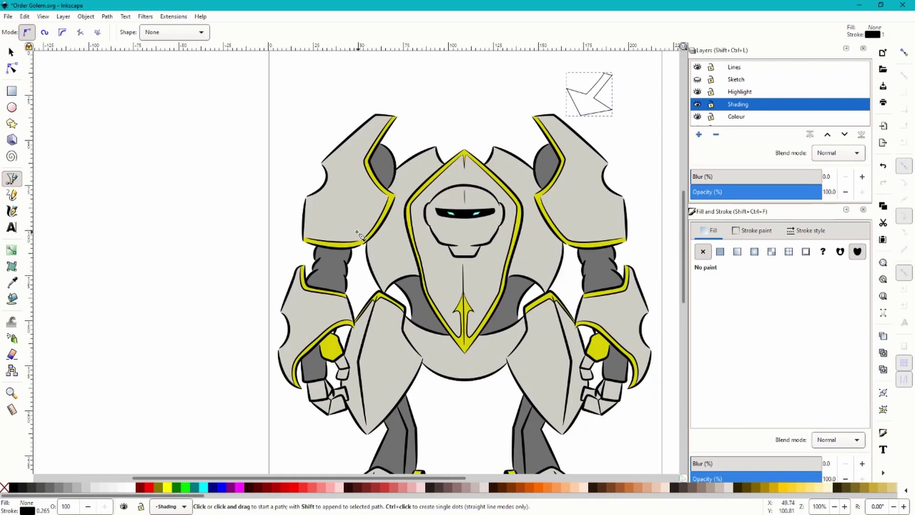
scroll(357, 232, down, 2)
scroll(441, 206, up, 2)
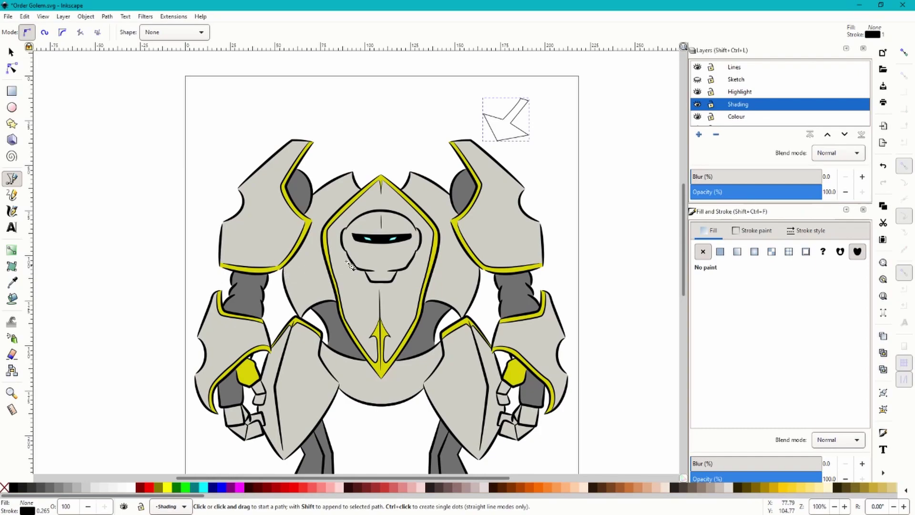
scroll(351, 264, down, 2)
scroll(371, 286, up, 2)
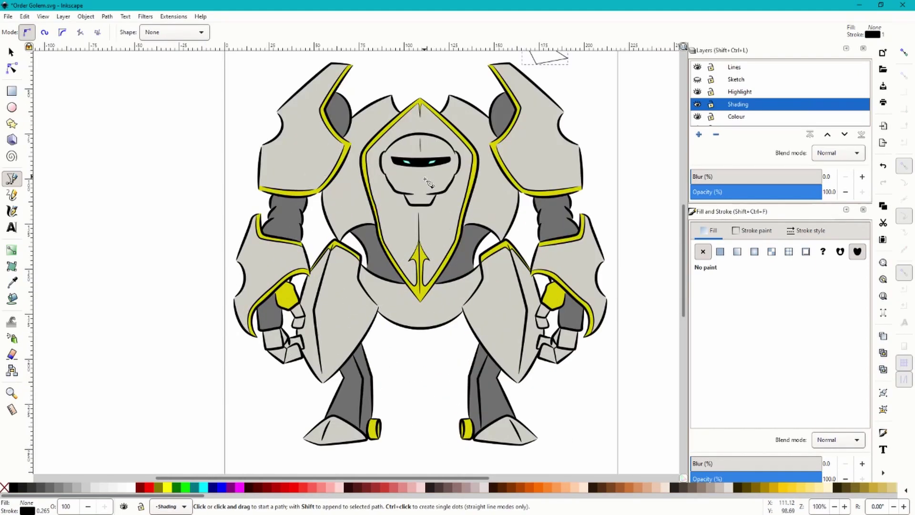
ctrl+scroll(427, 181, up, 5)
ctrl+scroll(502, 196, up, 1)
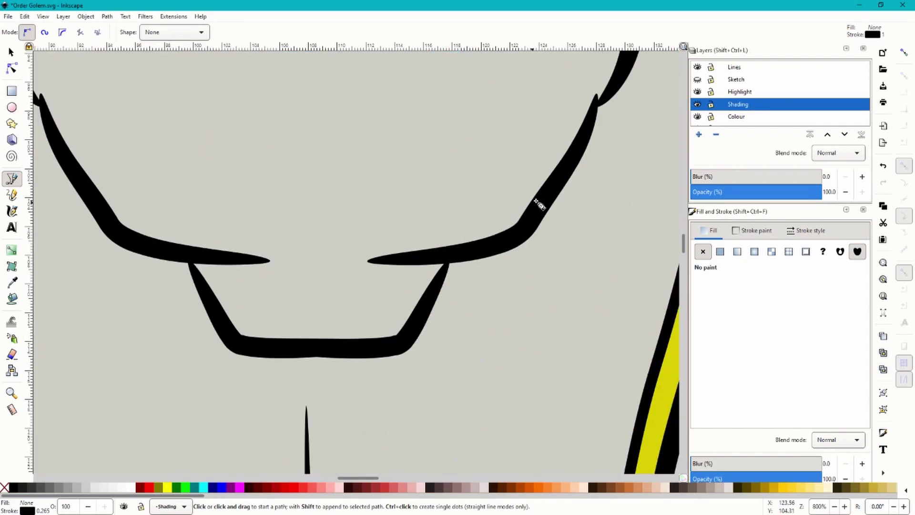
drag(529, 198, 491, 229)
key(Escape)
ctrl+scroll(429, 222, down, 2)
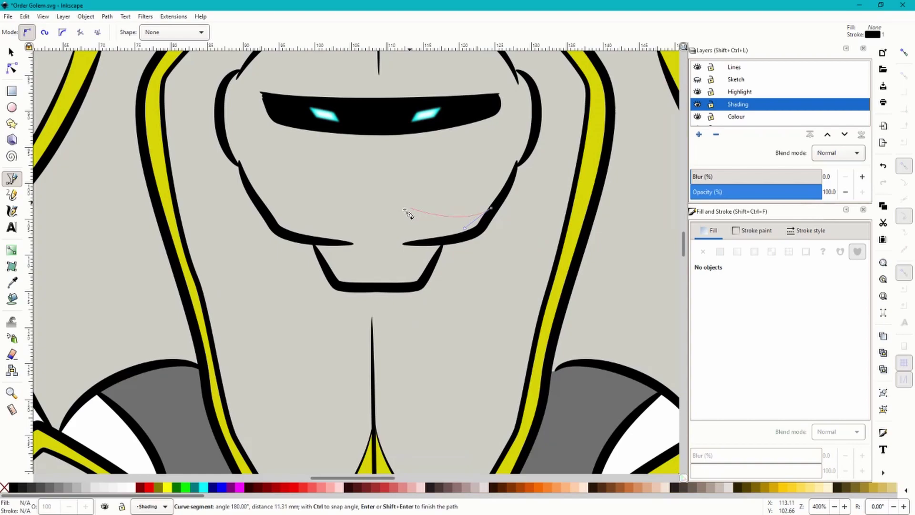
ctrl+scroll(404, 210, up, 2)
ctrl+scroll(415, 230, down, 1)
ctrl+scroll(401, 215, up, 2)
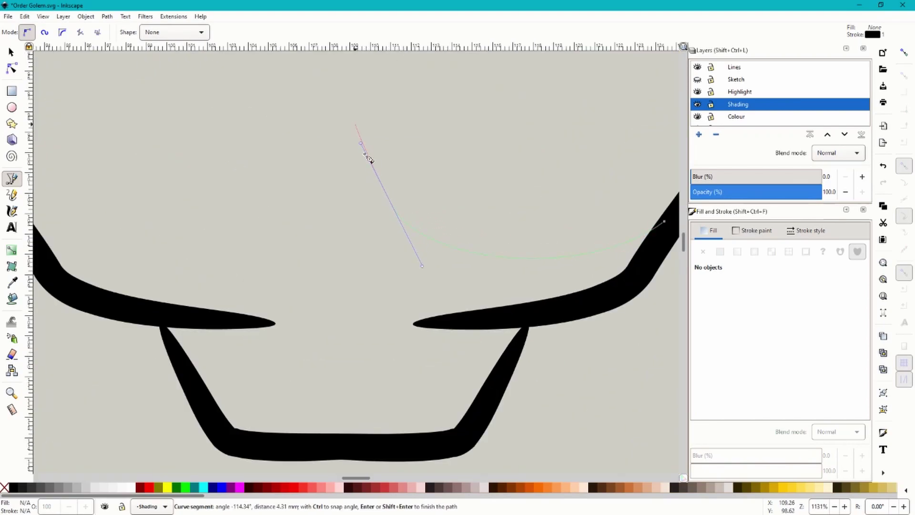
ctrl+scroll(367, 152, down, 1)
drag(384, 239, 368, 191)
key(BackSpace)
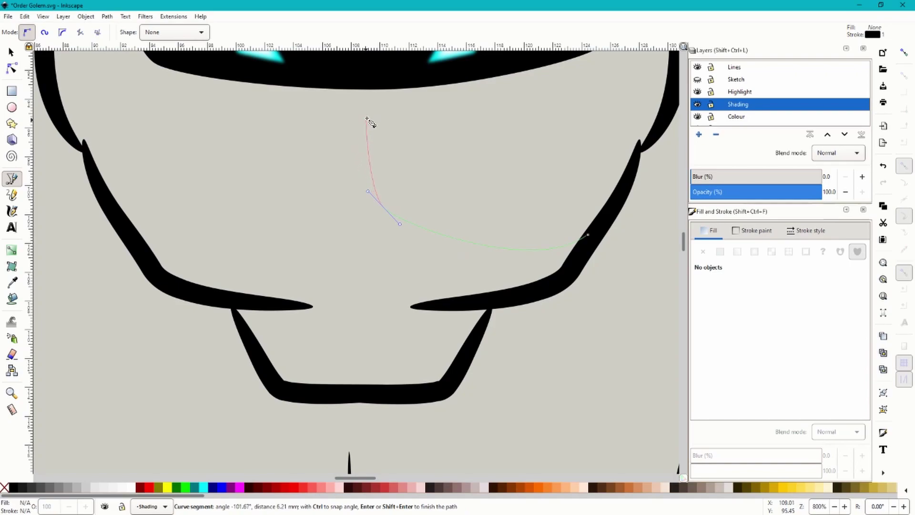
Extend the face shading path up the centre line to just beneath the visor and out to the visor's lower right edge.
drag(363, 108, 363, 100)
scroll(374, 171, down, 3)
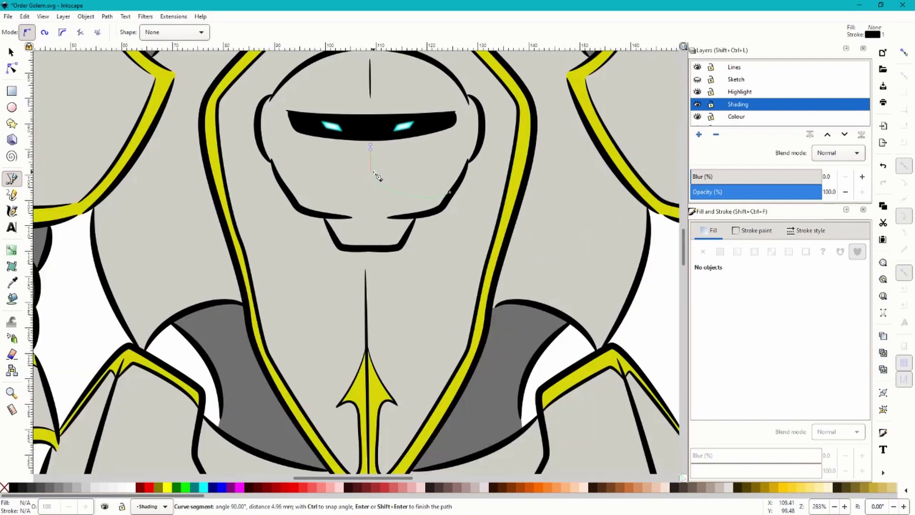
scroll(374, 145, up, 3)
scroll(381, 186, down, 2)
scroll(366, 151, up, 1)
ctrl+scroll(368, 154, up, 2)
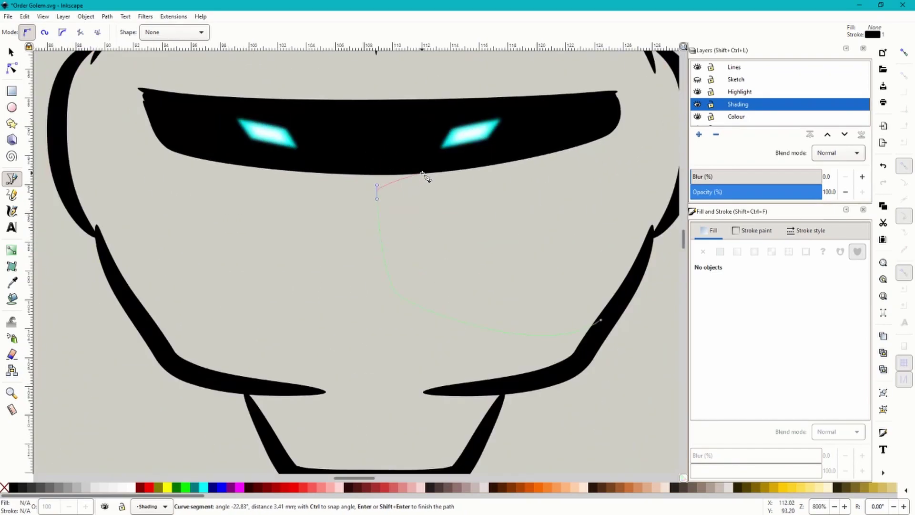
ctrl+scroll(412, 176, up, 1)
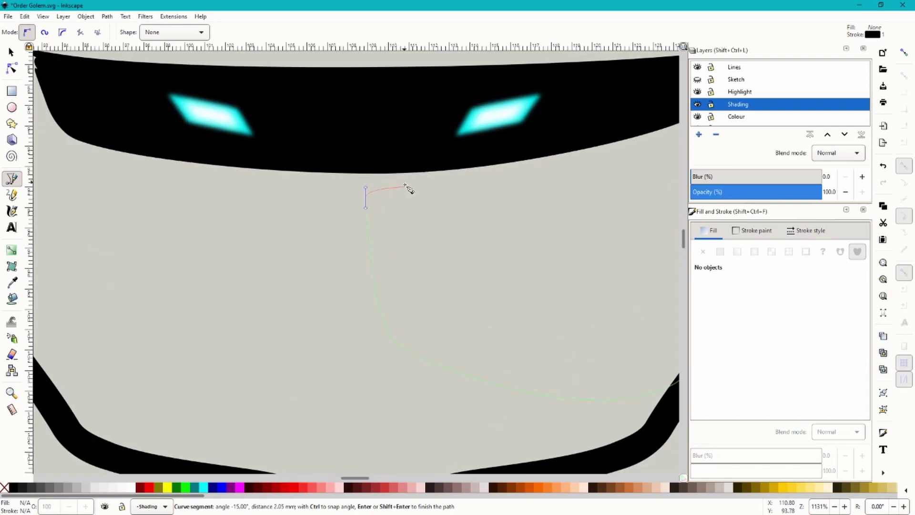
click(373, 195)
ctrl+scroll(371, 224, down, 2)
ctrl+scroll(469, 186, up, 2)
drag(498, 174, 567, 146)
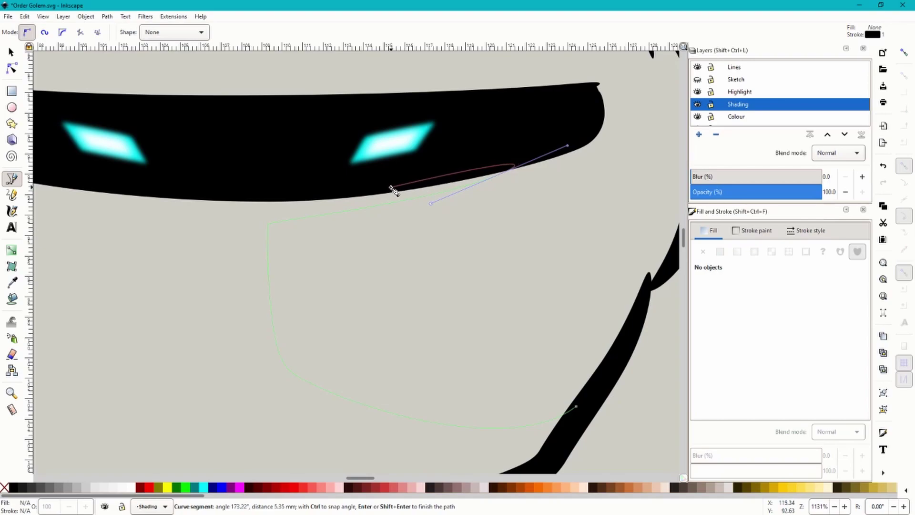
Continue the face shading path along the visor's lower edge and up toward its left-hand end.
click(343, 193)
ctrl+scroll(403, 197, down, 2)
ctrl+scroll(404, 187, up, 1)
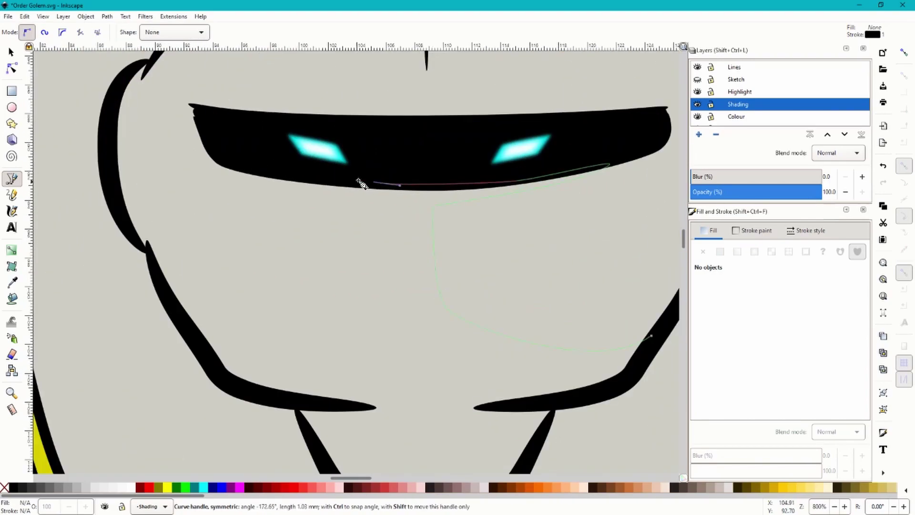
click(238, 170)
ctrl+scroll(238, 169, up, 1)
drag(194, 148, 178, 105)
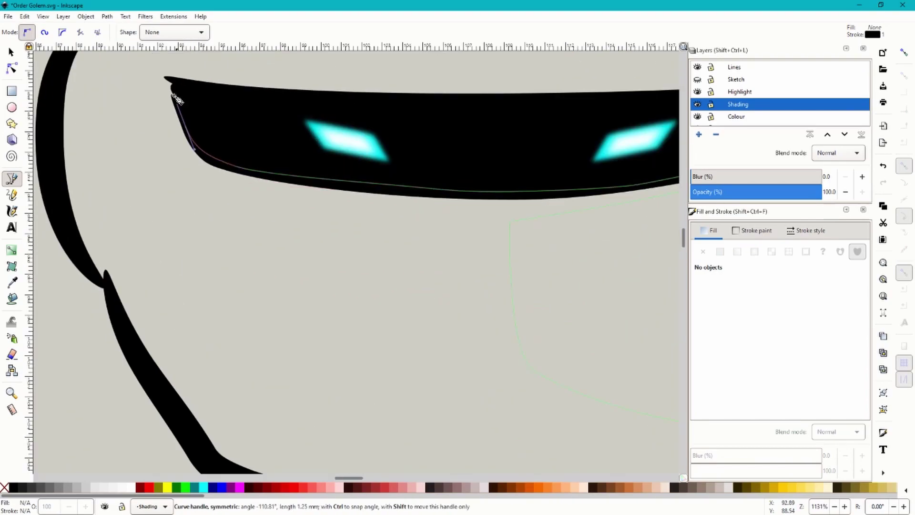
Carry the shading path around the visor's left-hand corner and along its upper edge past the centre.
ctrl+scroll(180, 109, down, 2)
ctrl+scroll(189, 141, up, 5)
click(190, 141)
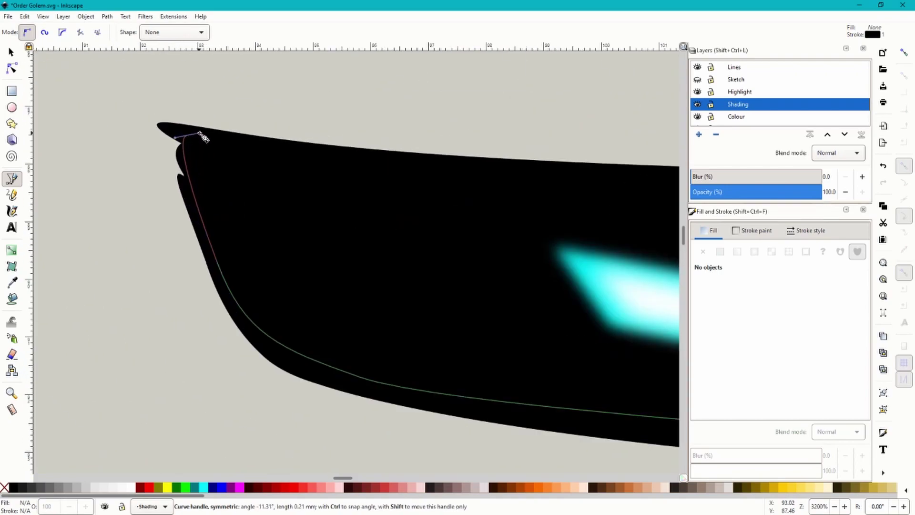
ctrl+scroll(197, 157, down, 4)
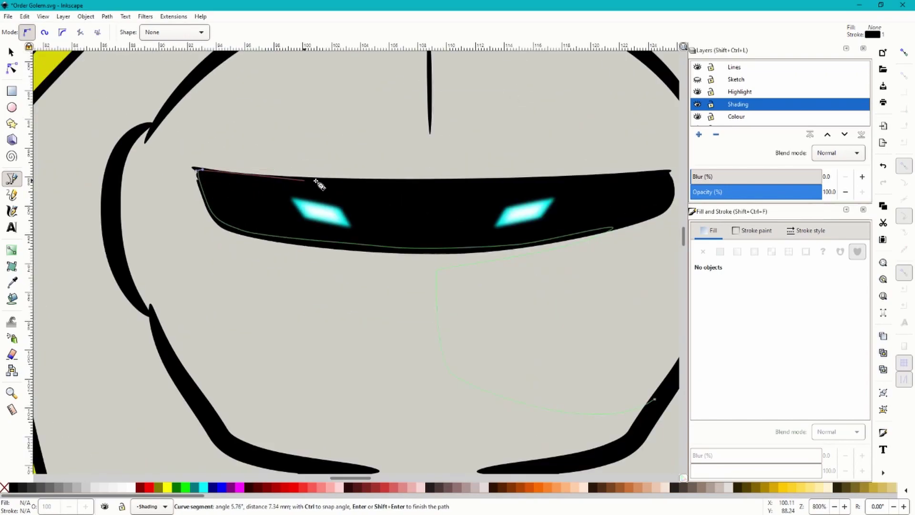
click(415, 181)
ctrl+scroll(372, 235, up, 2)
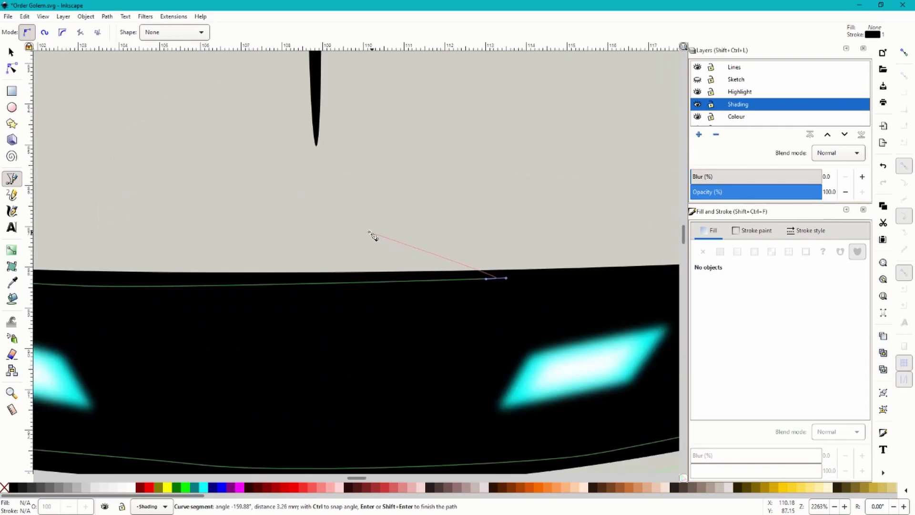
Curve the shading path out of the visor into the forehead's centre line and follow that line to near its upper end.
drag(372, 234, 321, 179)
ctrl+scroll(343, 170, down, 2)
ctrl+scroll(353, 169, up, 1)
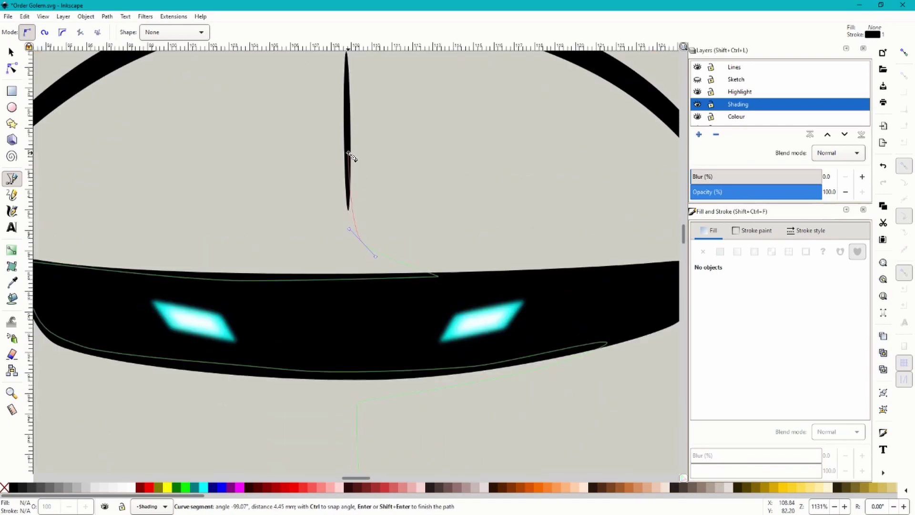
ctrl+scroll(349, 132, down, 3)
ctrl+scroll(357, 181, up, 5)
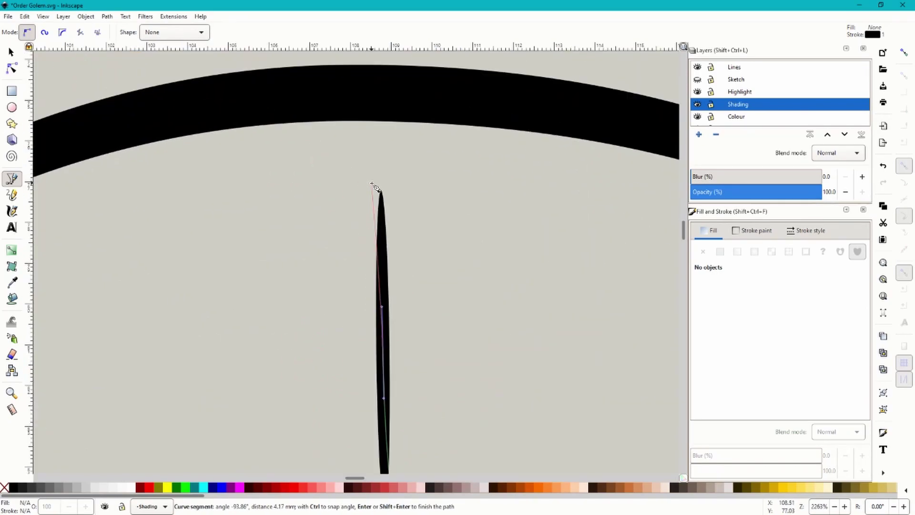
ctrl+scroll(415, 200, down, 1)
scroll(381, 224, left, 5)
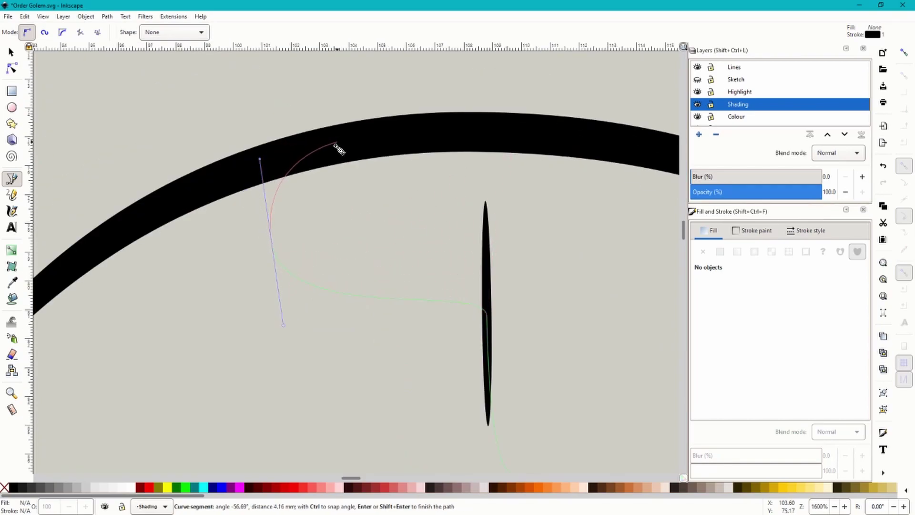
drag(487, 353, 486, 368)
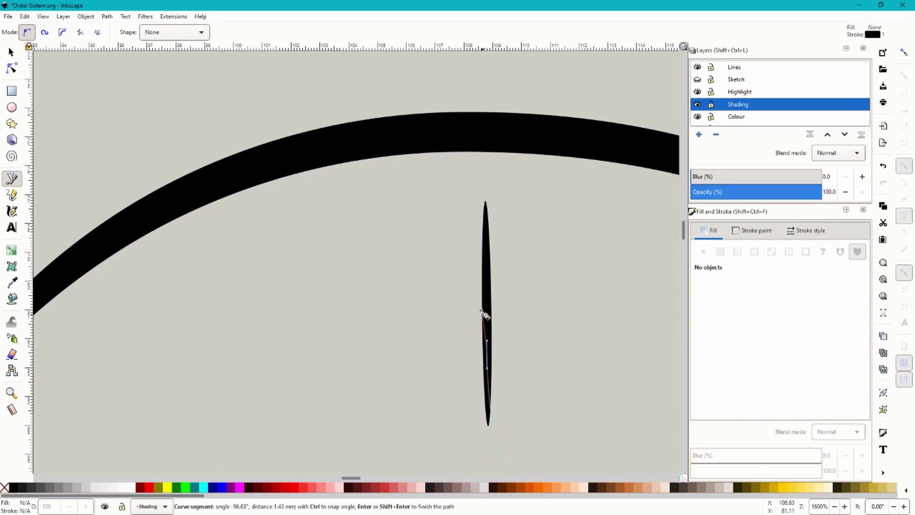
click(484, 242)
Curve the shading path across the left half of the forehead and up into the helmet's top outline, leaving a rounded unshaded patch.
scroll(343, 281, down, 3)
scroll(359, 257, up, 2)
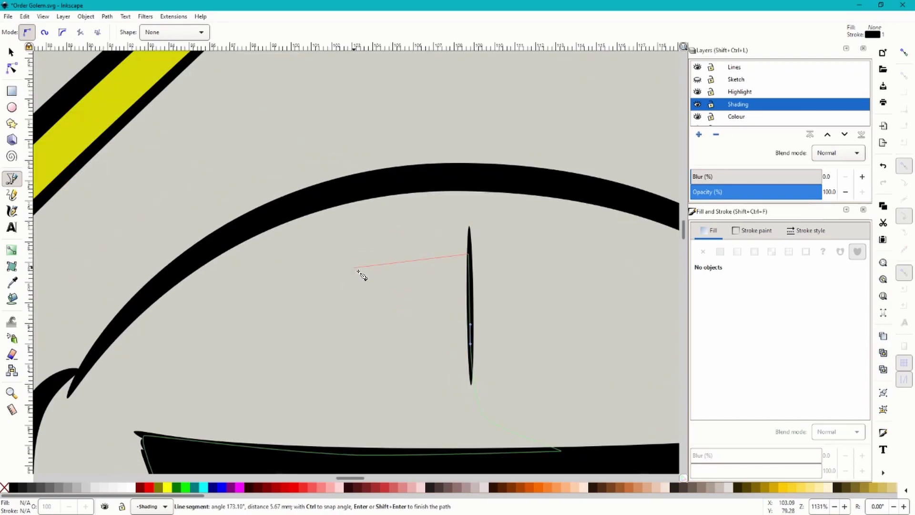
drag(376, 294, 273, 281)
key(ctrl+z)
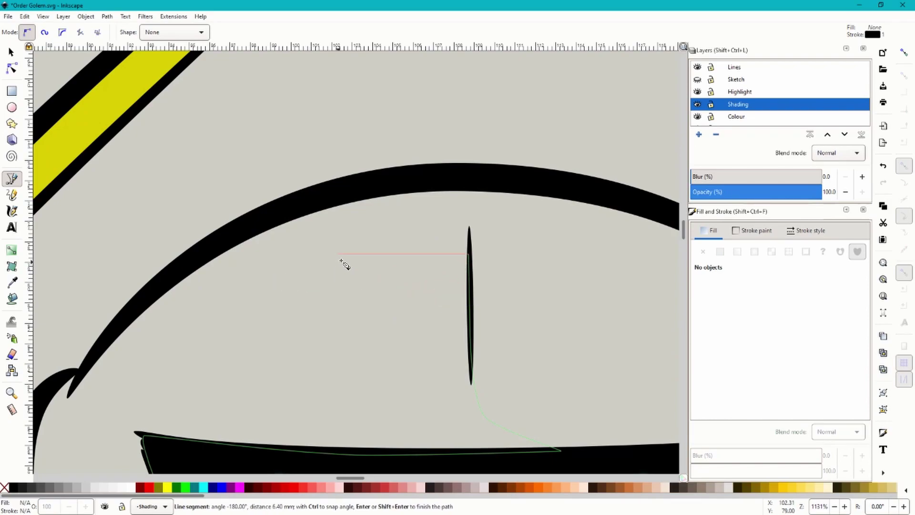
drag(328, 250, 231, 219)
key(ctrl+z)
drag(294, 235, 246, 203)
key(ctrl+z)
drag(306, 239, 298, 200)
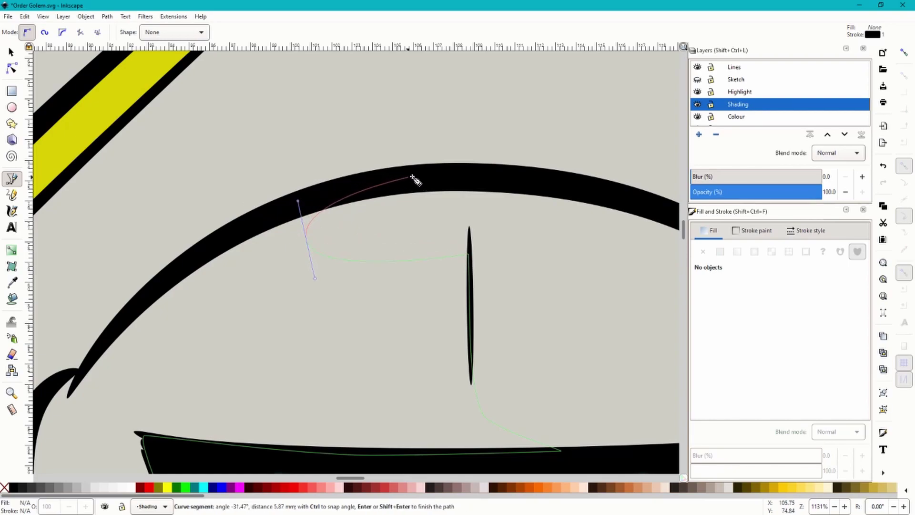
drag(411, 176, 430, 171)
Turn the shading path back along the inside of the helmet's top outline toward the left-hand side.
scroll(431, 172, down, 2)
scroll(364, 194, up, 2)
drag(351, 211, 401, 181)
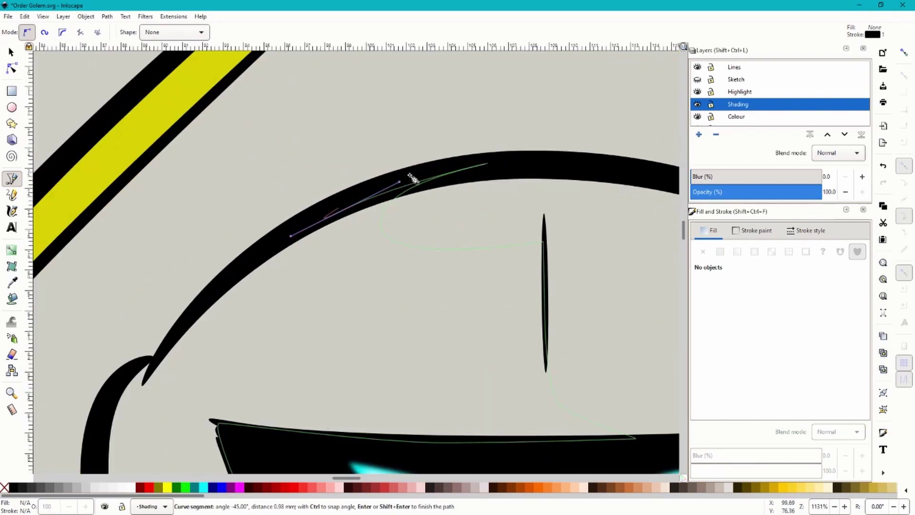
scroll(401, 181, down, 2)
scroll(434, 178, up, 2)
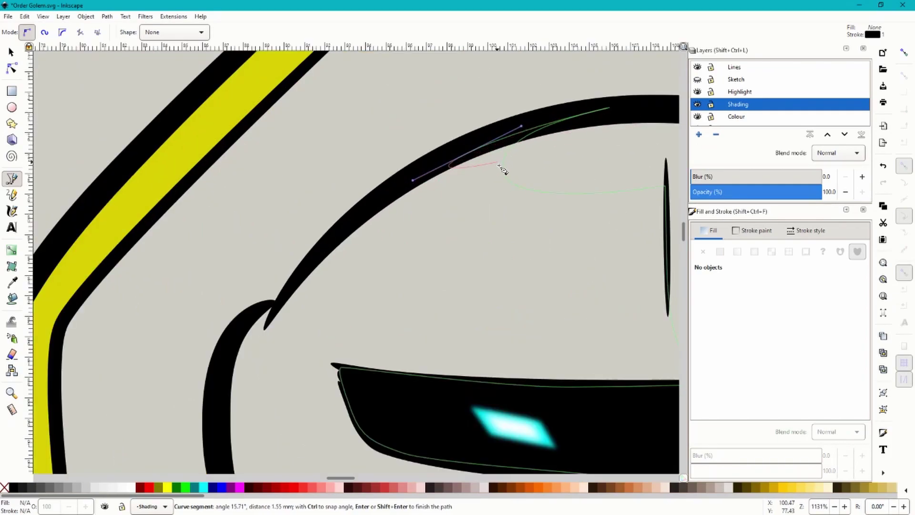
scroll(454, 180, down, 3)
scroll(428, 188, up, 3)
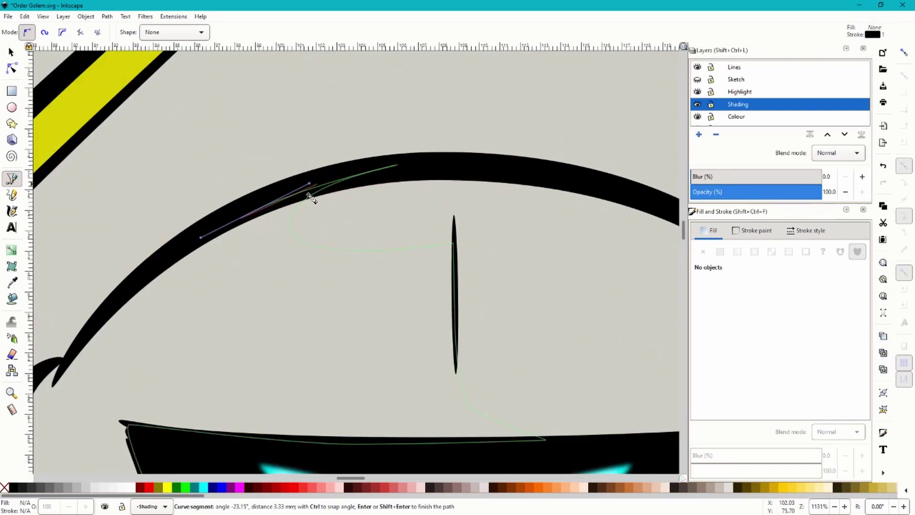
Trace the shading path around the helmet's left side, chin and right-hand jaw, and close it at its starting point.
scroll(465, 176, down, 3)
scroll(423, 180, up, 2)
drag(379, 207, 355, 345)
scroll(337, 255, up, 2)
scroll(364, 242, down, 3)
scroll(332, 302, up, 2)
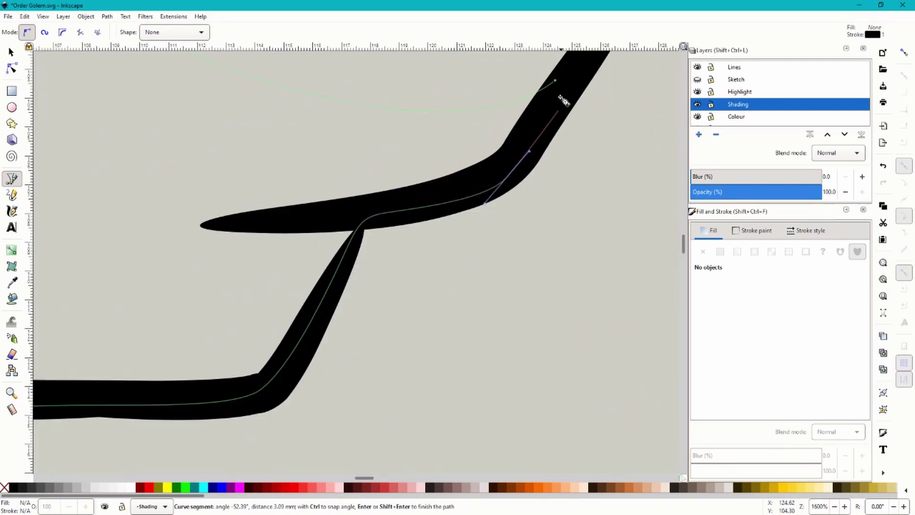
click(555, 80)
scroll(508, 260, down, 6)
scroll(478, 202, up, 1)
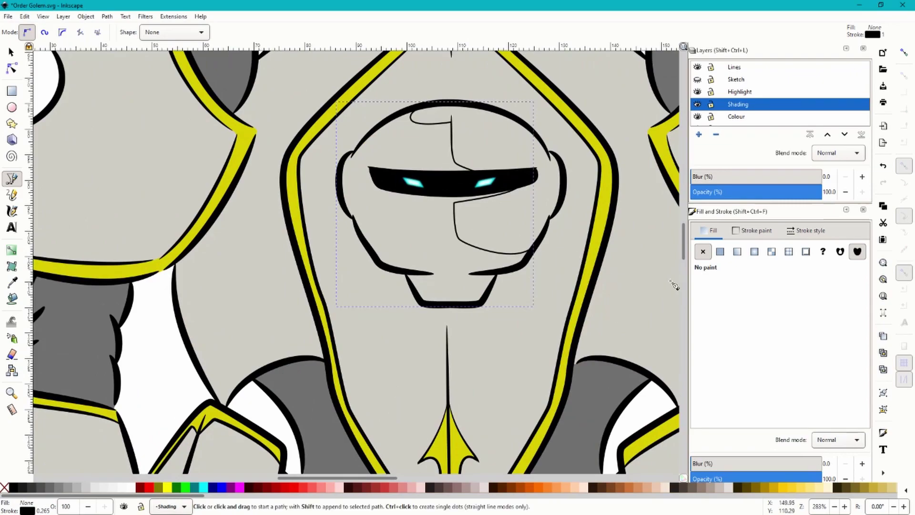
Give the face shading shape a flat fill and remove its stroke.
click(720, 251)
click(753, 230)
click(702, 251)
click(711, 230)
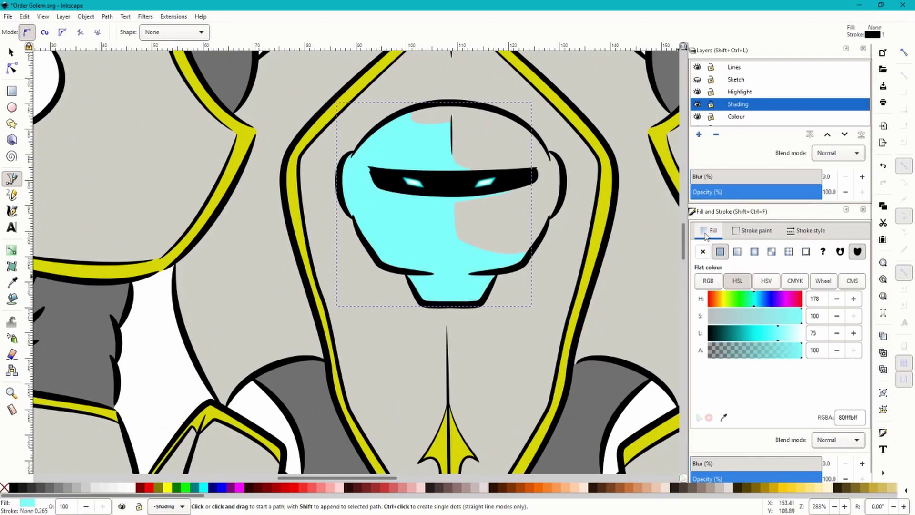
Set the face shading fill to a very dark violet with hue 253, saturation 34 and lightness 7.
drag(740, 333, 713, 336)
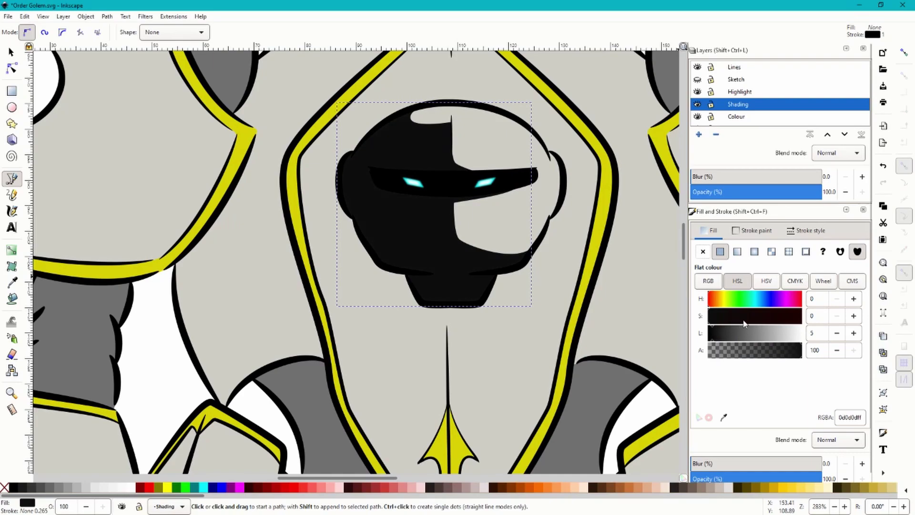
click(772, 300)
drag(772, 314, 730, 325)
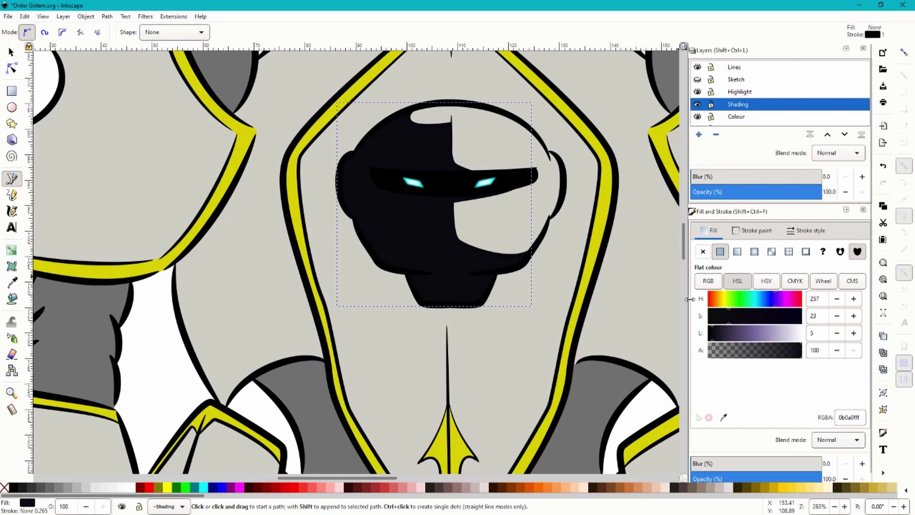
click(743, 322)
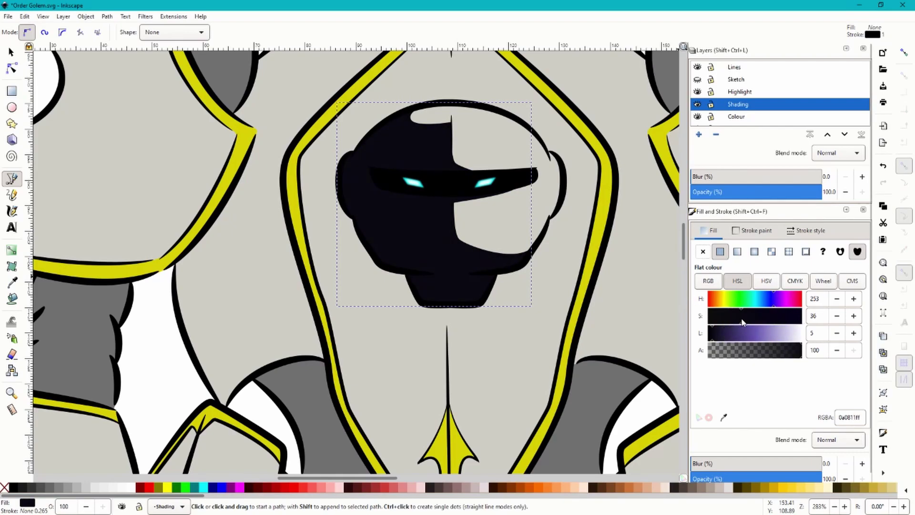
click(715, 333)
Lower the Shading layer's opacity to 43.7%.
scroll(478, 223, down, 2)
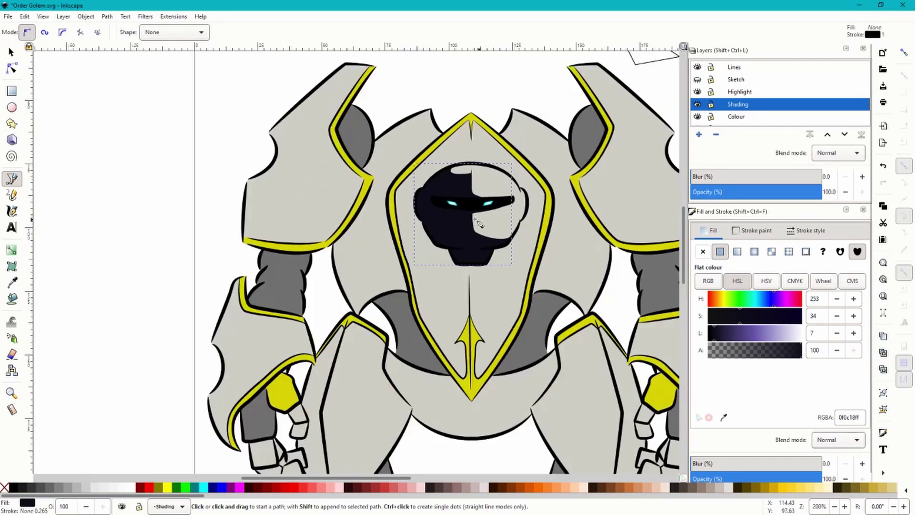
scroll(478, 223, up, 6)
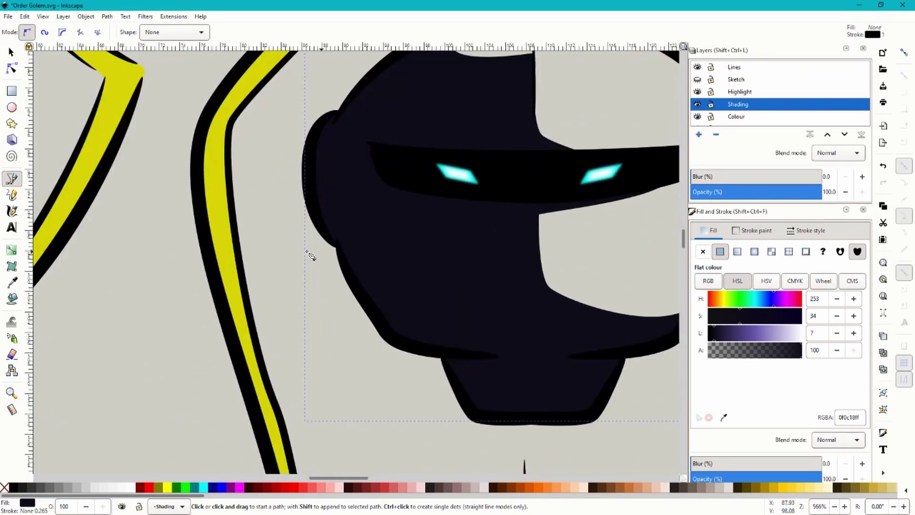
scroll(307, 252, down, 3)
scroll(537, 256, down, 2)
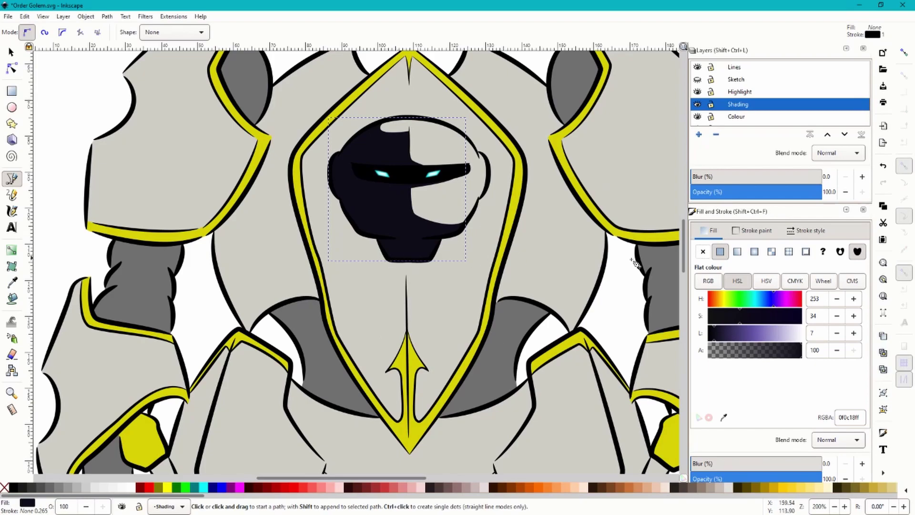
mouse_move(812, 195)
mouse_down()
mouse_move(721, 195)
mouse_move(736, 195)
mouse_up()
scroll(406, 347, up, 2)
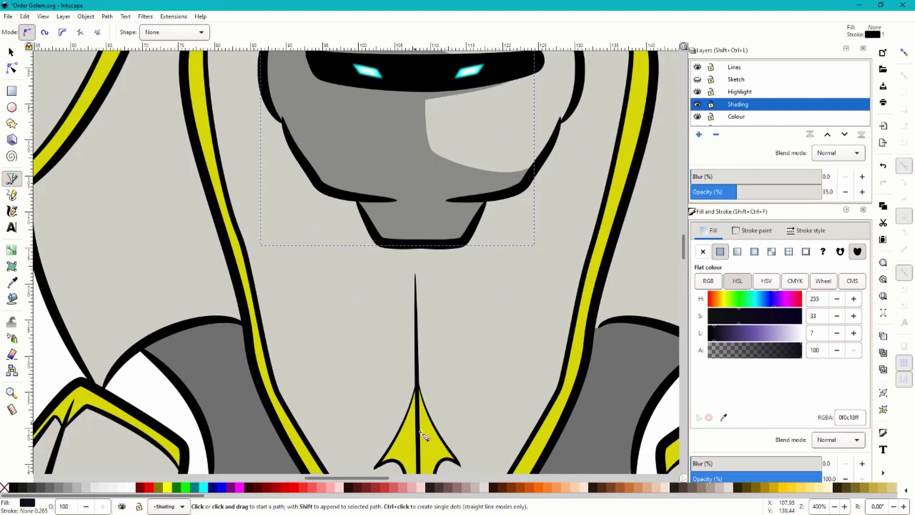
scroll(428, 398, down, 2)
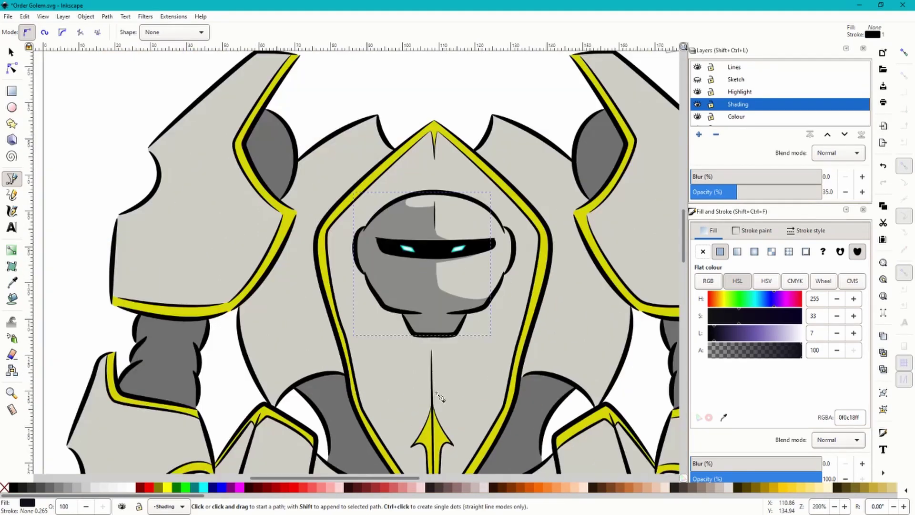
scroll(386, 252, up, 2)
mouse_move(737, 193)
mouse_down()
mouse_move(785, 193)
mouse_move(748, 193)
mouse_up()
scroll(474, 209, down, 2)
scroll(488, 278, down, 4)
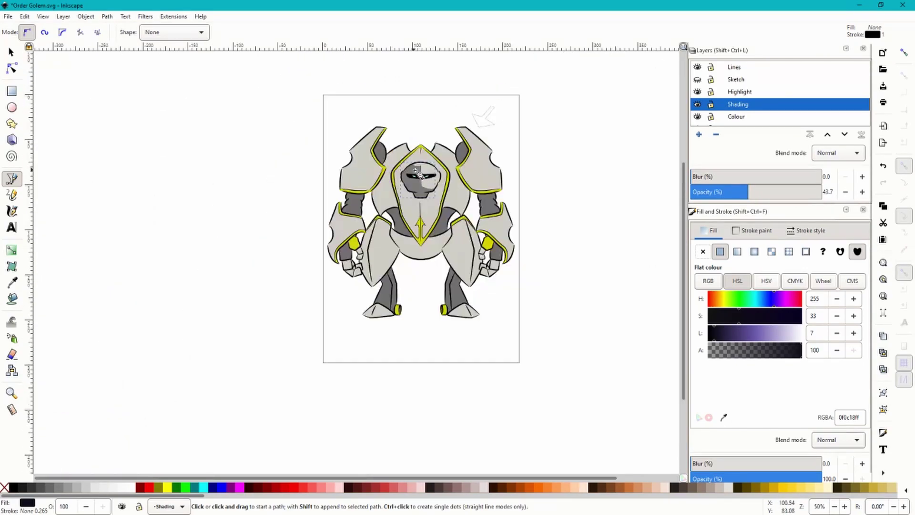
scroll(456, 239, up, 3)
scroll(456, 239, down, 2)
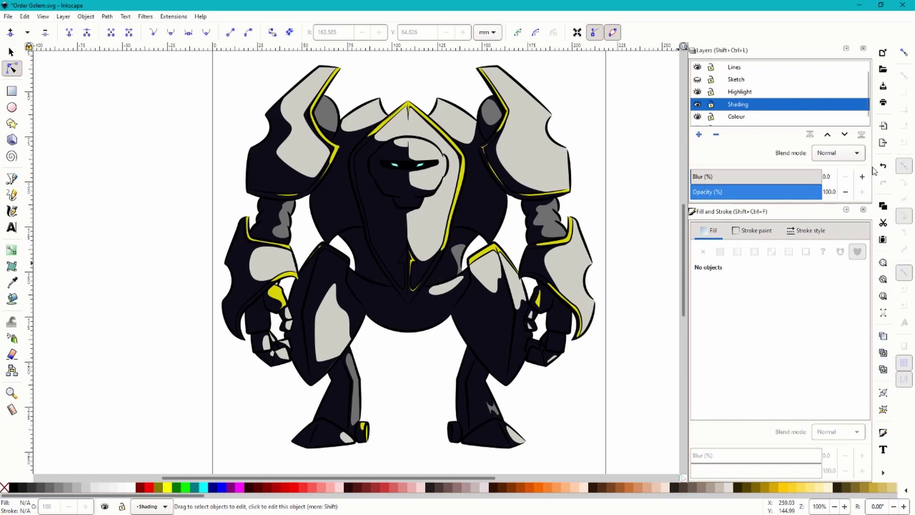
Set the Shading layer's opacity to 80% with the whole golem's shading shapes in place.
drag(821, 196, 802, 196)
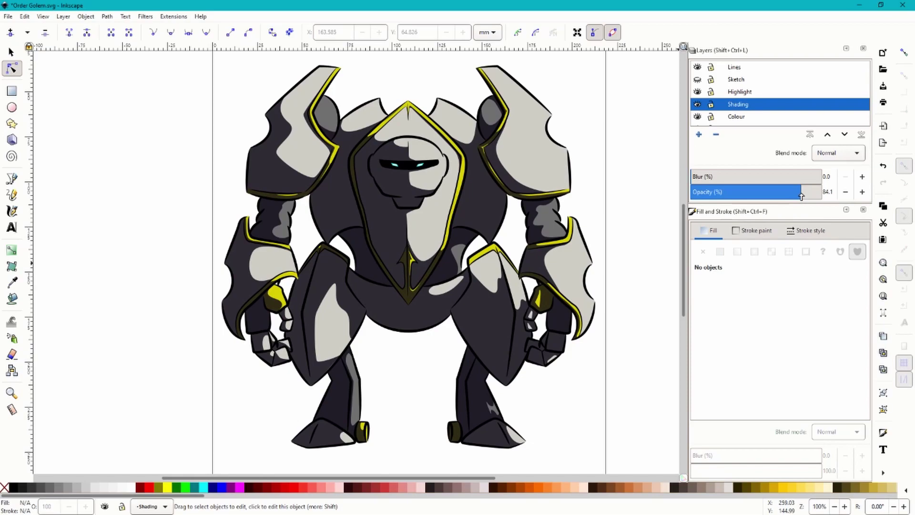
mouse_move(803, 196)
mouse_down()
mouse_move(716, 196)
mouse_move(815, 198)
mouse_move(752, 196)
mouse_move(804, 192)
mouse_move(796, 194)
mouse_up()
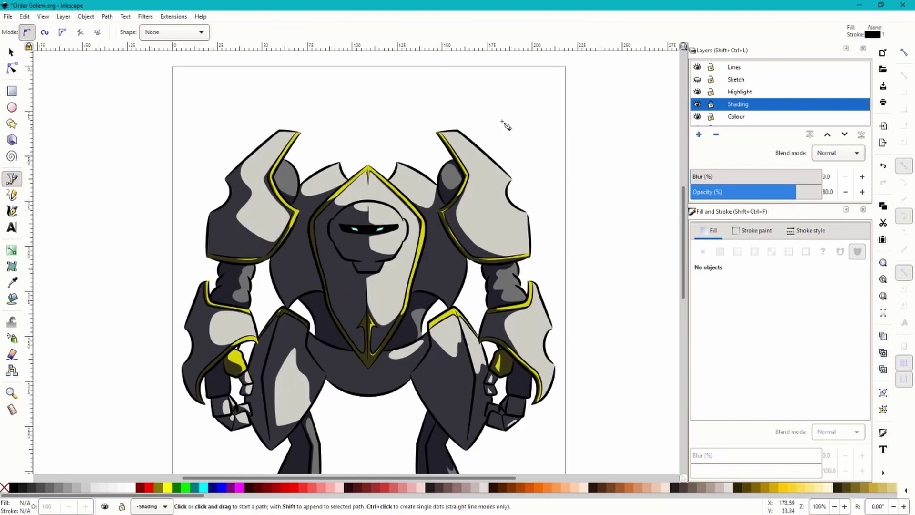
Draw a closed six-point straight-edged shape in the empty area above the golem's right-hand shoulder plate with the Bezier Pen tool.
click(533, 82)
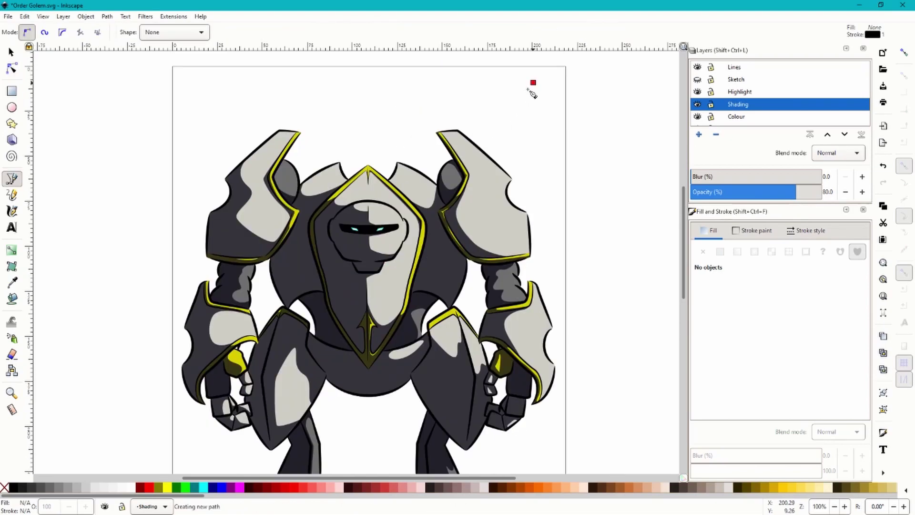
click(511, 104)
click(495, 97)
click(508, 134)
click(540, 116)
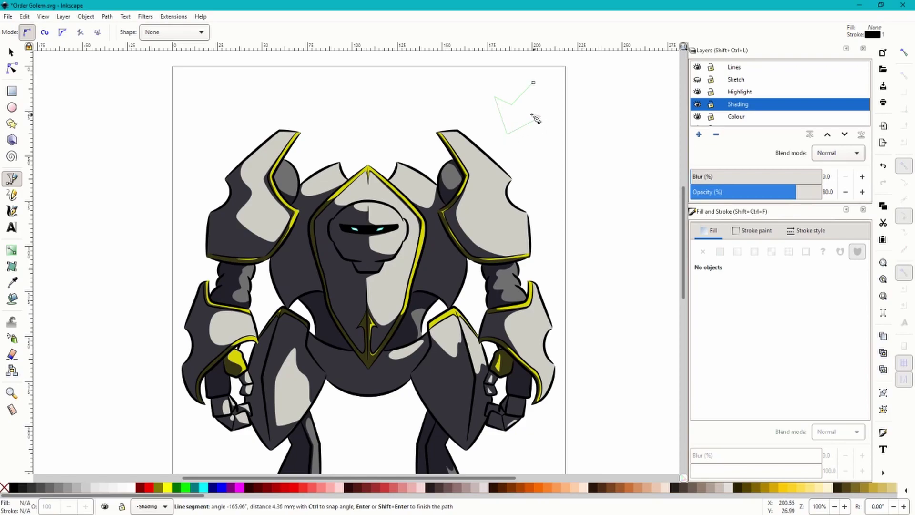
click(526, 113)
click(533, 83)
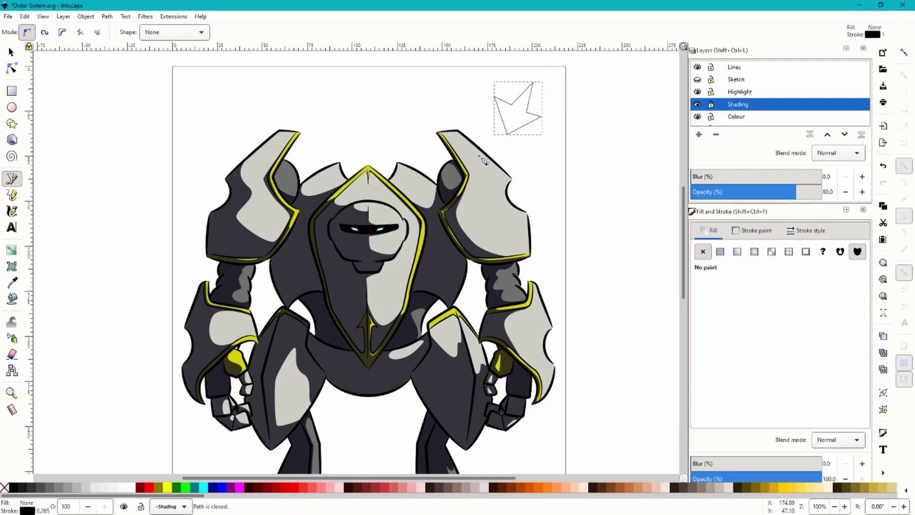
scroll(509, 167, down, 2)
scroll(508, 167, left, 1)
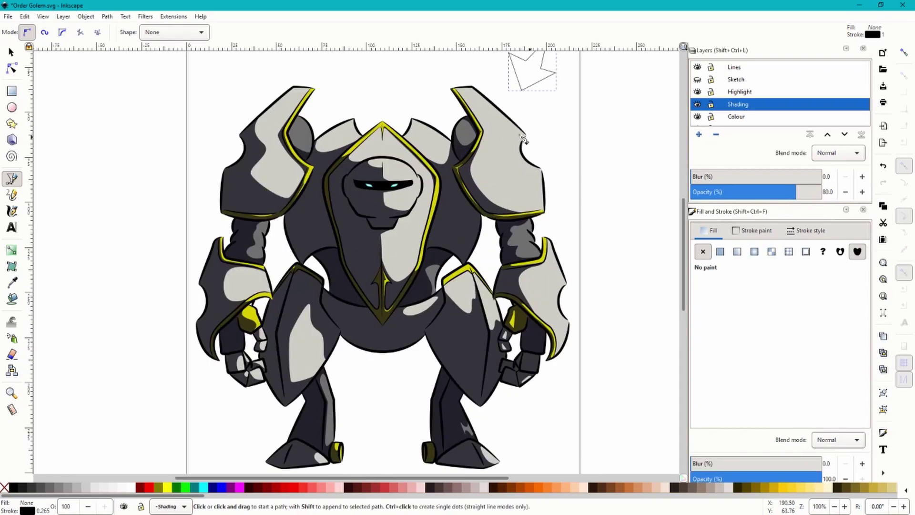
ctrl+scroll(491, 180, up, 1)
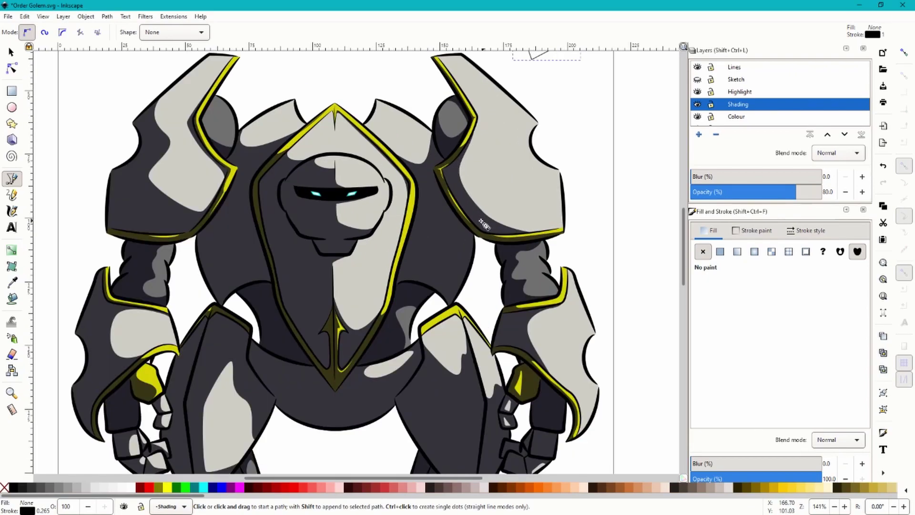
Examine the shading around the hood, collar and right-hand shoulder plate up close.
ctrl+scroll(445, 226, up, 1)
ctrl+scroll(474, 105, up, 3)
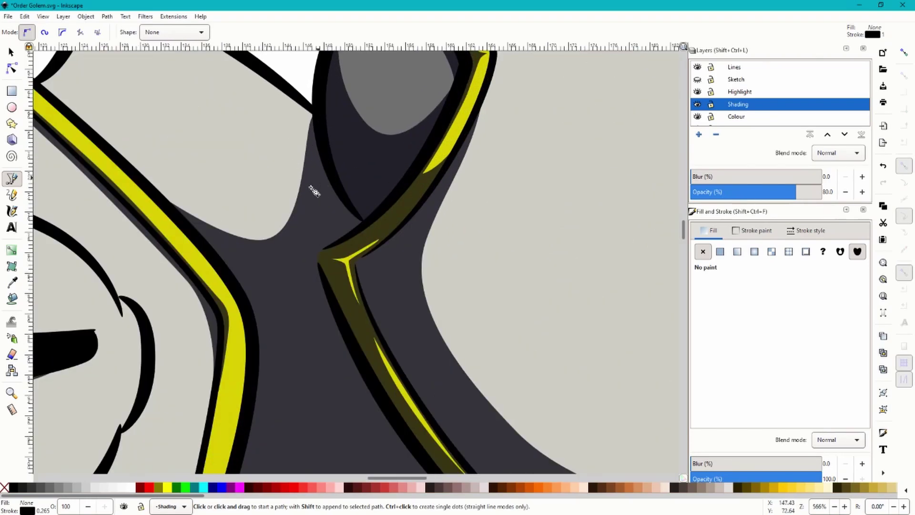
ctrl+scroll(381, 201, down, 2)
ctrl+scroll(281, 145, up, 2)
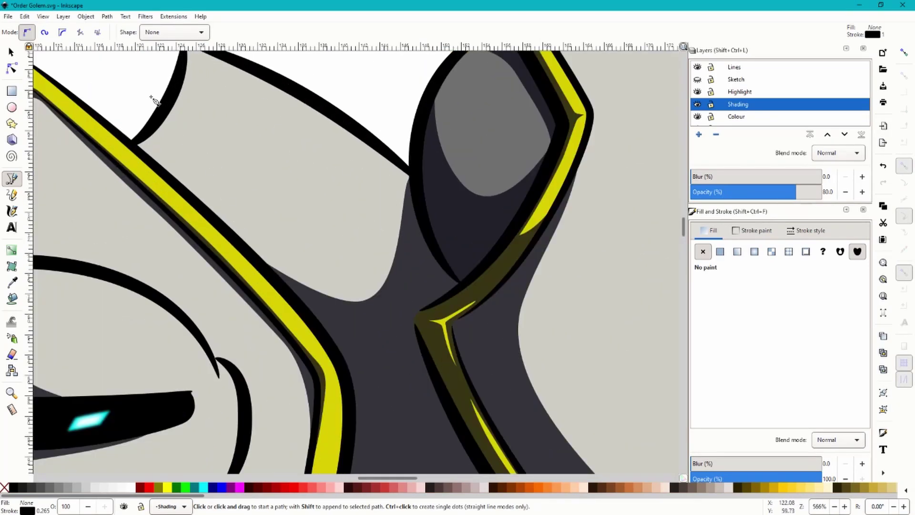
ctrl+scroll(348, 210, down, 3)
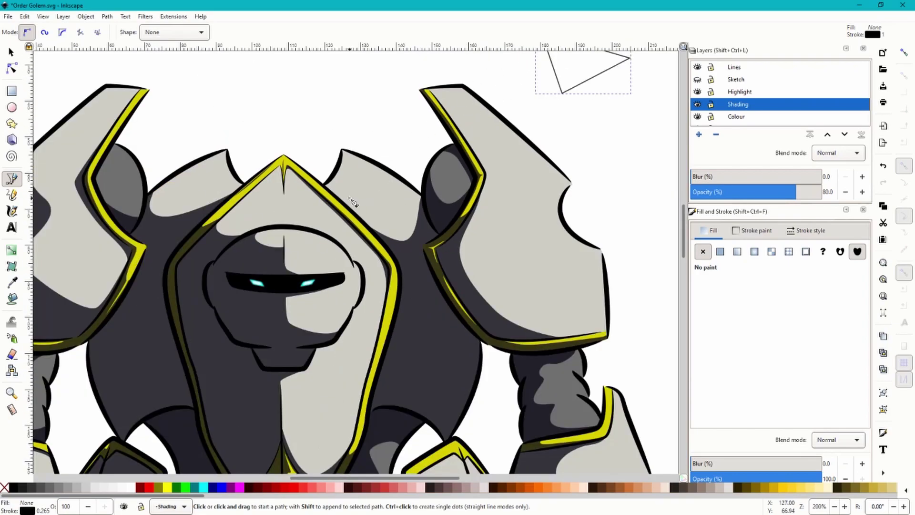
ctrl+scroll(417, 136, up, 1)
ctrl+scroll(462, 105, down, 3)
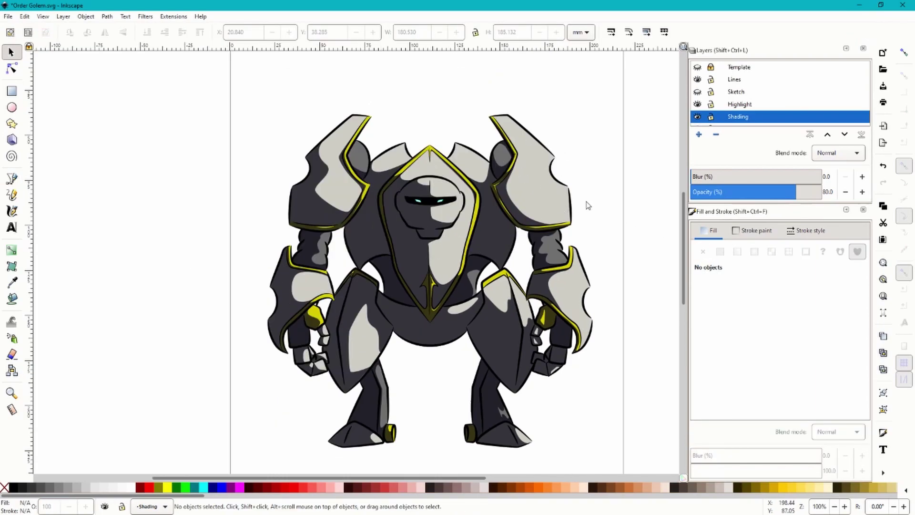
Make the Highlight layer active with the Bezier Pen tool ready for drawing.
key(b)
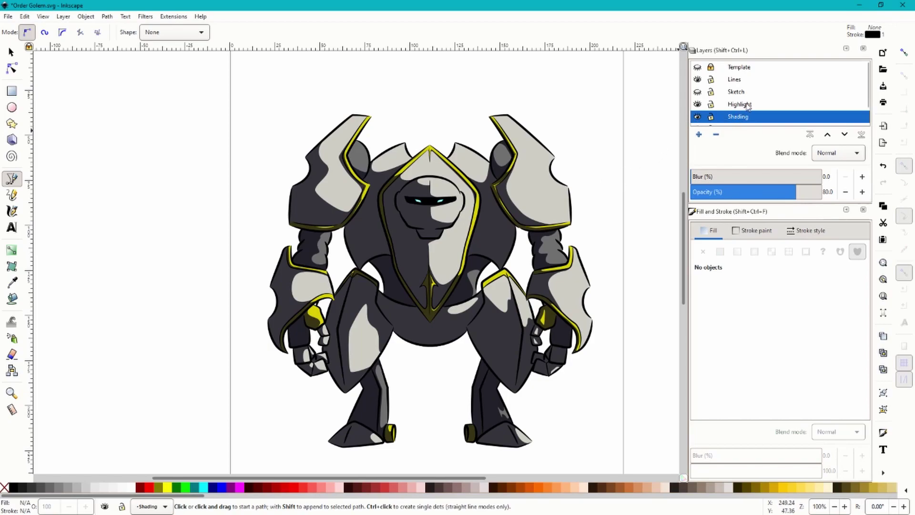
click(748, 106)
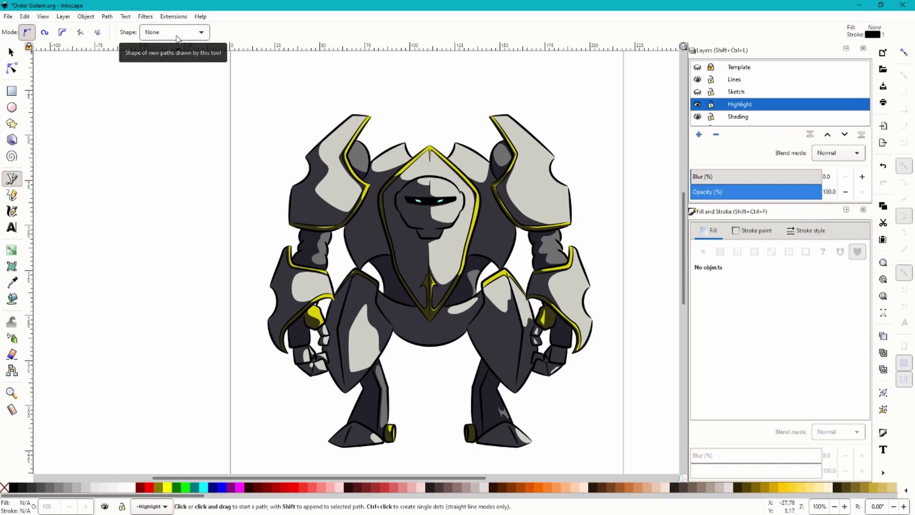
ctrl+scroll(234, 192, down, 2)
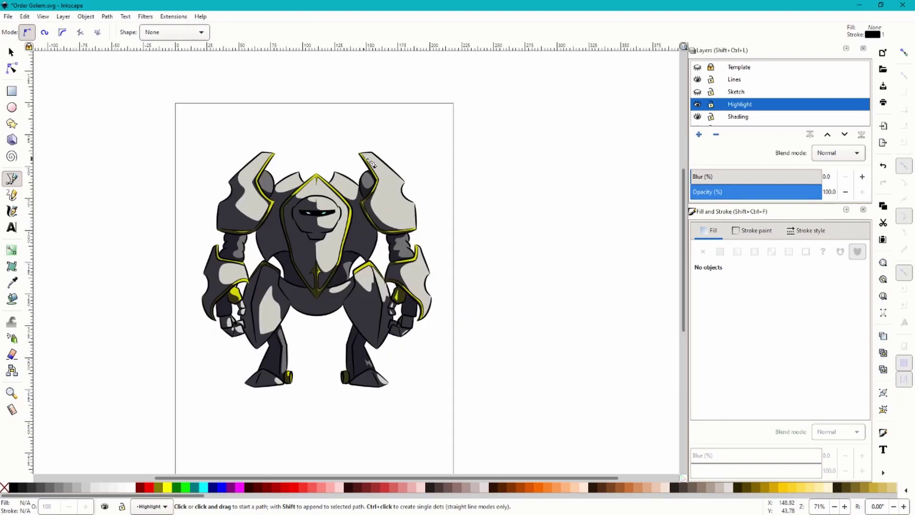
Draw a closed, wavy highlight shape about 25 mm wide along the upper outer edge of the right-hand shoulder plate.
ctrl+scroll(389, 162, up, 2)
ctrl+scroll(395, 165, up, 5)
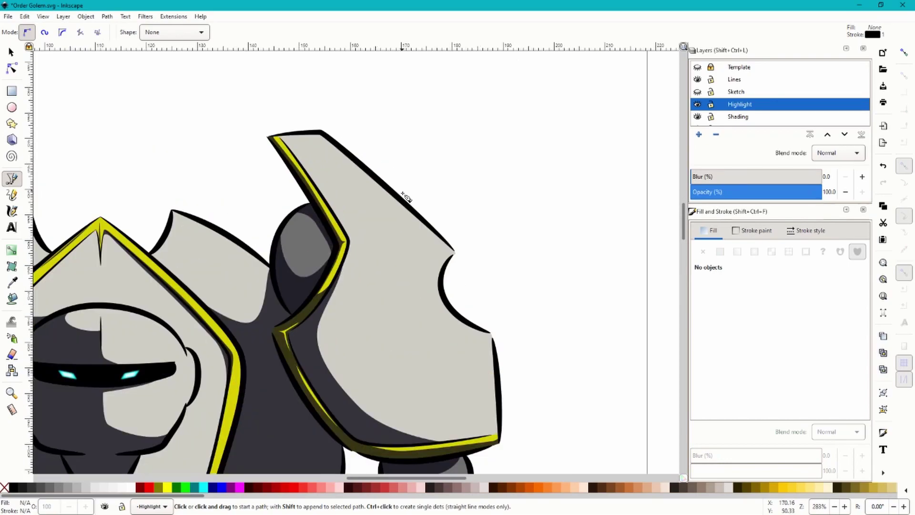
click(239, 76)
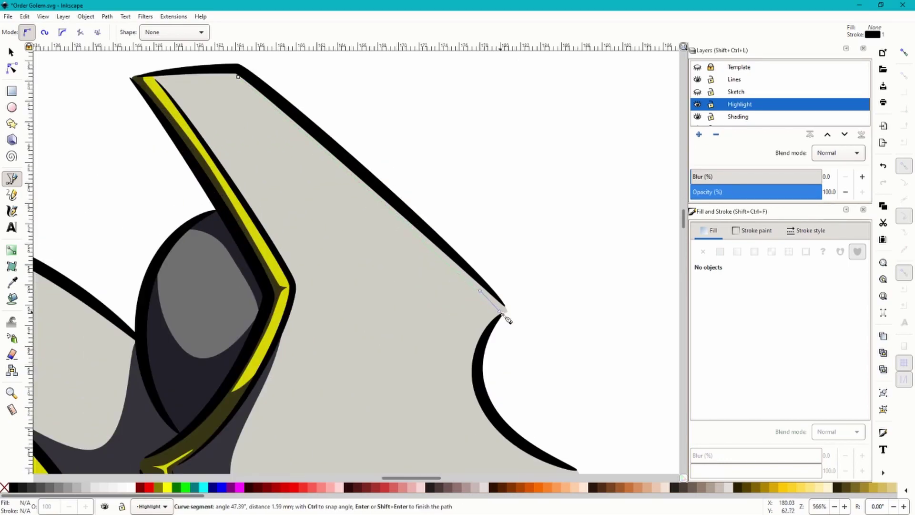
drag(499, 310, 489, 282)
ctrl+scroll(458, 315, up, 2)
ctrl+scroll(488, 282, down, 1)
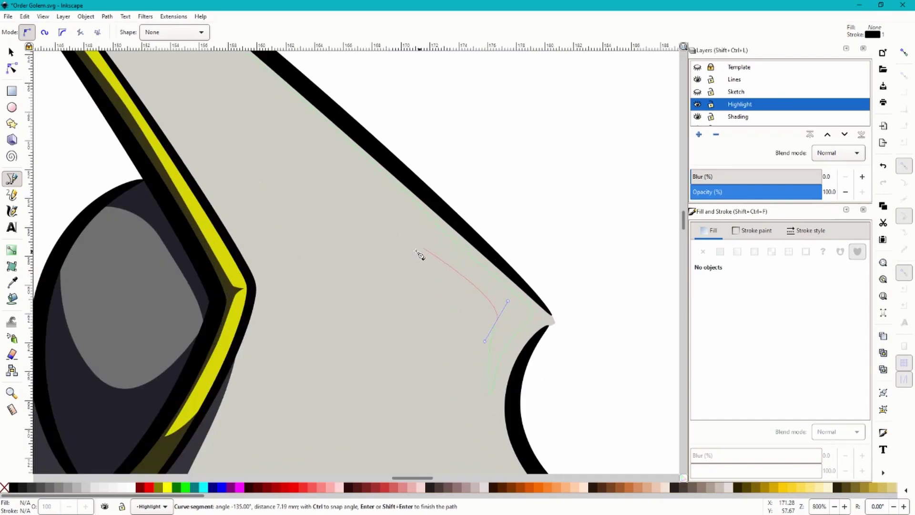
drag(397, 230, 375, 164)
drag(399, 214, 451, 266)
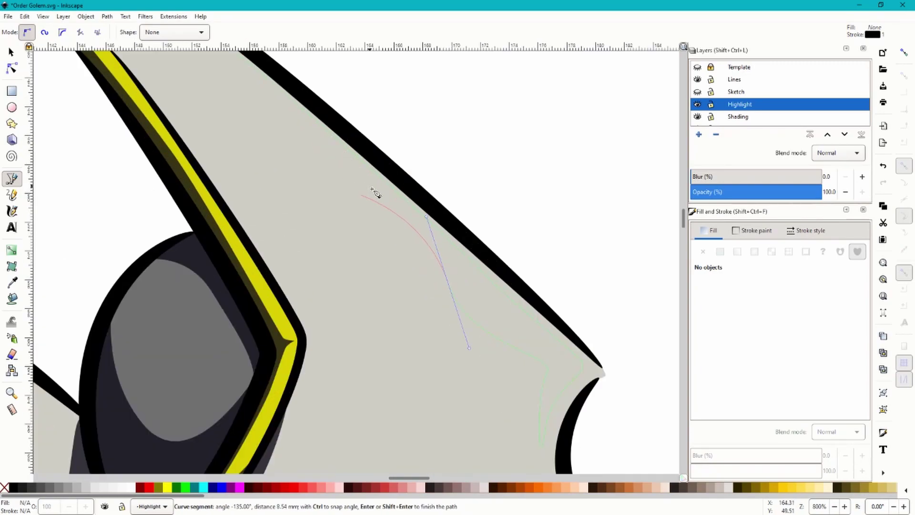
scroll(362, 177, left, 1)
scroll(333, 186, up, 2)
drag(303, 177, 255, 149)
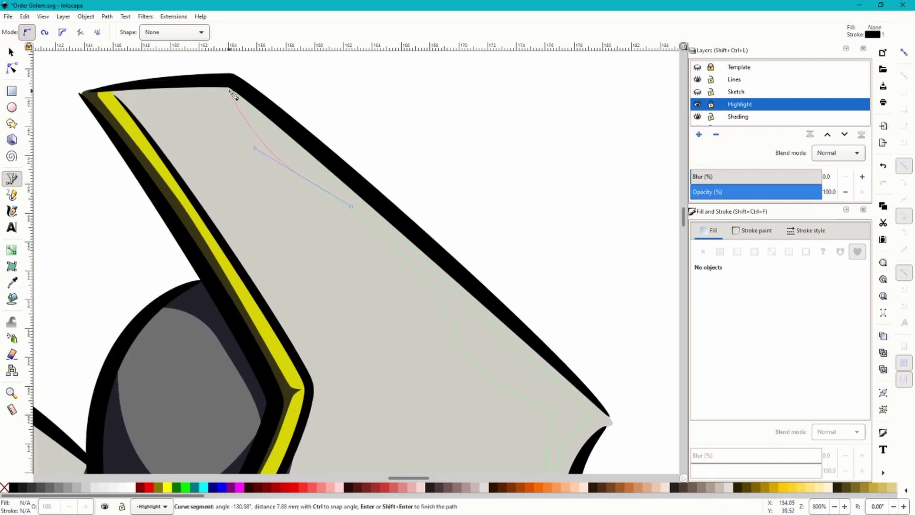
click(233, 92)
ctrl+scroll(381, 105, down, 2)
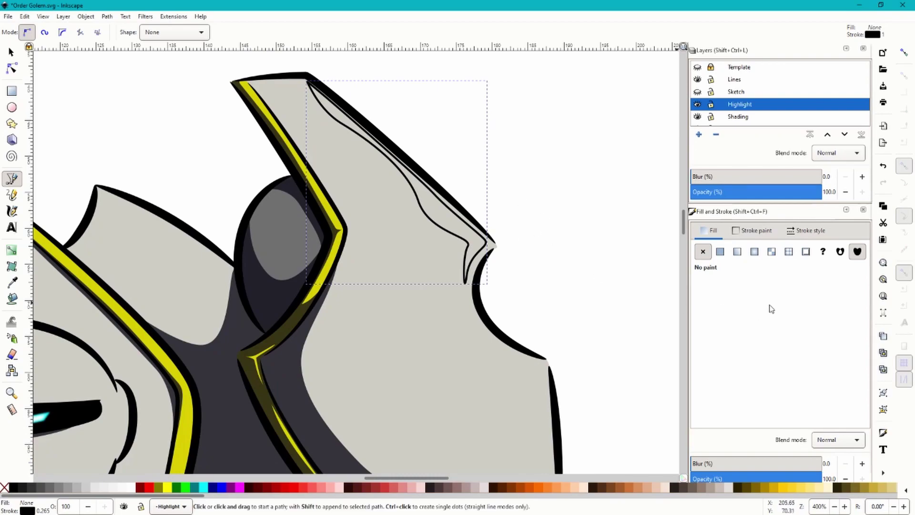
Fill the shoulder plate's highlight shape with fully opaque white, lightness 100, and remove its outline.
click(719, 251)
click(703, 252)
click(720, 252)
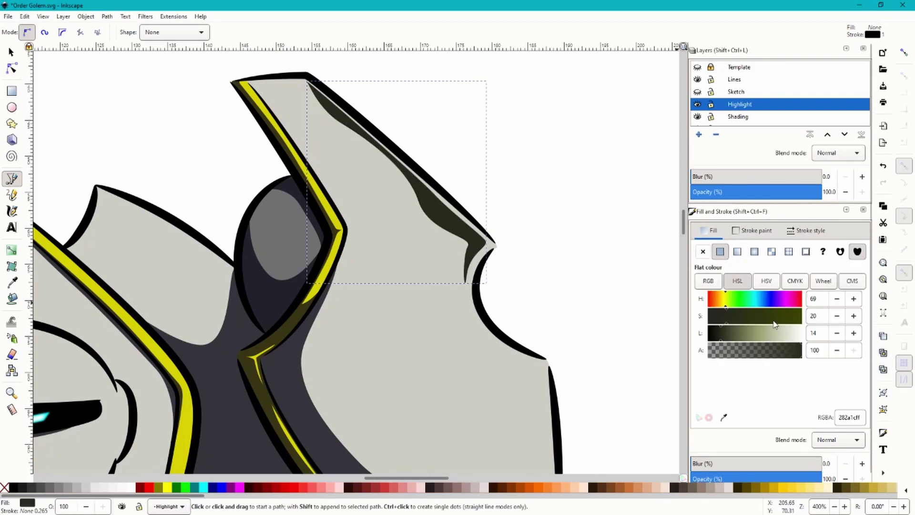
drag(764, 342, 809, 342)
ctrl+scroll(610, 167, down, 4)
ctrl+scroll(595, 203, up, 2)
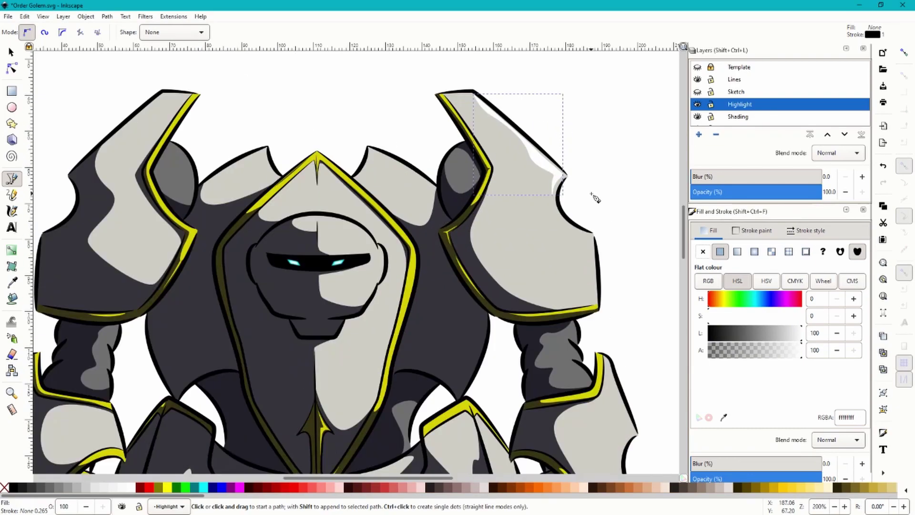
Draw a closed, notched highlight around the tip of the left-hand collar plate, filled white without an outline.
ctrl+scroll(576, 177, down, 1)
ctrl+scroll(474, 158, up, 6)
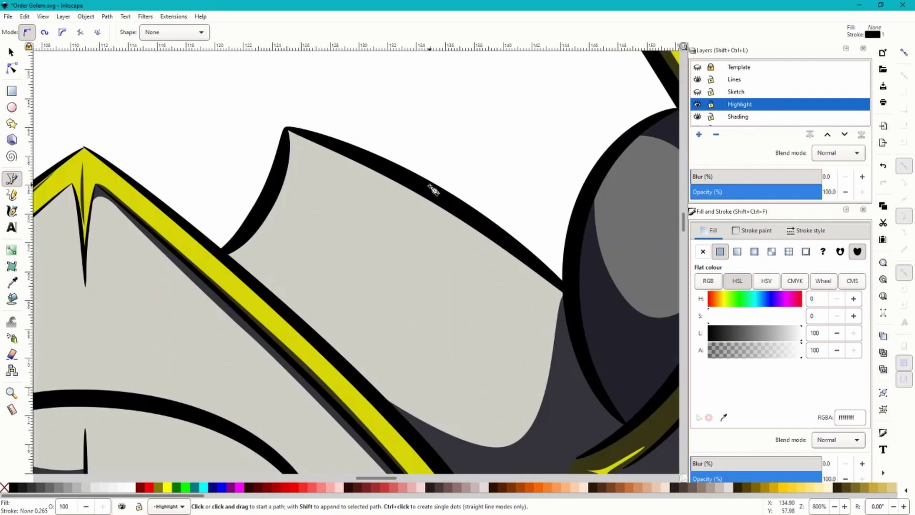
click(477, 262)
drag(224, 241, 294, 186)
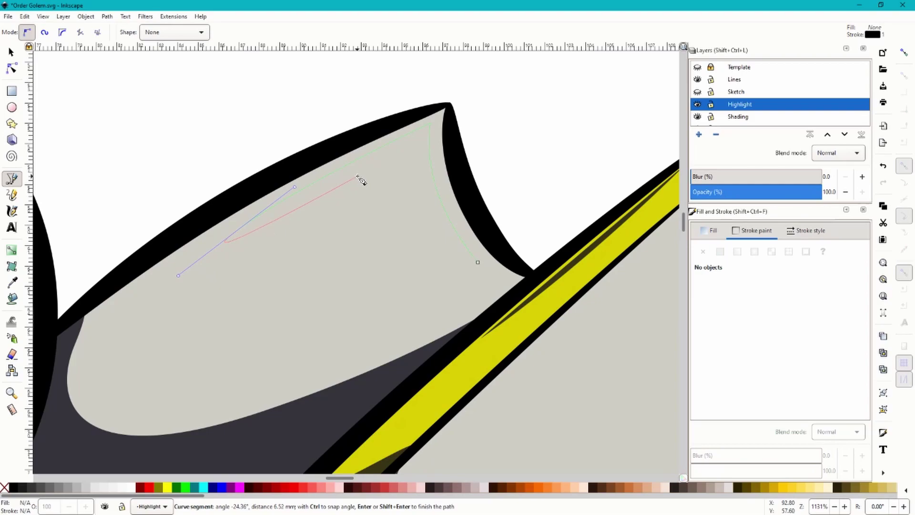
drag(365, 194, 373, 181)
click(411, 160)
drag(478, 262, 547, 289)
click(702, 252)
click(709, 231)
click(720, 252)
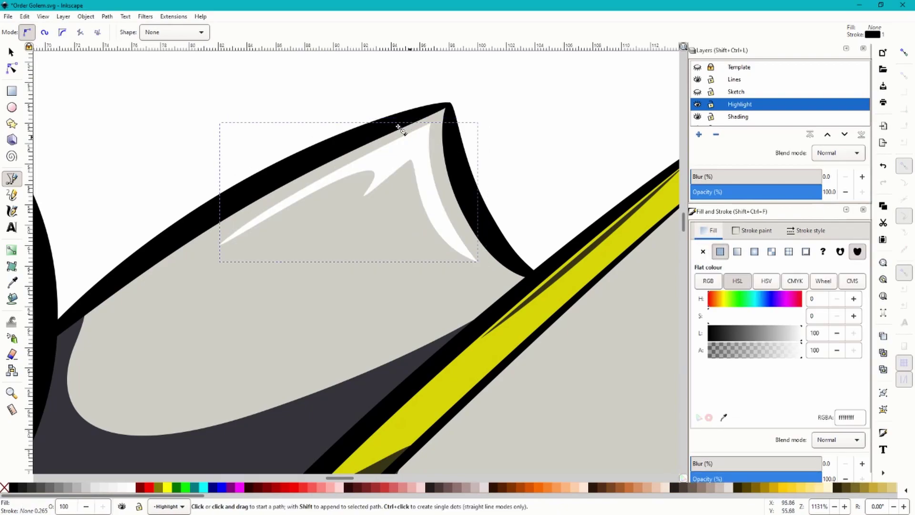
Draw a slim curved highlight along the inner edge of the left-hand forearm plate, filled white without an outline.
scroll(398, 128, down, 2)
scroll(284, 153, down, 1)
scroll(374, 159, down, 3)
scroll(295, 286, up, 7)
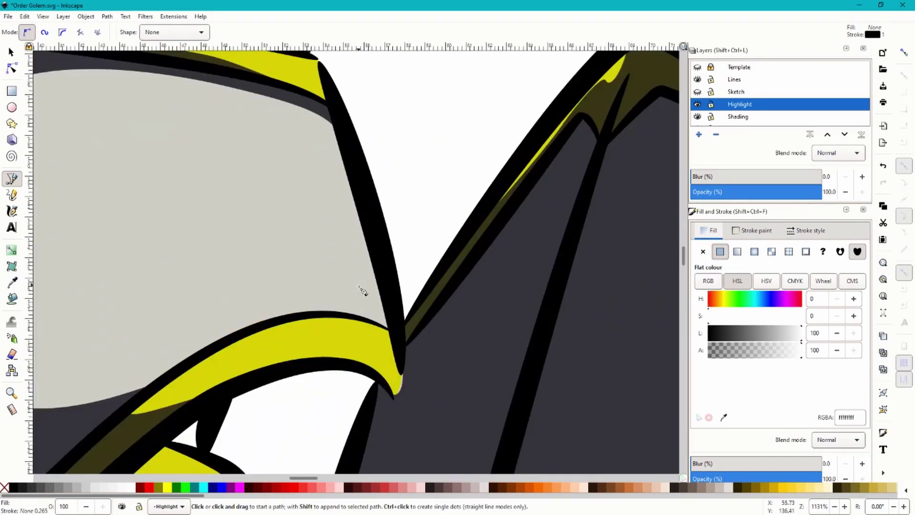
click(371, 298)
drag(333, 148, 325, 132)
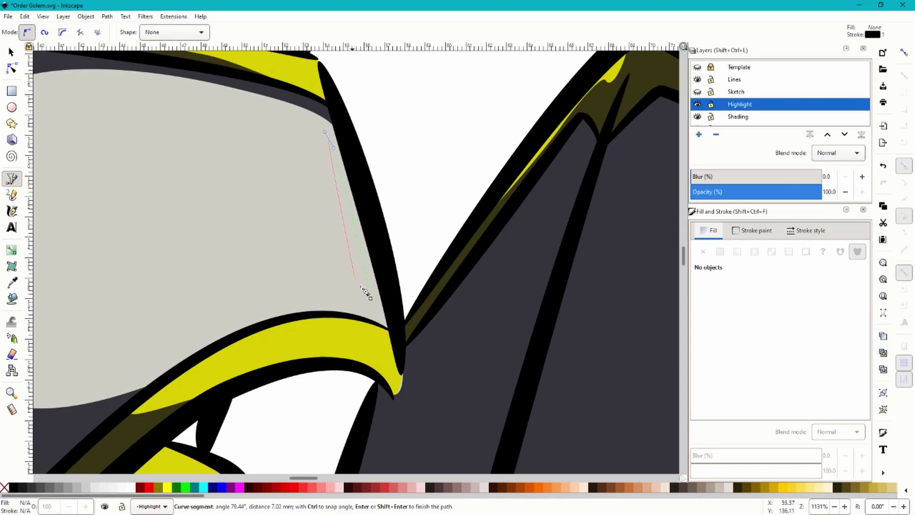
drag(371, 299, 403, 324)
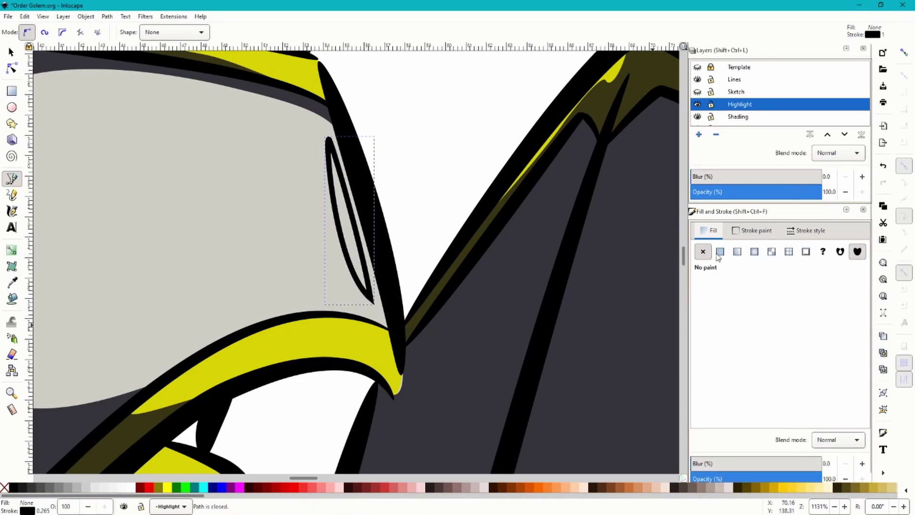
click(732, 232)
click(703, 251)
Draw a closed curved highlight on the yellow trim below the left-hand forearm plate, filled white without an outline.
scroll(490, 204, down, 3)
scroll(439, 250, up, 6)
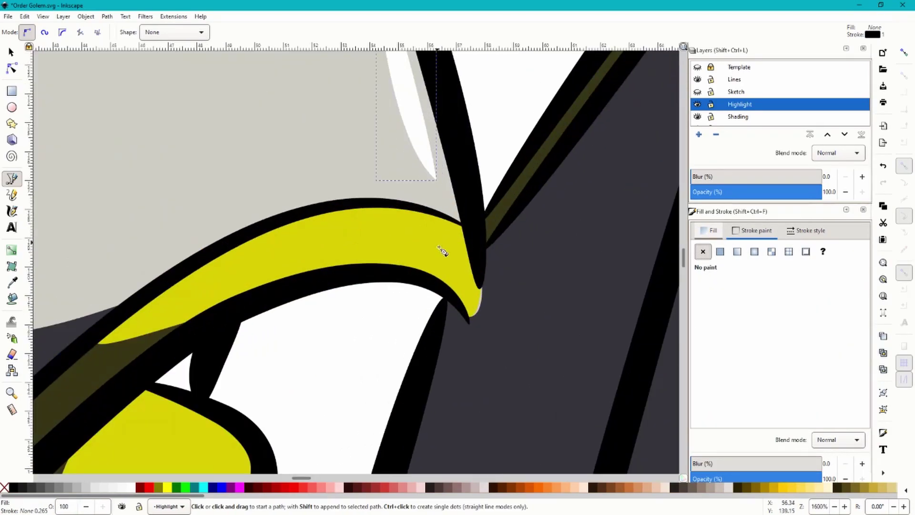
click(463, 301)
drag(461, 228, 437, 196)
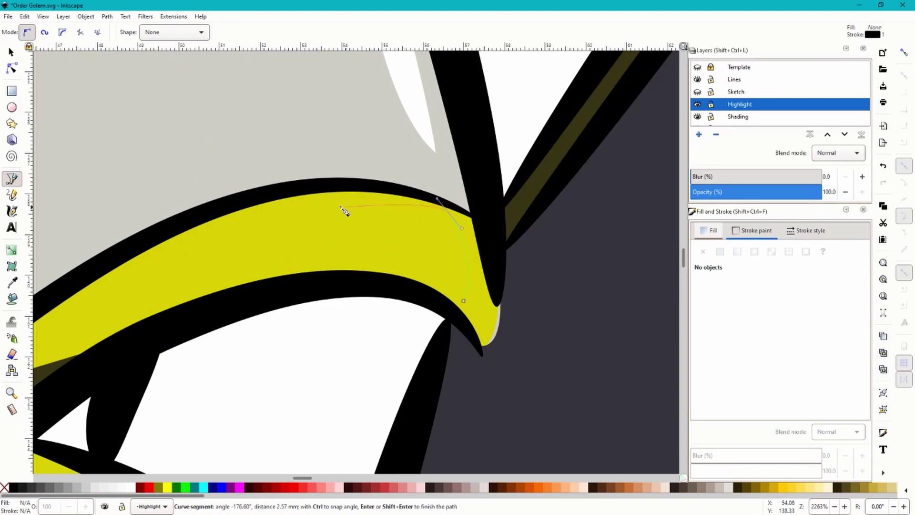
drag(337, 196, 453, 247)
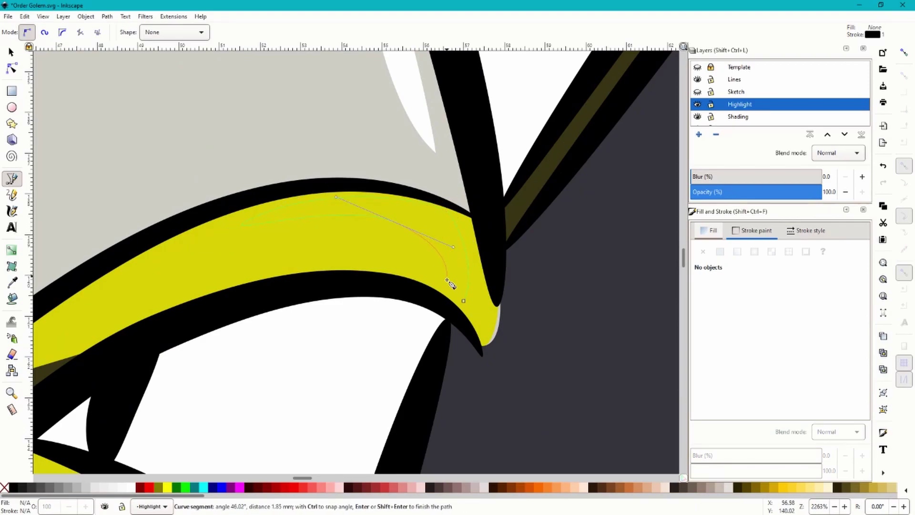
click(464, 303)
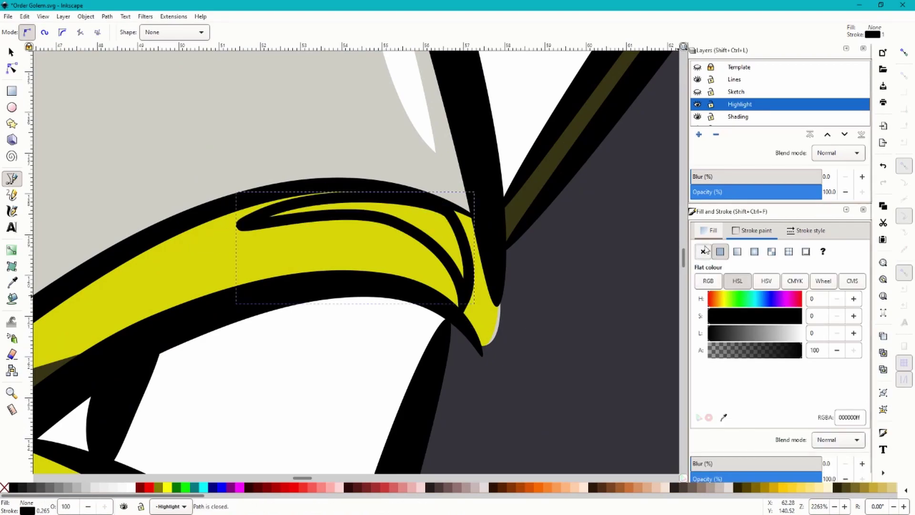
click(703, 251)
click(719, 252)
Draw a closed curved highlight along the upper outer edge of the yellow piece on the left-hand hand.
scroll(314, 252, down, 7)
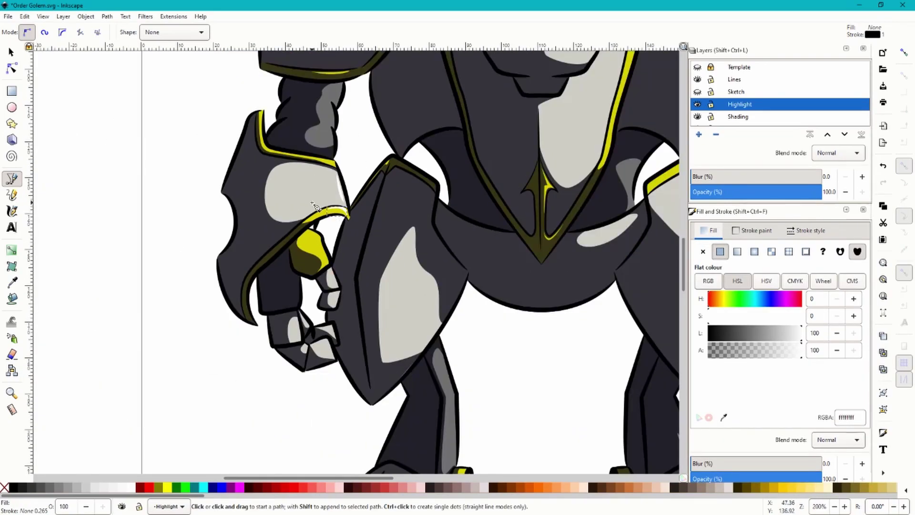
scroll(316, 256, up, 6)
click(386, 293)
click(341, 151)
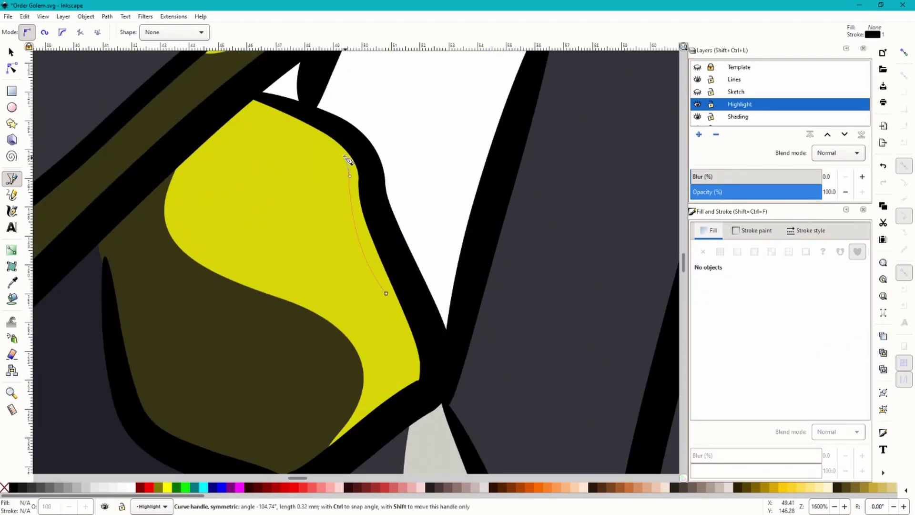
click(269, 122)
click(326, 154)
click(337, 201)
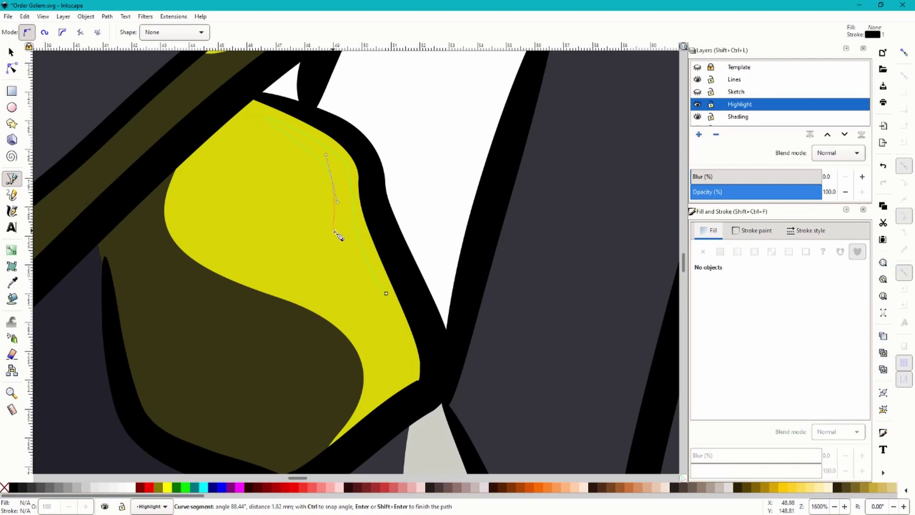
drag(386, 293, 482, 334)
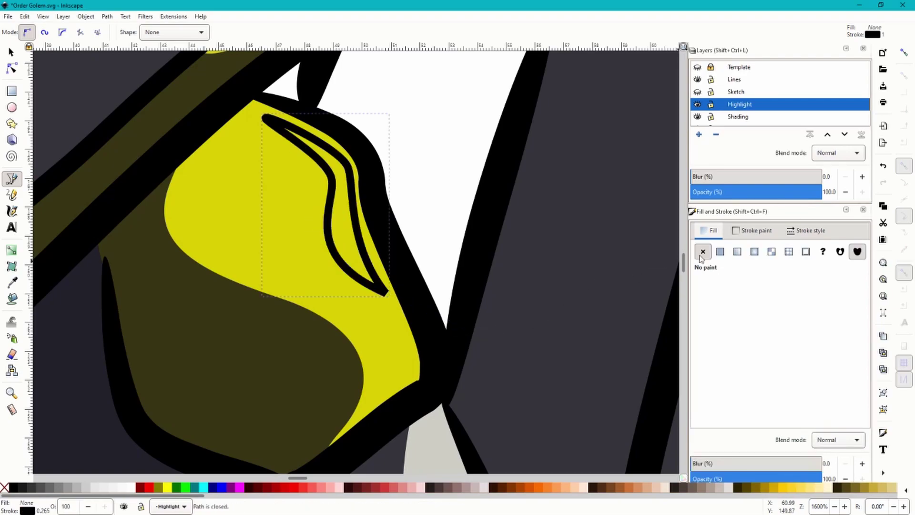
click(743, 230)
scroll(396, 230, down, 8)
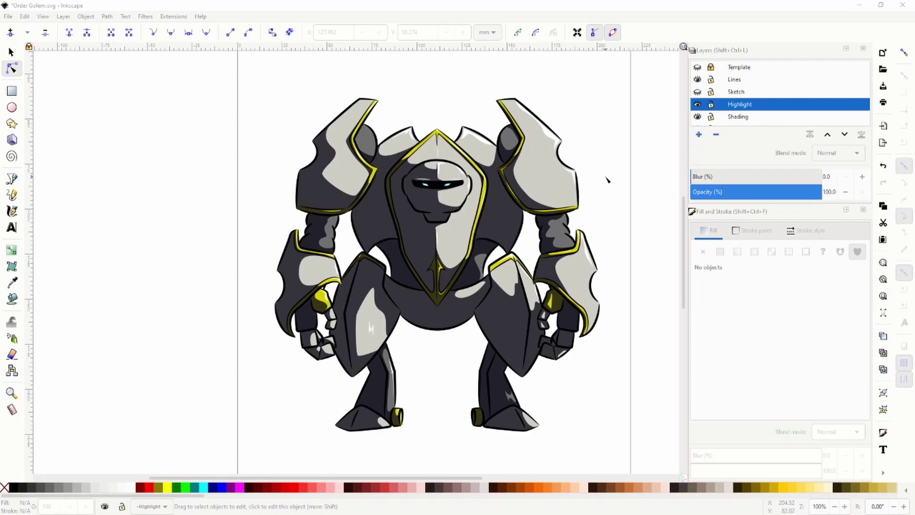
Lower the Highlight layer's opacity to 93.5%.
double_click(755, 108)
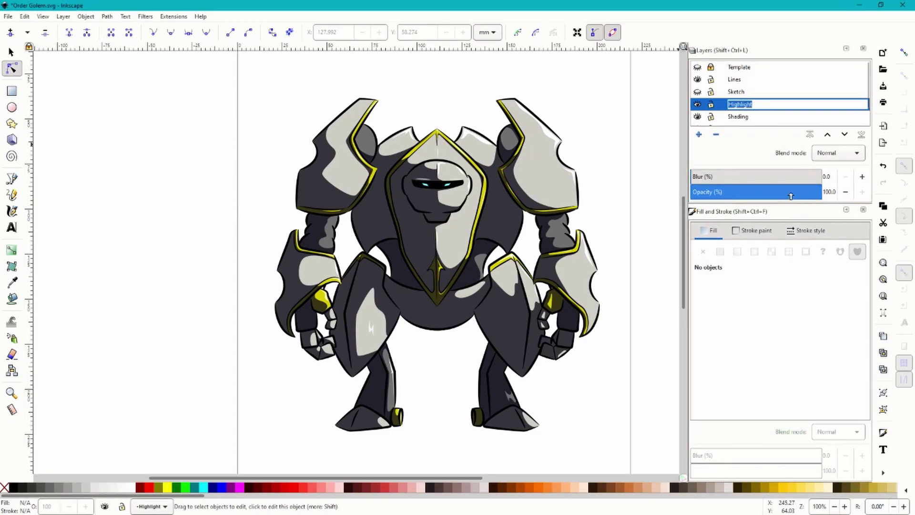
mouse_move(800, 195)
mouse_down()
mouse_move(718, 193)
mouse_move(826, 198)
mouse_move(813, 196)
mouse_up()
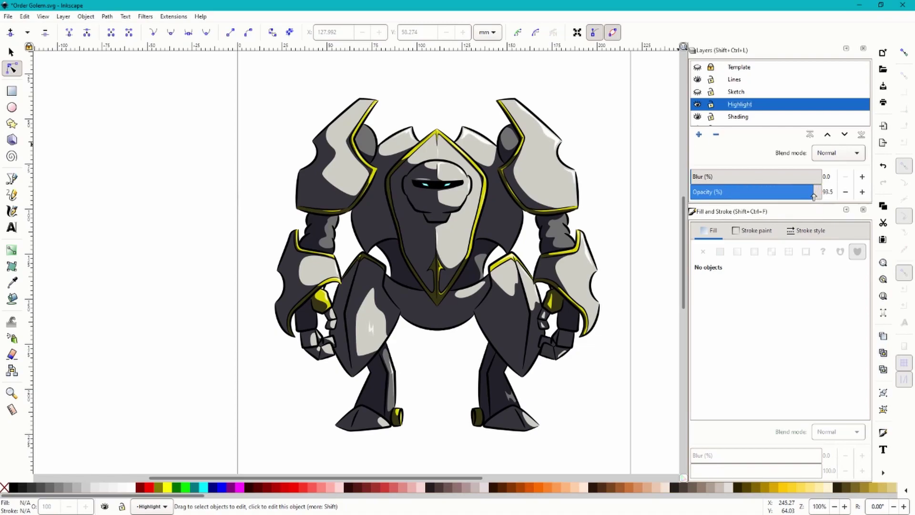